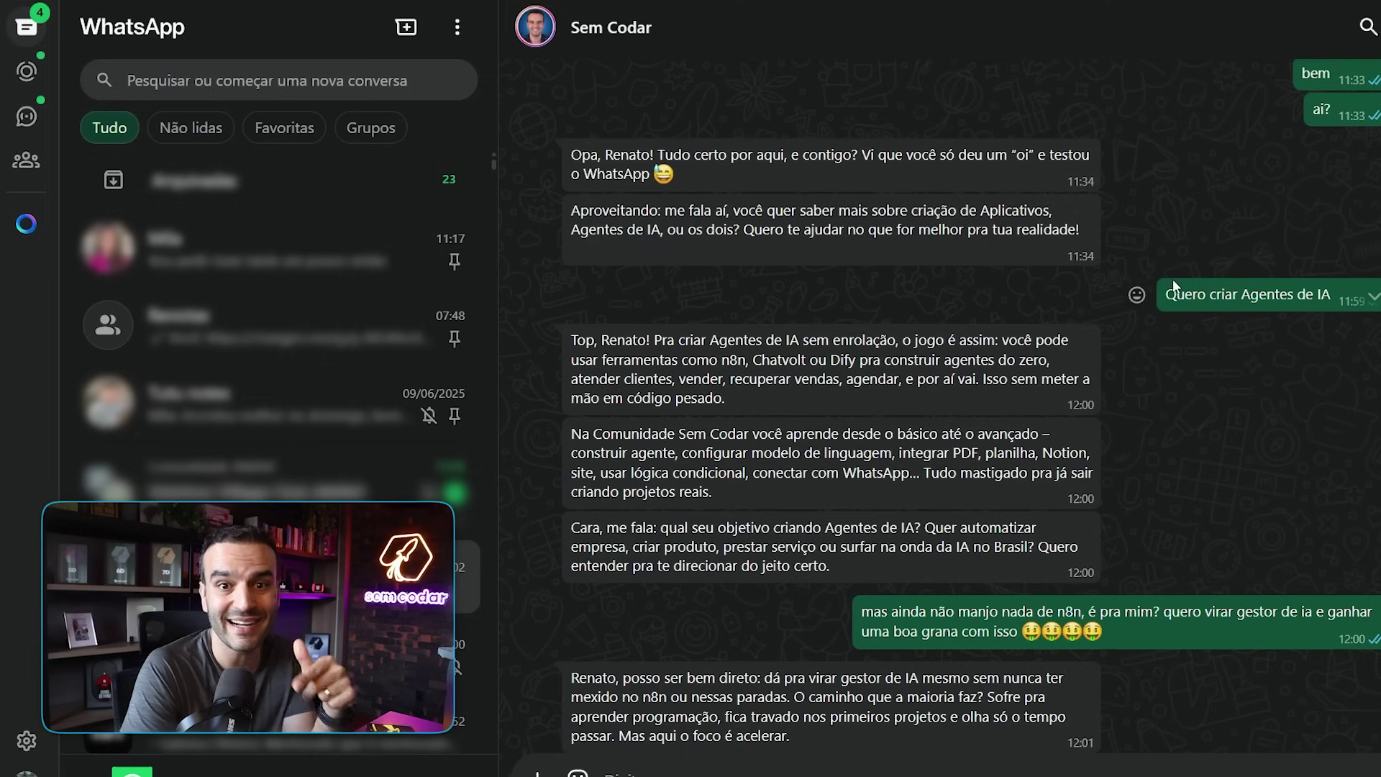
- Scroll through the Sem Codar chat replies, highlighting the first reply's opening sentence
scroll(832, 302, "down", 2)
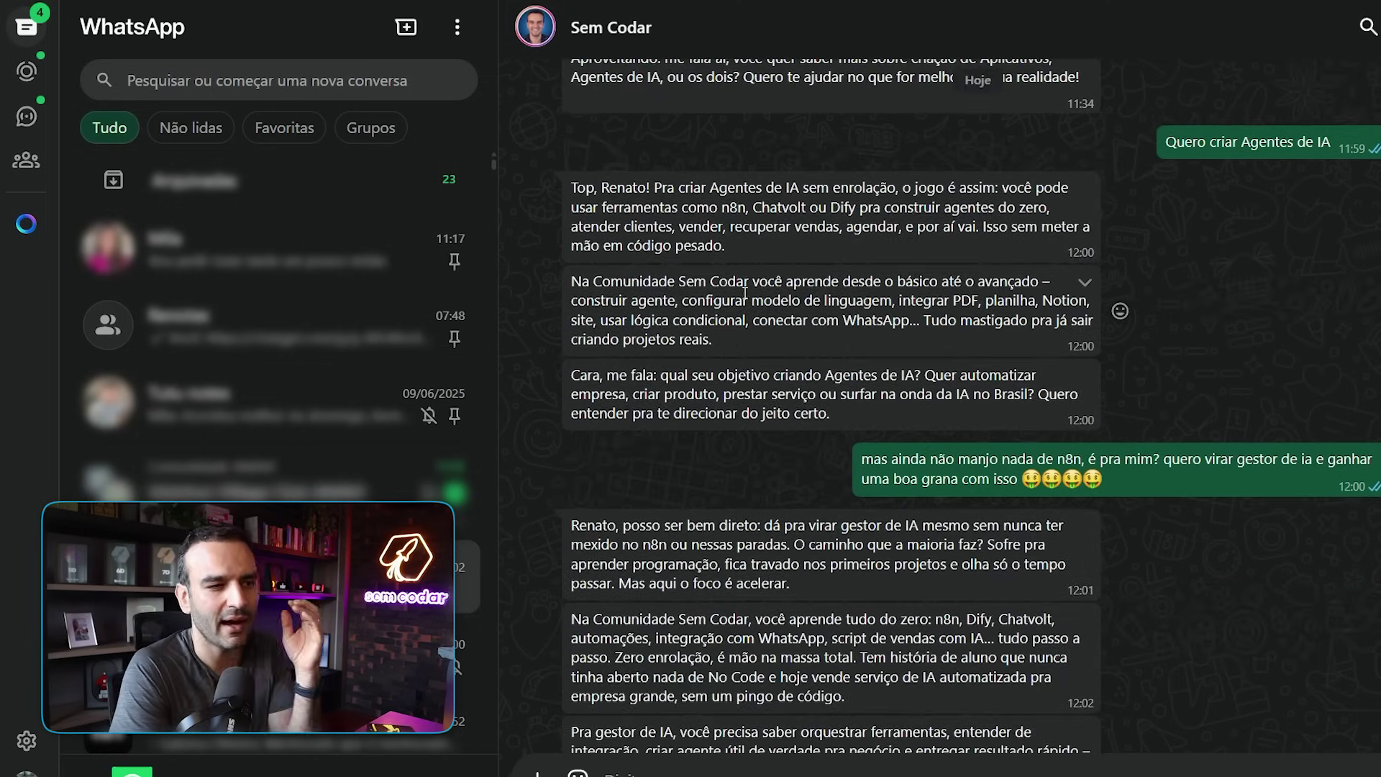
scroll(717, 270, "down", 1)
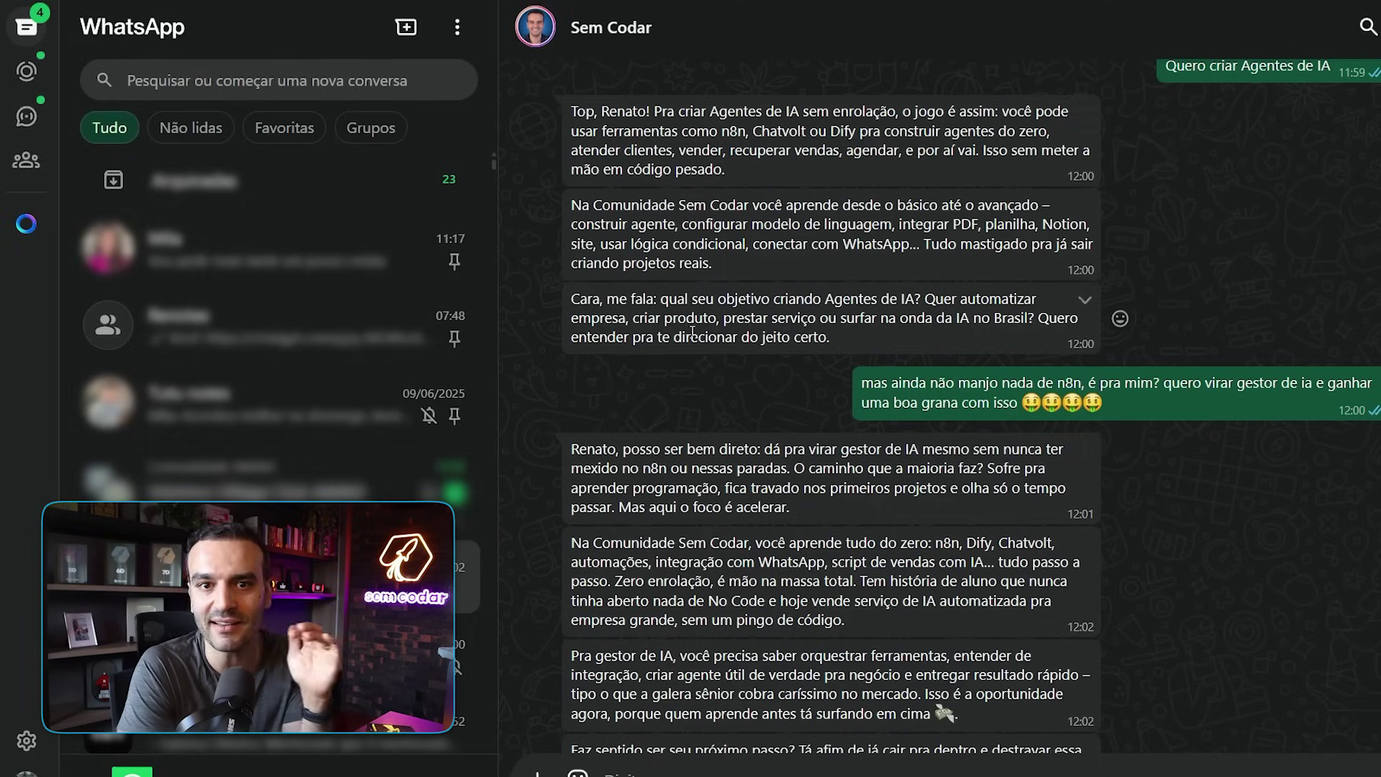
left_click_drag(606, 110, 799, 116)
left_click(678, 127)
left_click(827, 117)
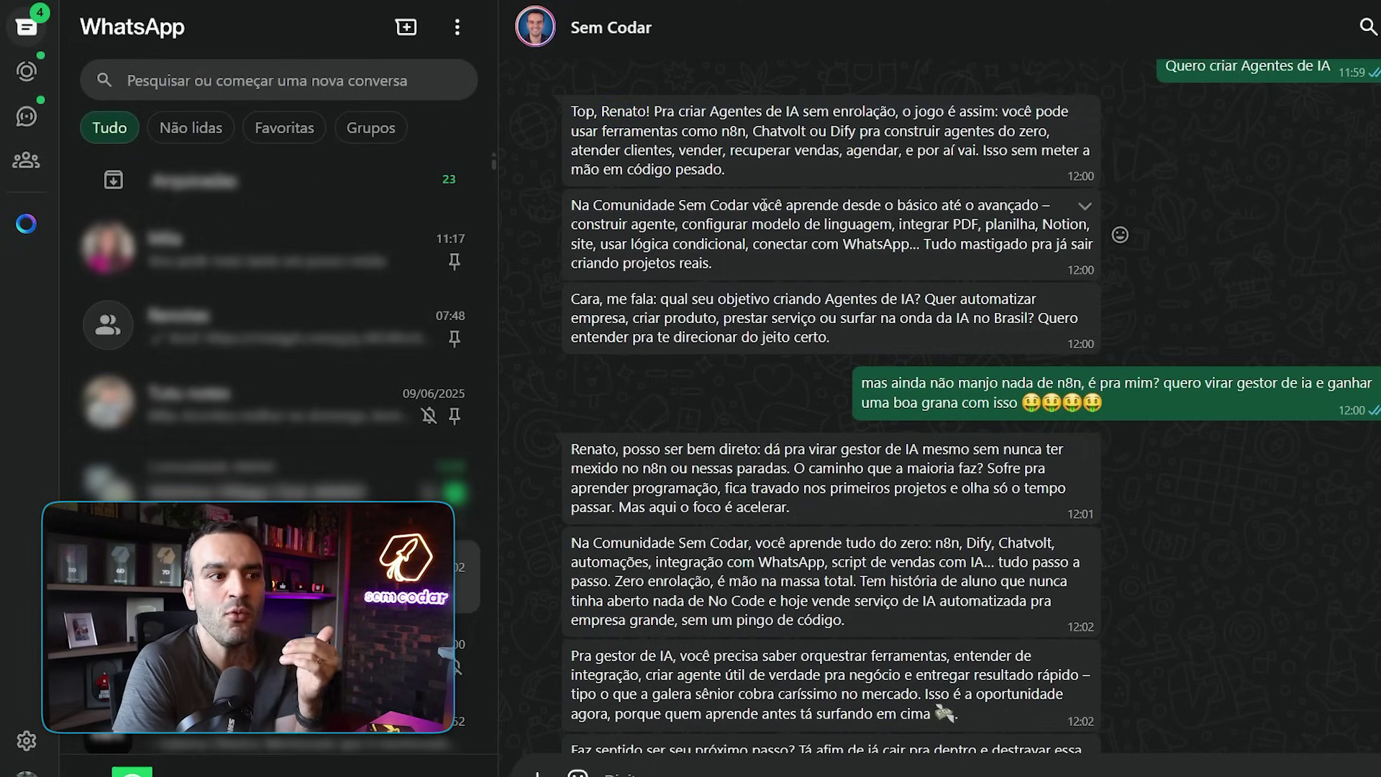
scroll(764, 206, "down", 1)
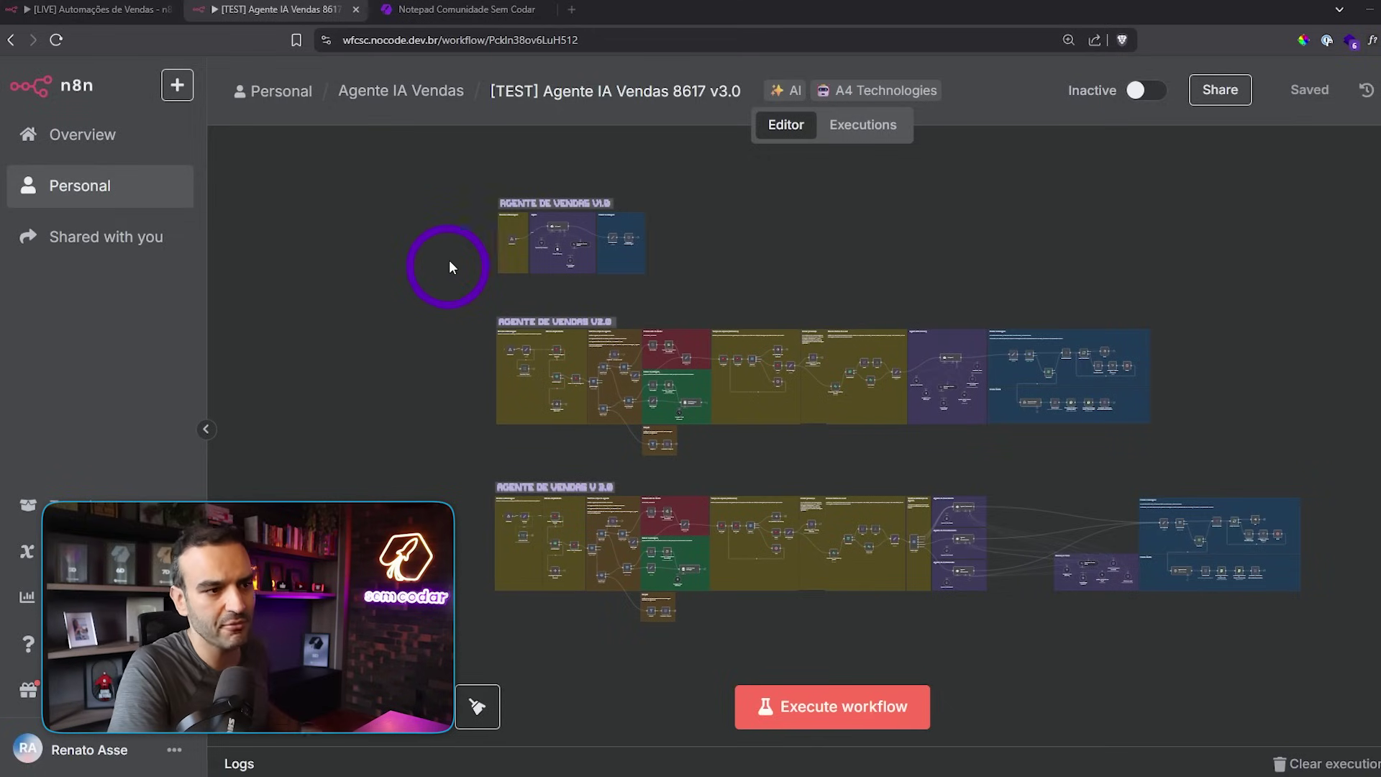
- Zoom in and centre the whole V1.0 workflow on the canvas
scroll(484, 223, "up", 4)
scroll(619, 321, "up", 5)
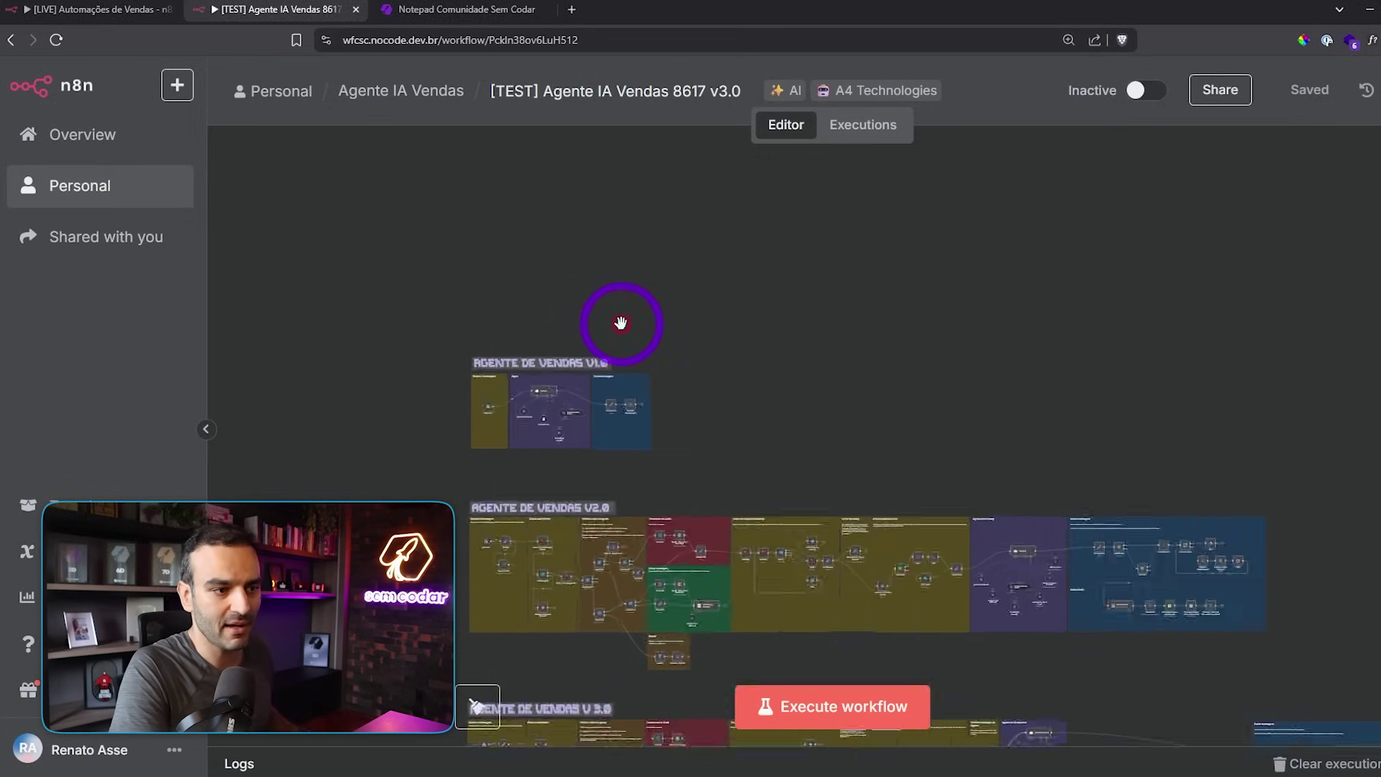
scroll(621, 323, "up", 2)
left_click_drag(541, 352, 914, 225)
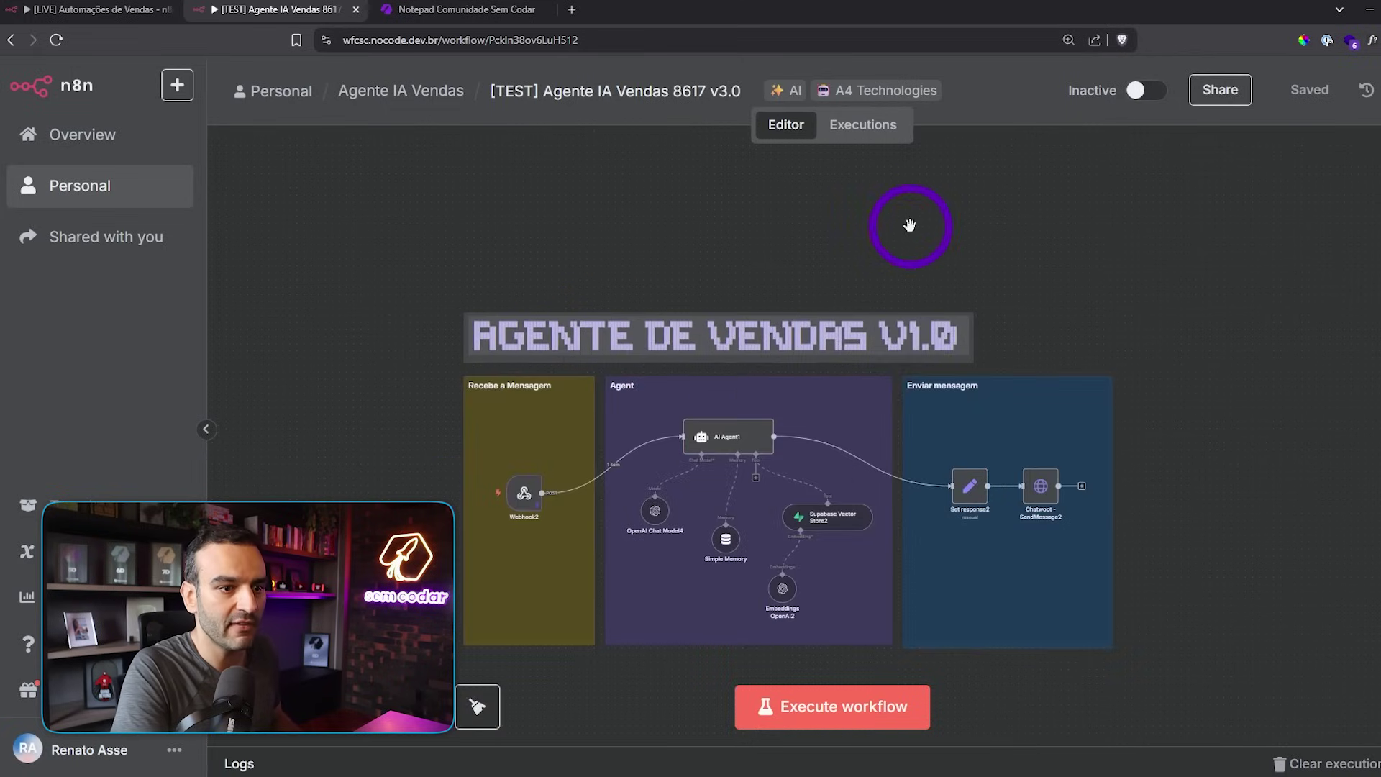
scroll(890, 227, "up", 1)
scroll(892, 229, "up", 4)
left_click_drag(1155, 347, 1242, 160)
scroll(1290, 195, "down", 1)
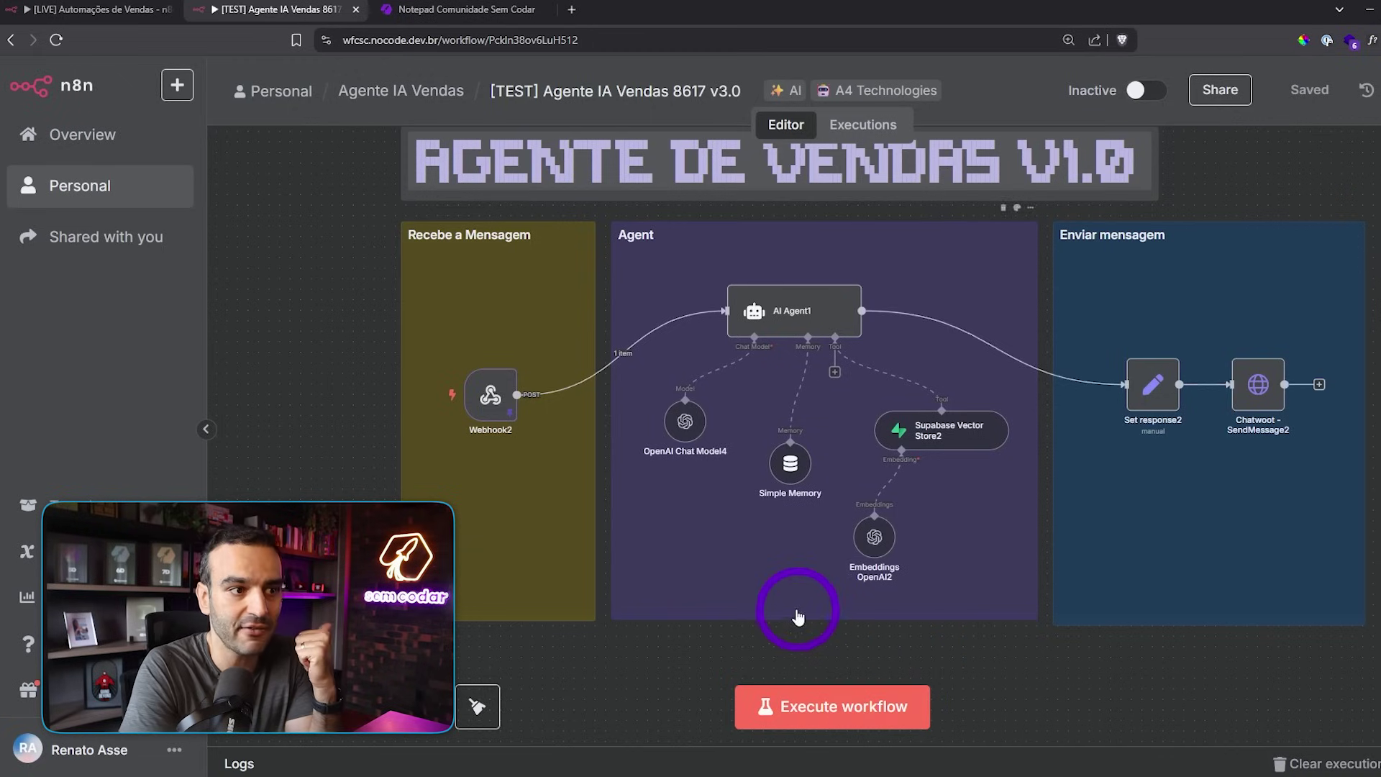
- Collapse the side menu and pan across V1.0 from the Agent group to Enviar mensagem
left_click(206, 429)
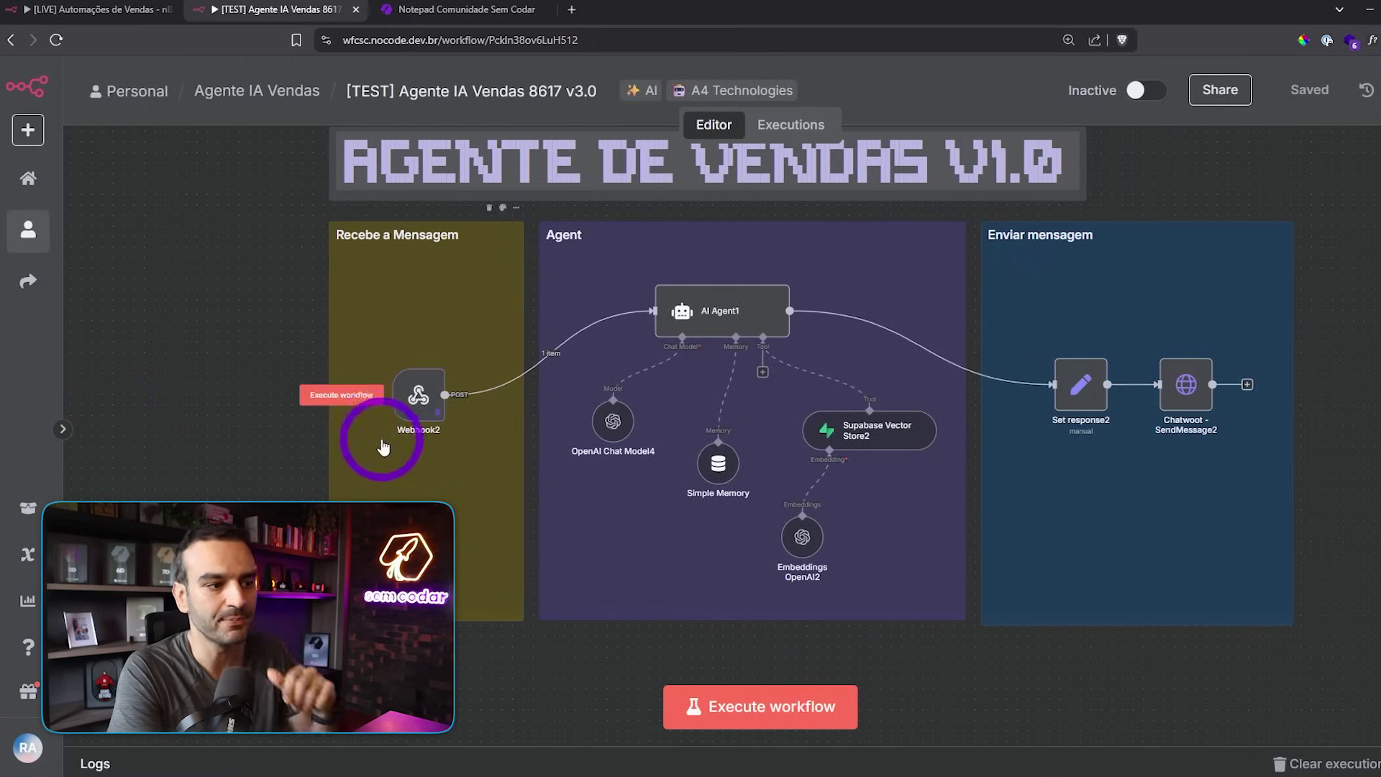
scroll(414, 407, "up", 2)
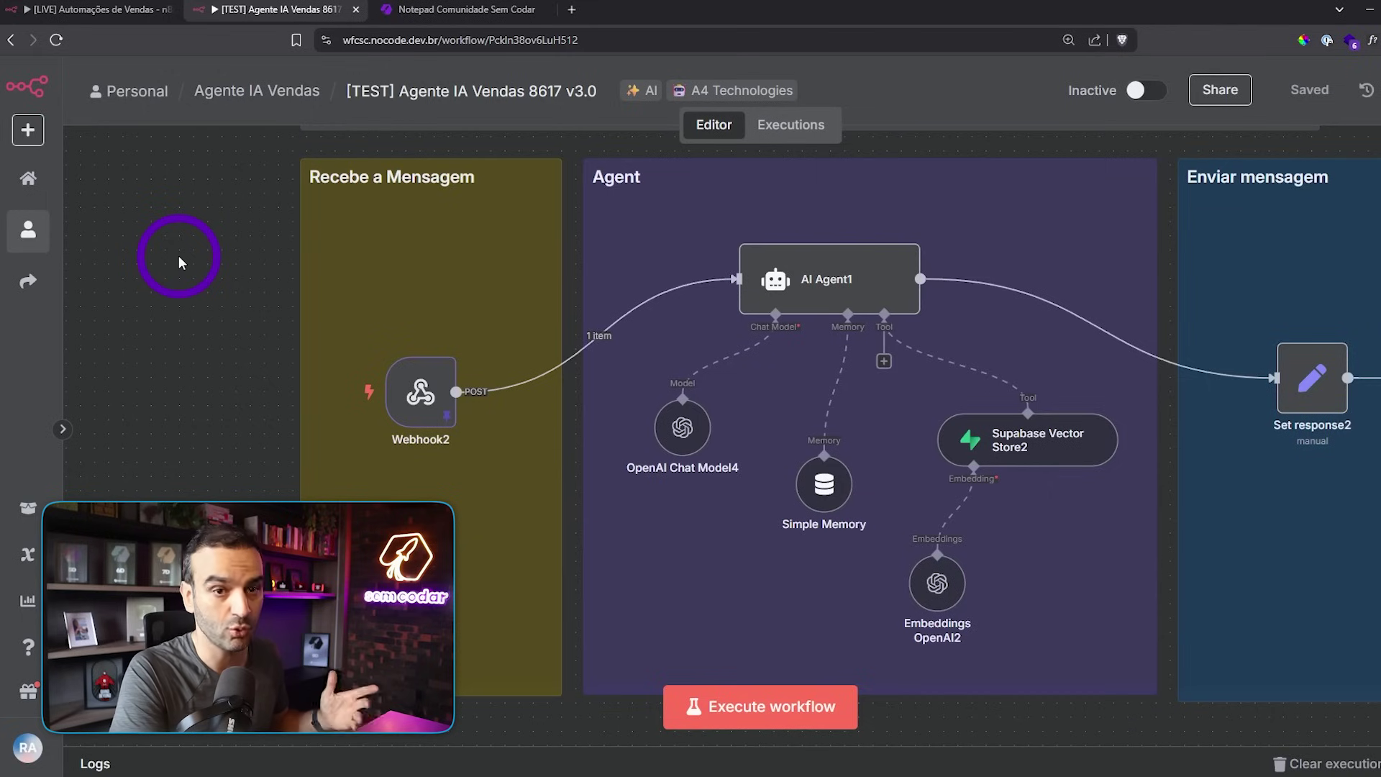
left_click_drag(246, 298, 85, 314)
mouse_move(641, 268)
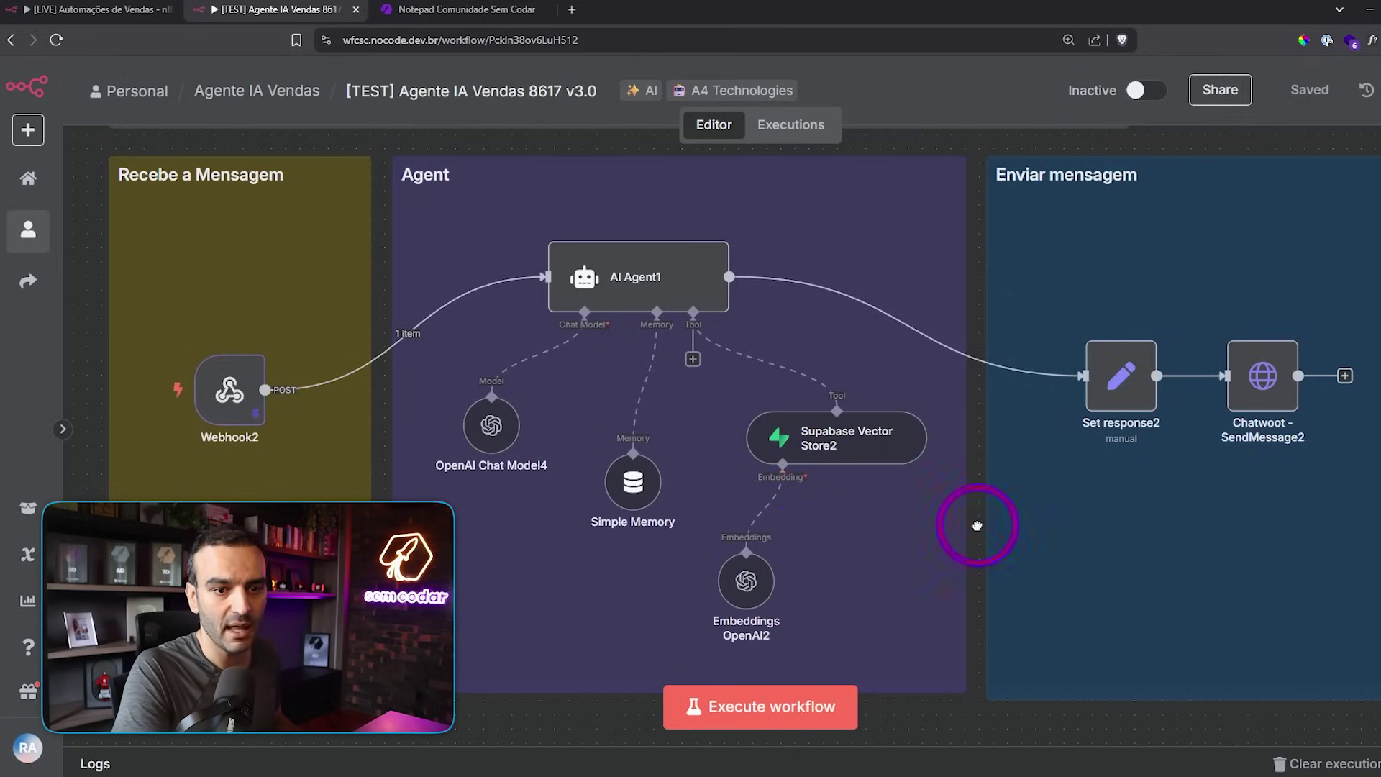
left_click_drag(977, 526, 878, 525)
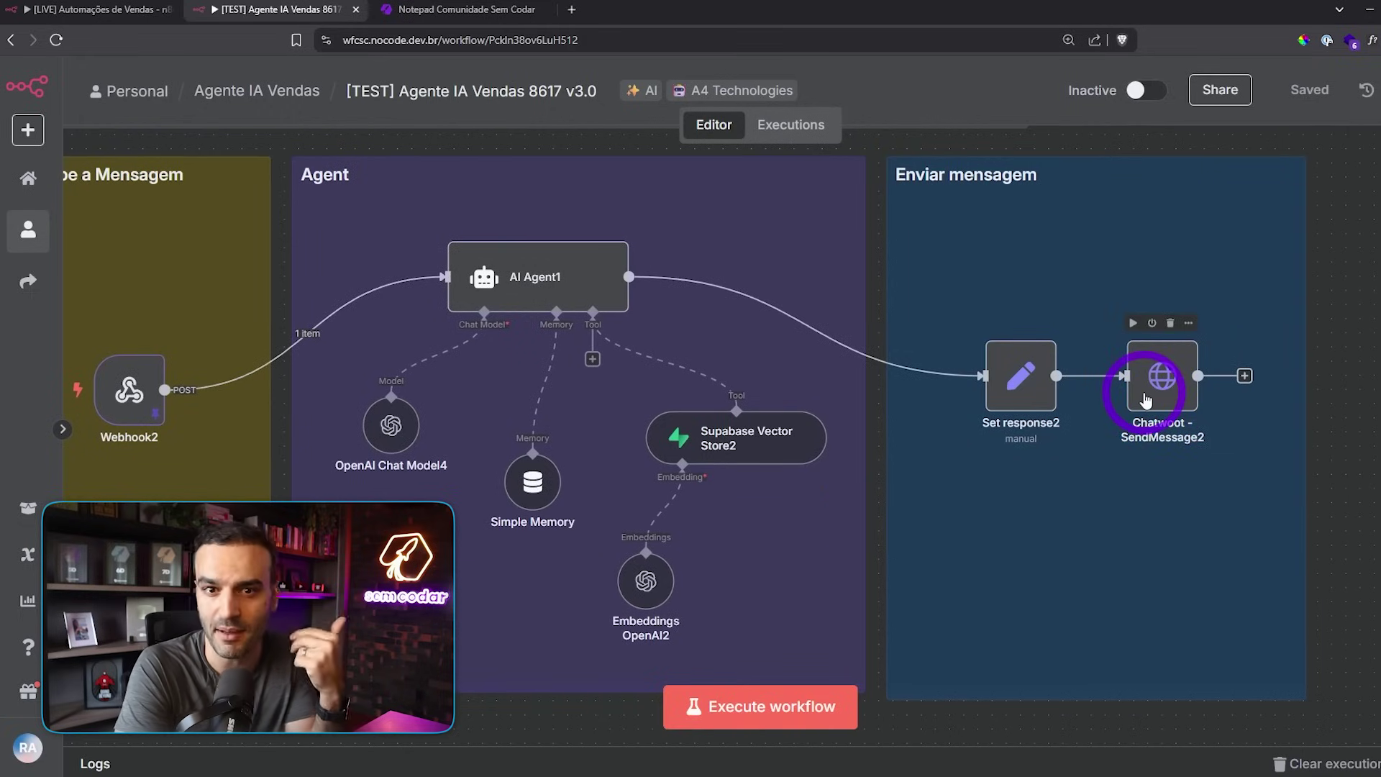
scroll(1370, 411, "down", 1)
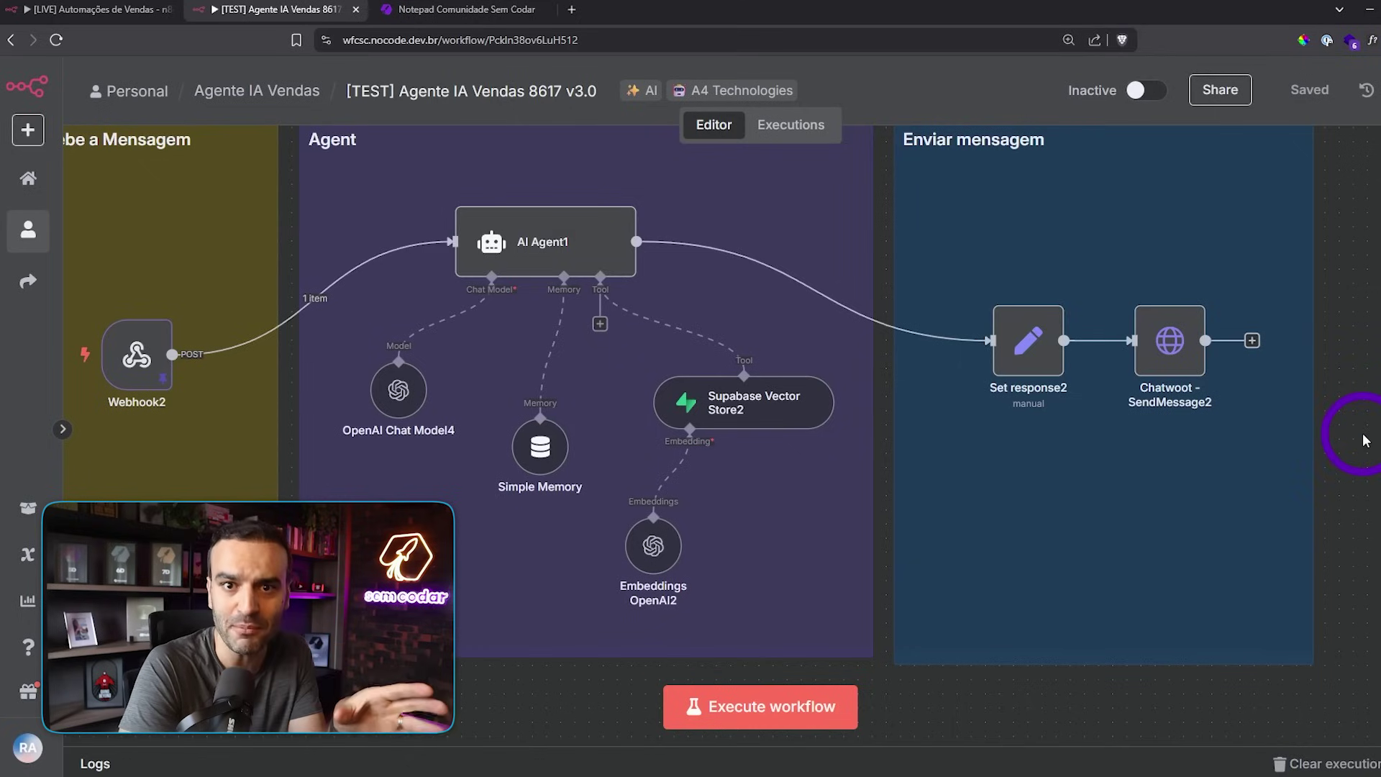
scroll(1041, 690, "down", 1)
scroll(1041, 689, "down", 3)
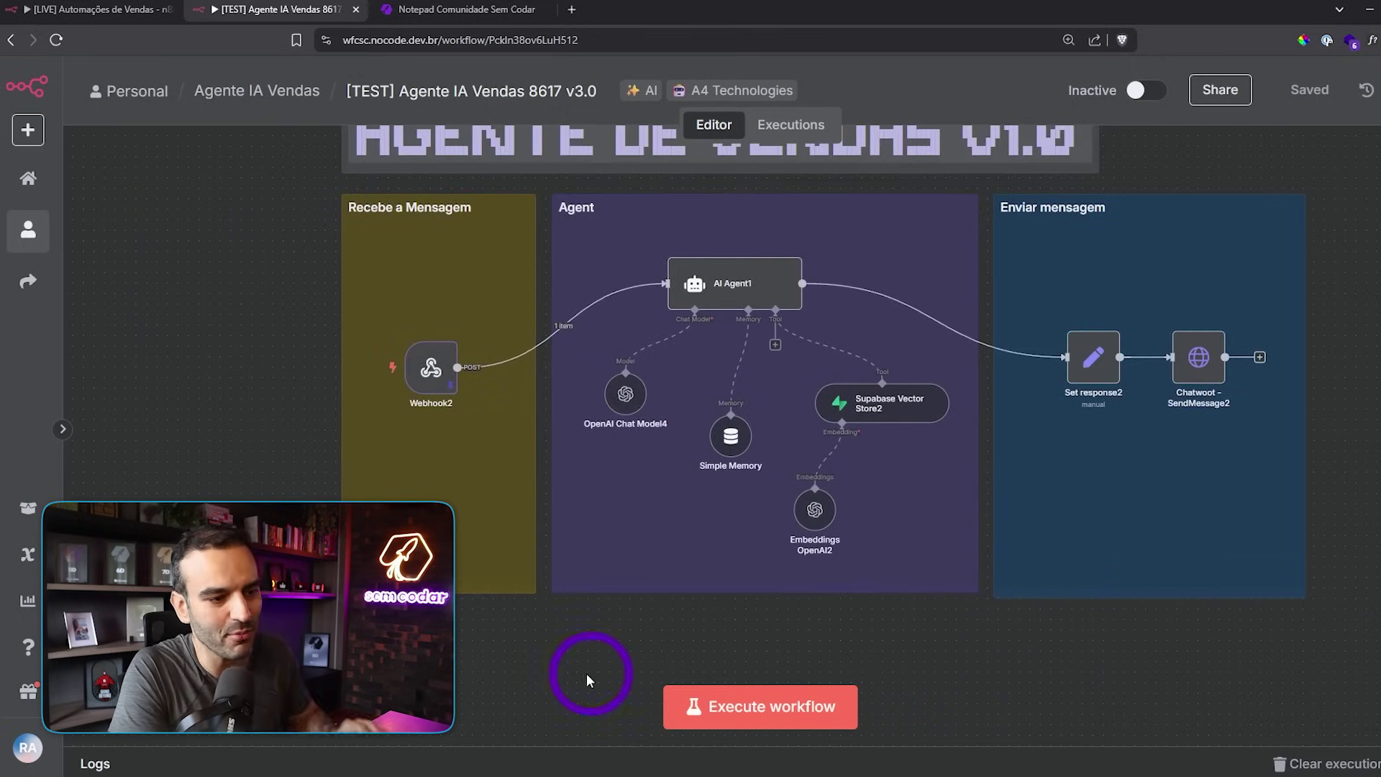
- Scroll down to the V2.0 workflow and pan across its later stages
scroll(456, 391, "down", 10)
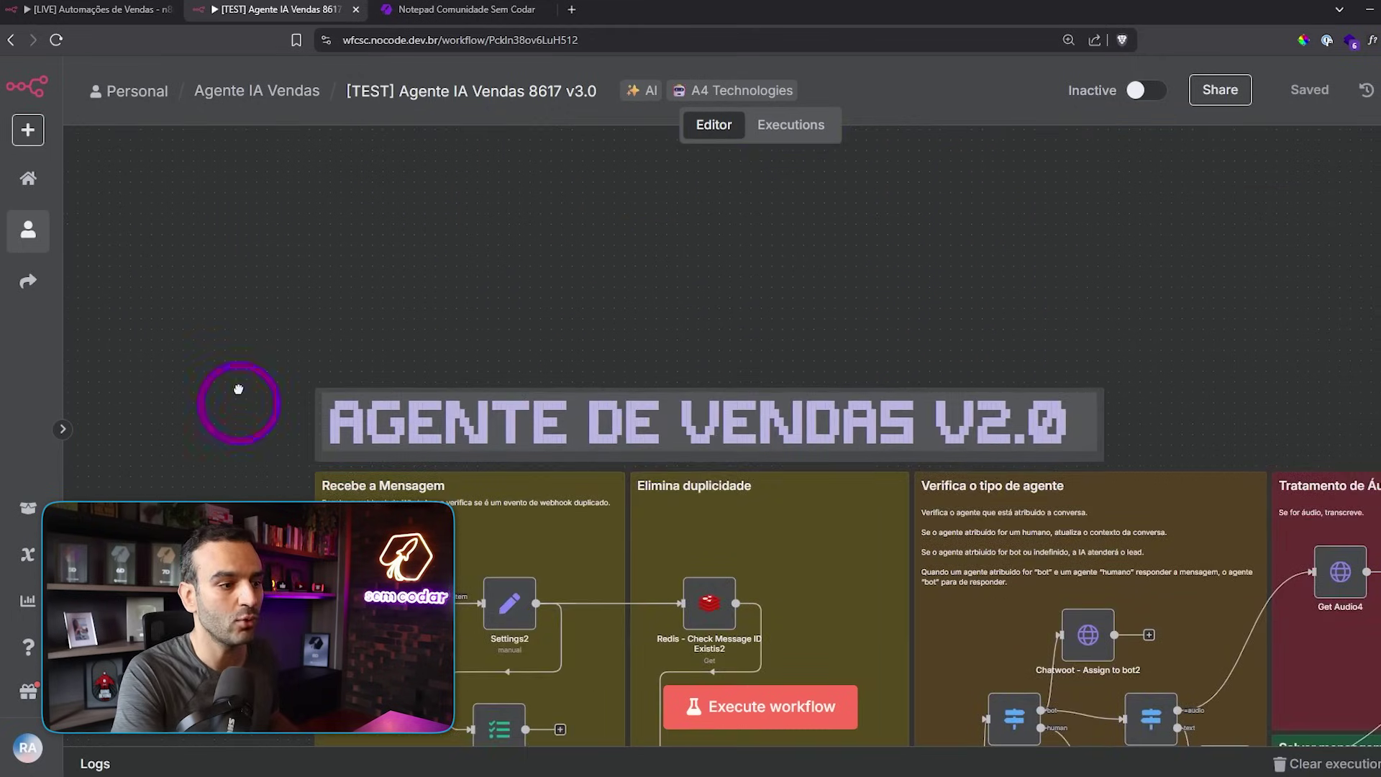
scroll(755, 441, "down", 10)
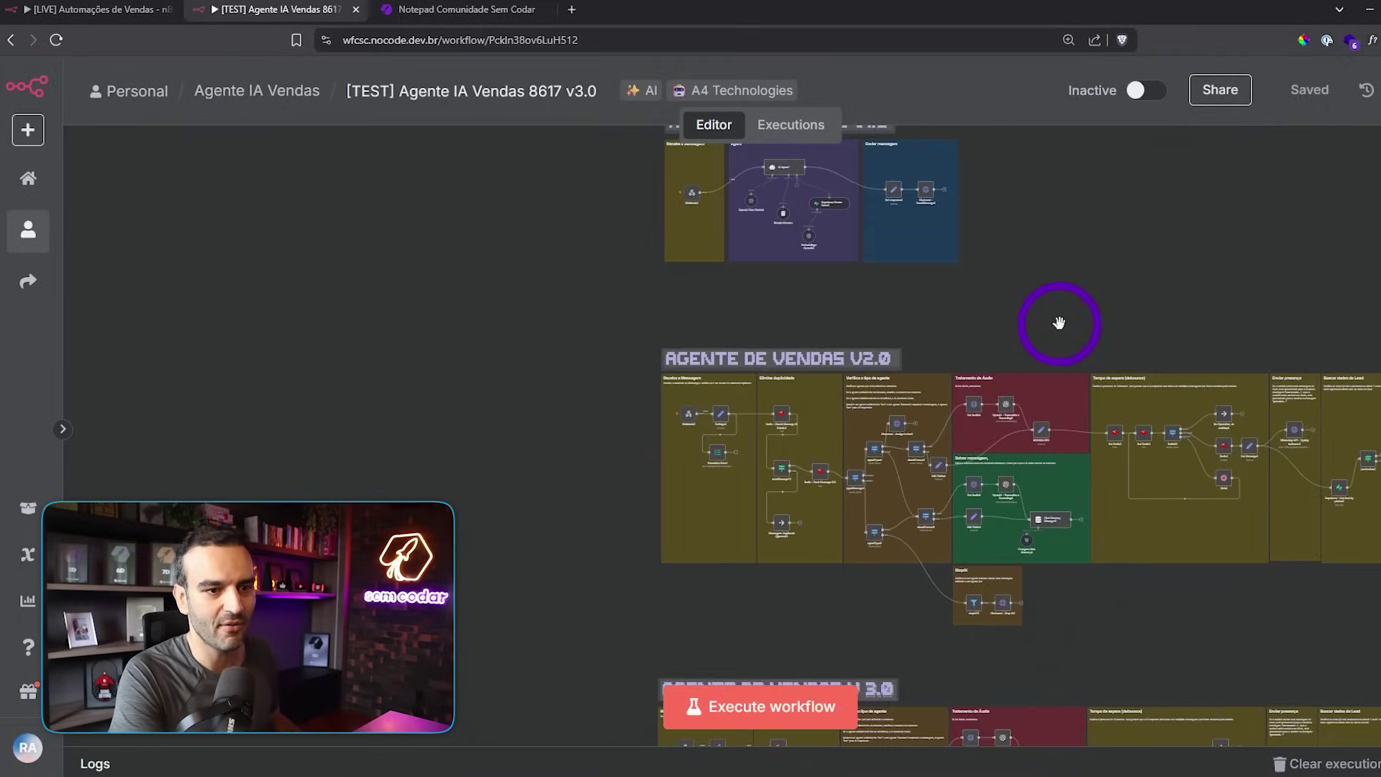
left_click_drag(624, 349, 437, 318)
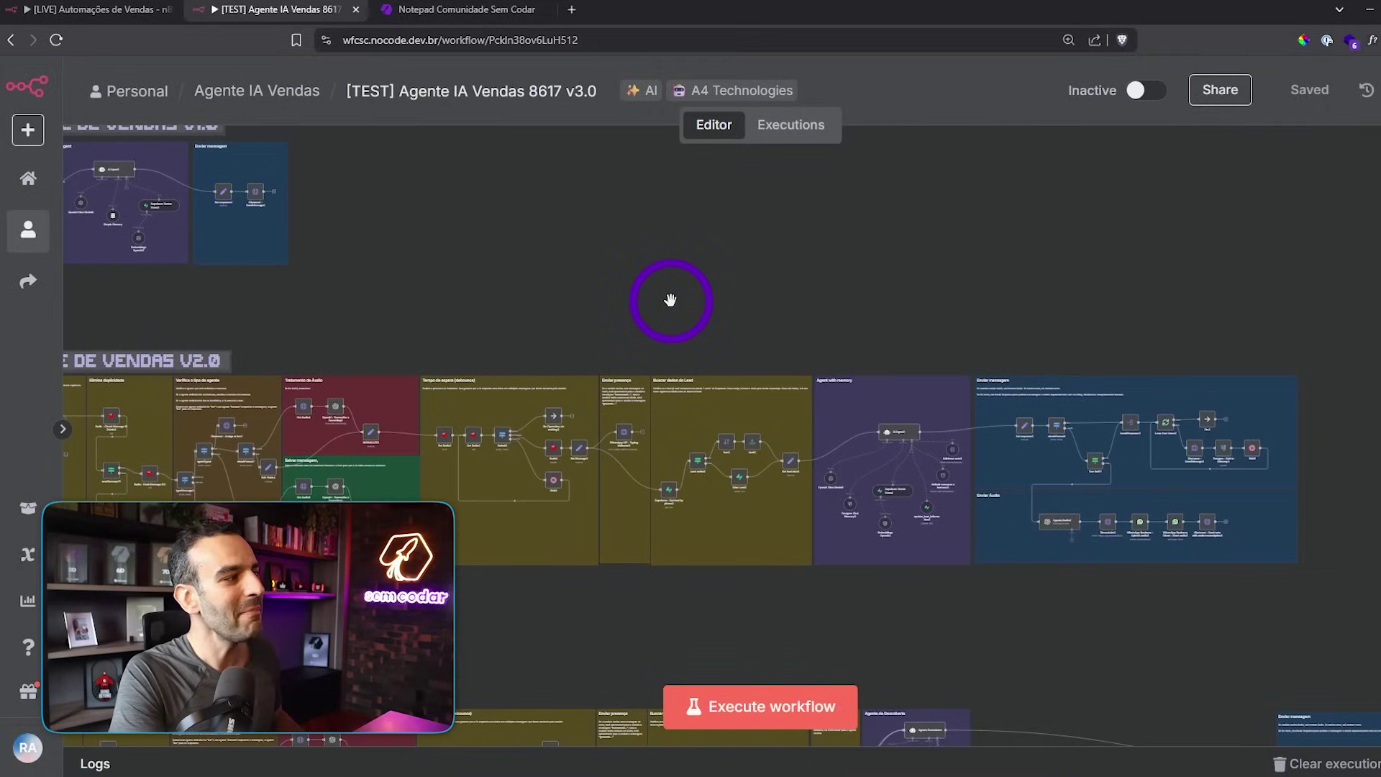
scroll(670, 299, "left", 10)
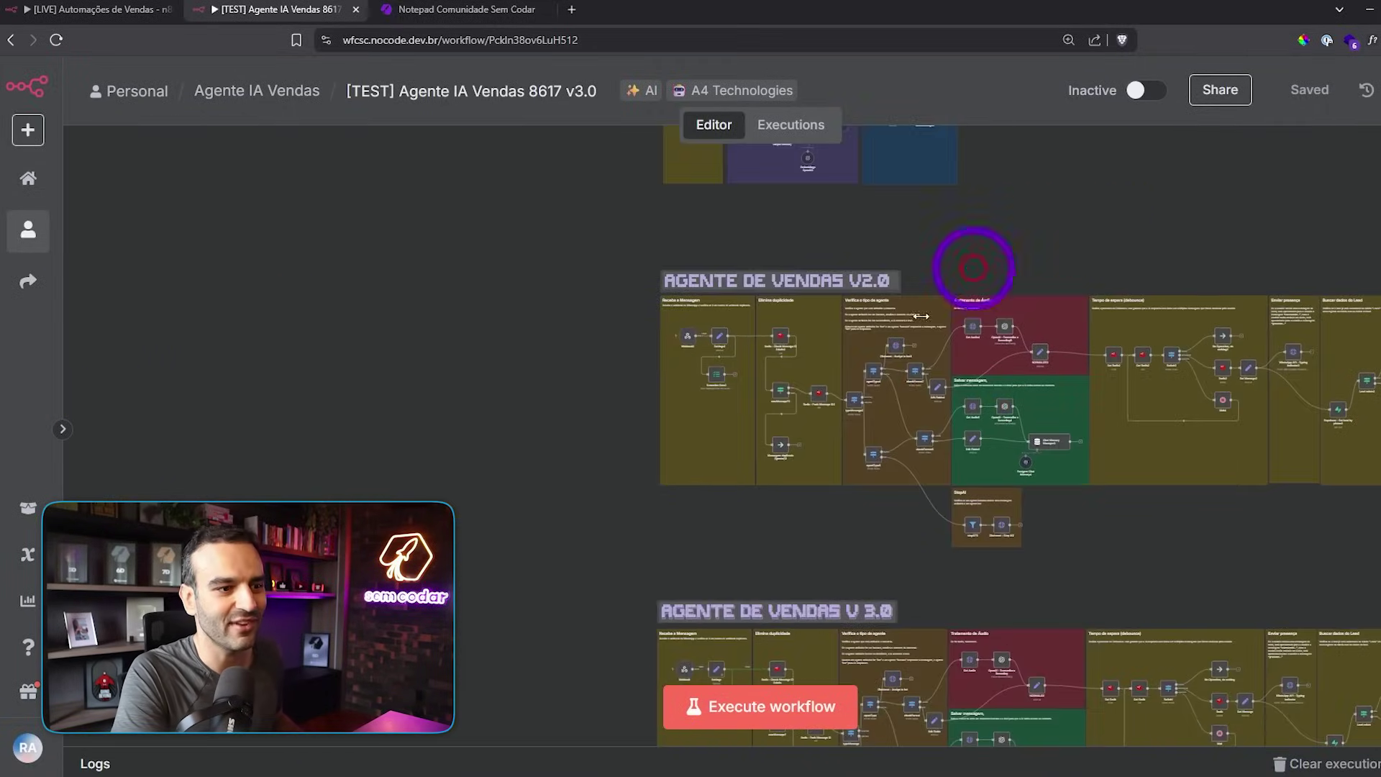
- Zoom in on the Recebe a Mensagem and Elimina duplicidade frames and inspect their nodes
scroll(664, 422, "up", 3)
scroll(663, 423, "up", 3)
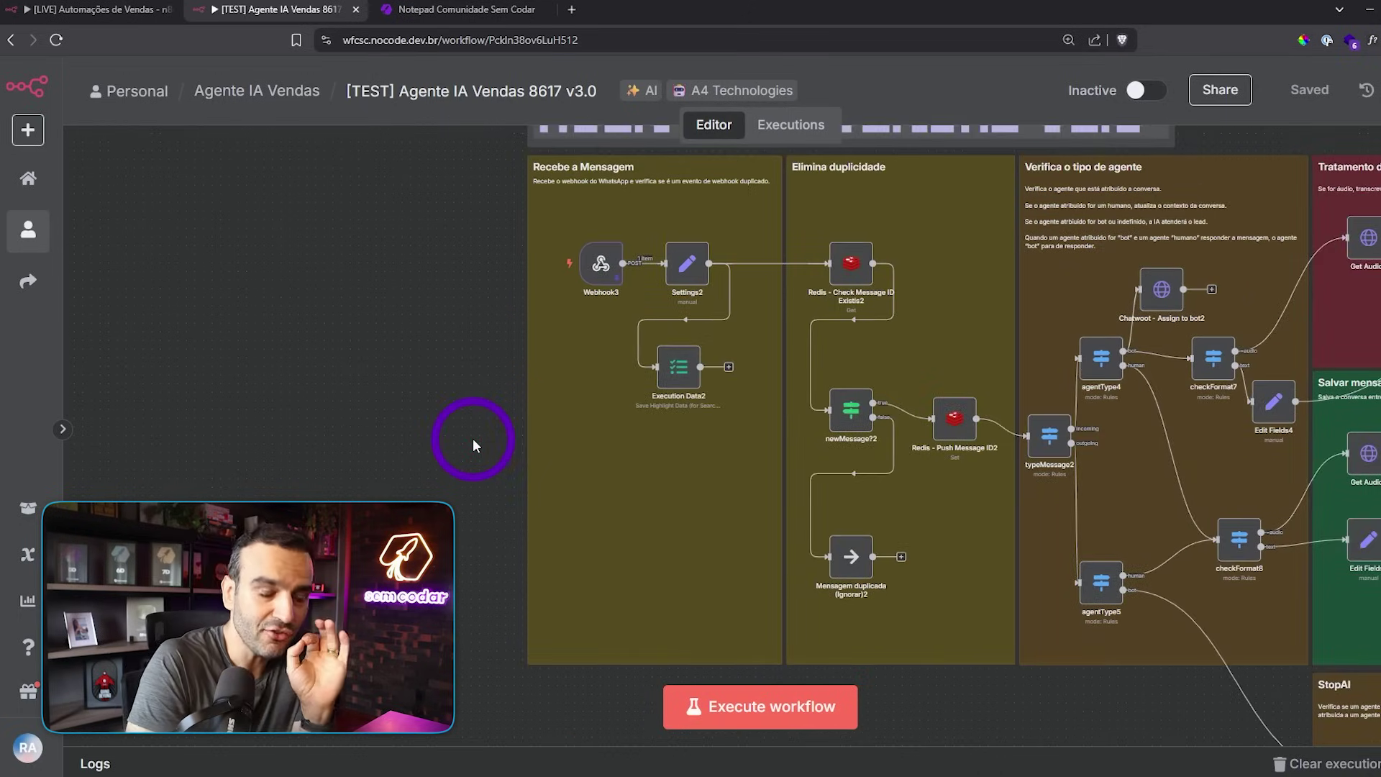
scroll(458, 332, "up", 3)
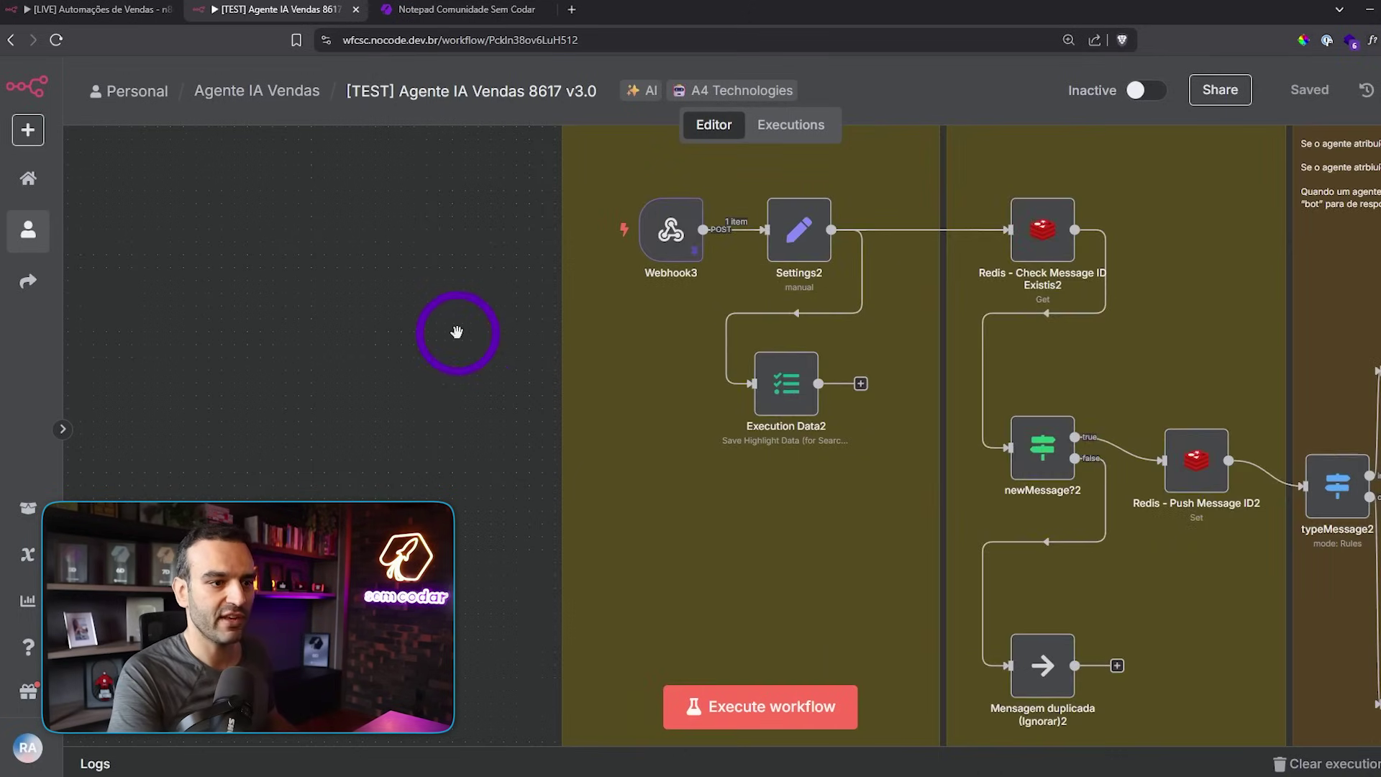
left_click_drag(456, 331, 194, 386)
scroll(317, 401, "up", 2)
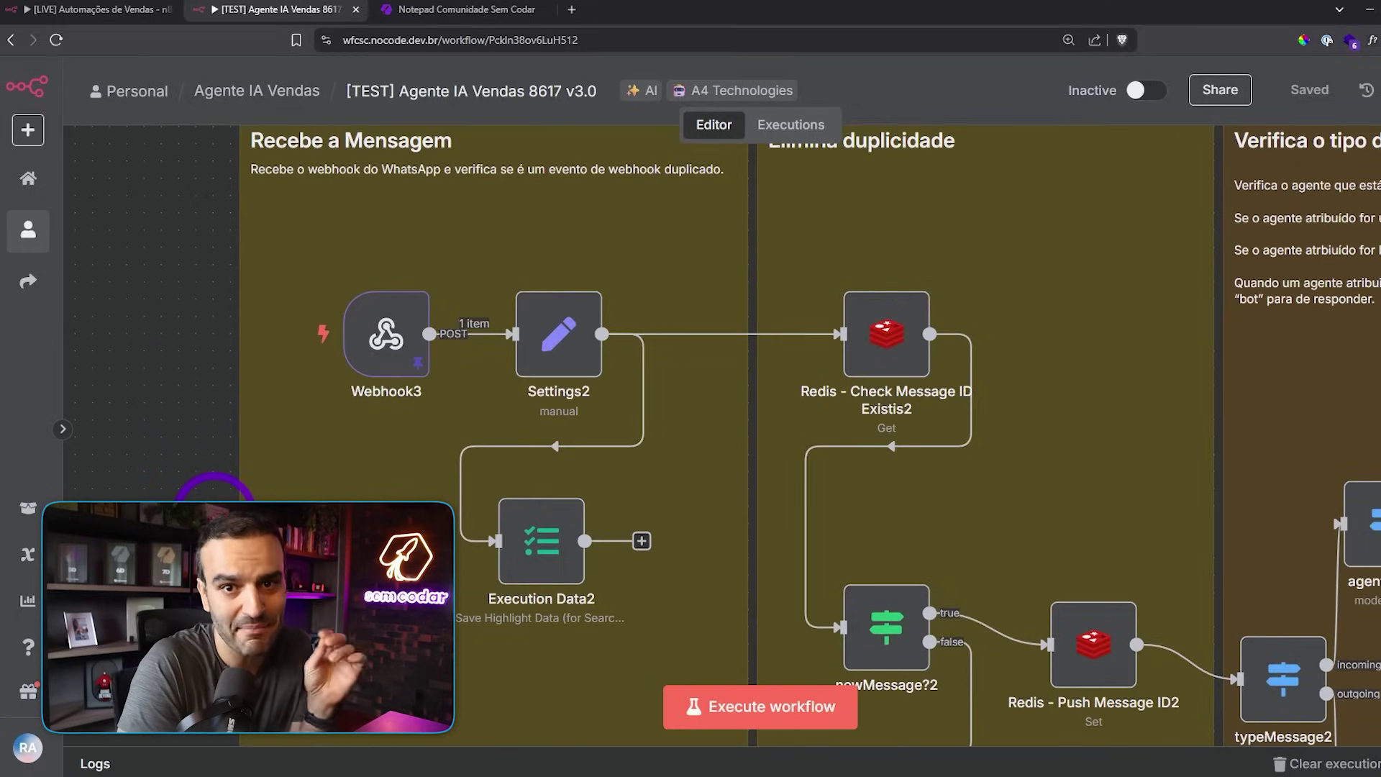
mouse_move(578, 340)
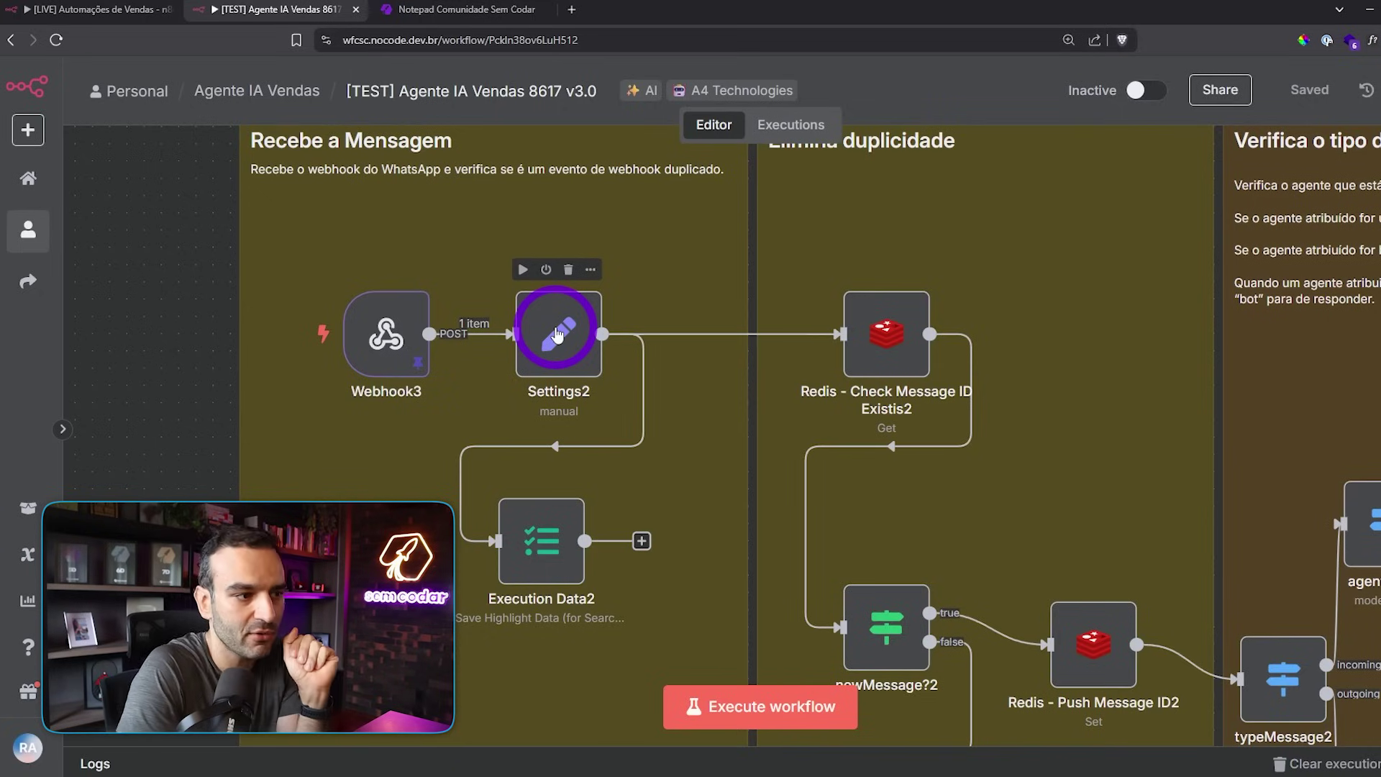
mouse_move(518, 355)
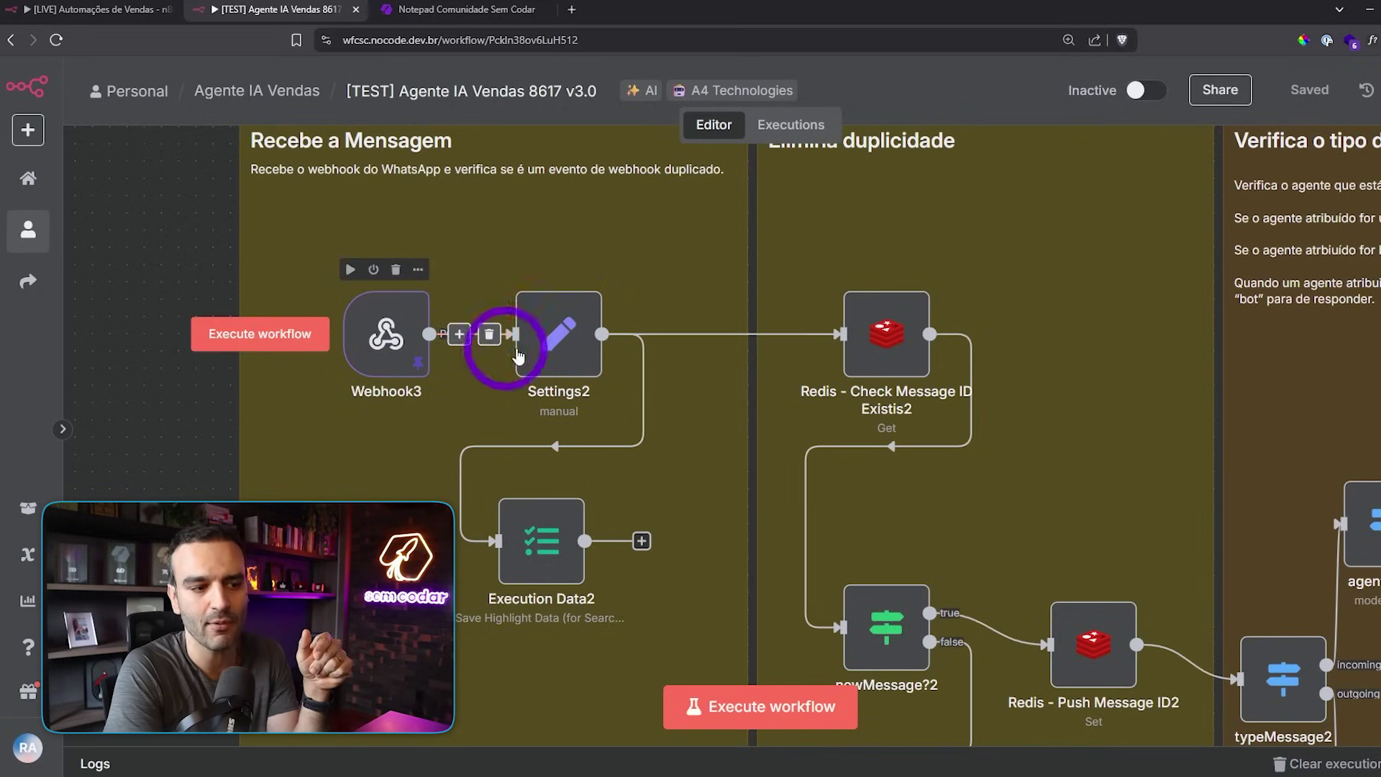
left_click(179, 489)
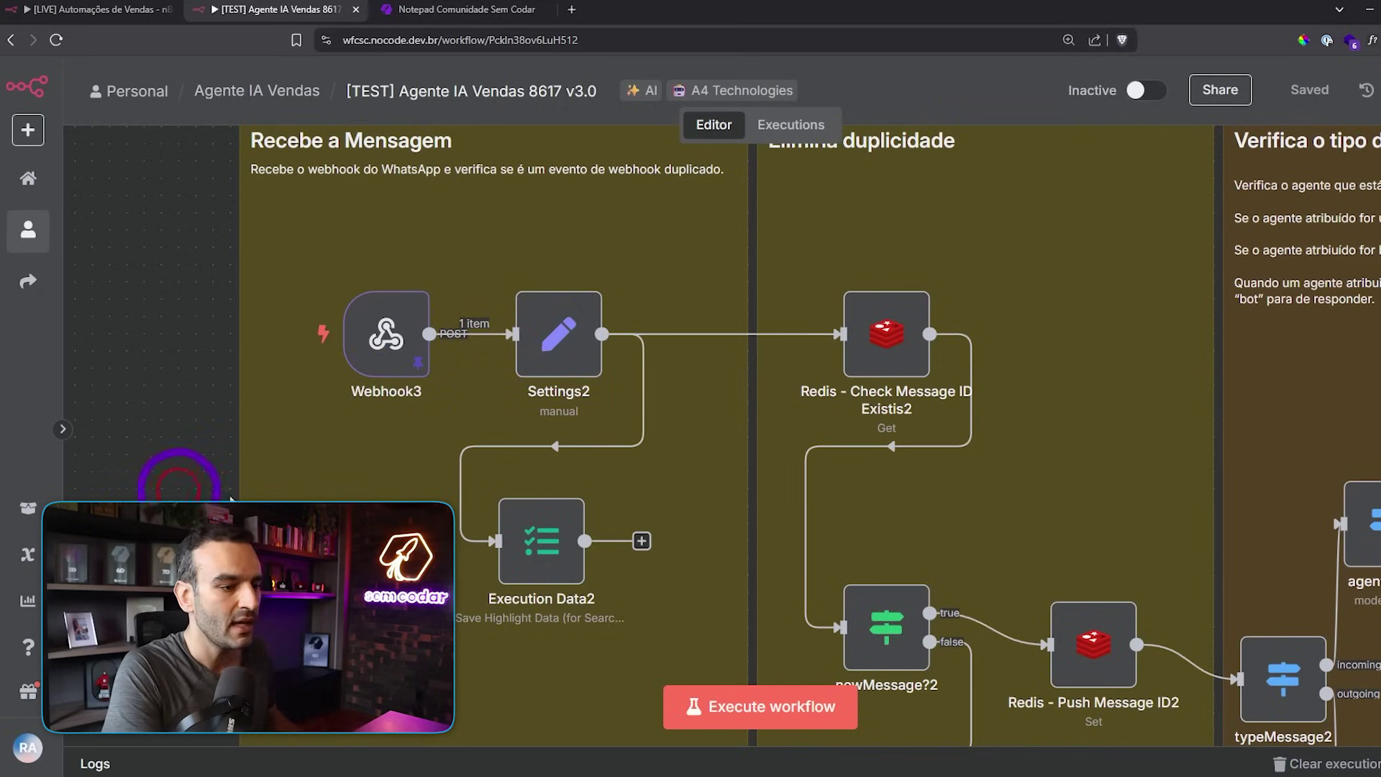
mouse_move(532, 536)
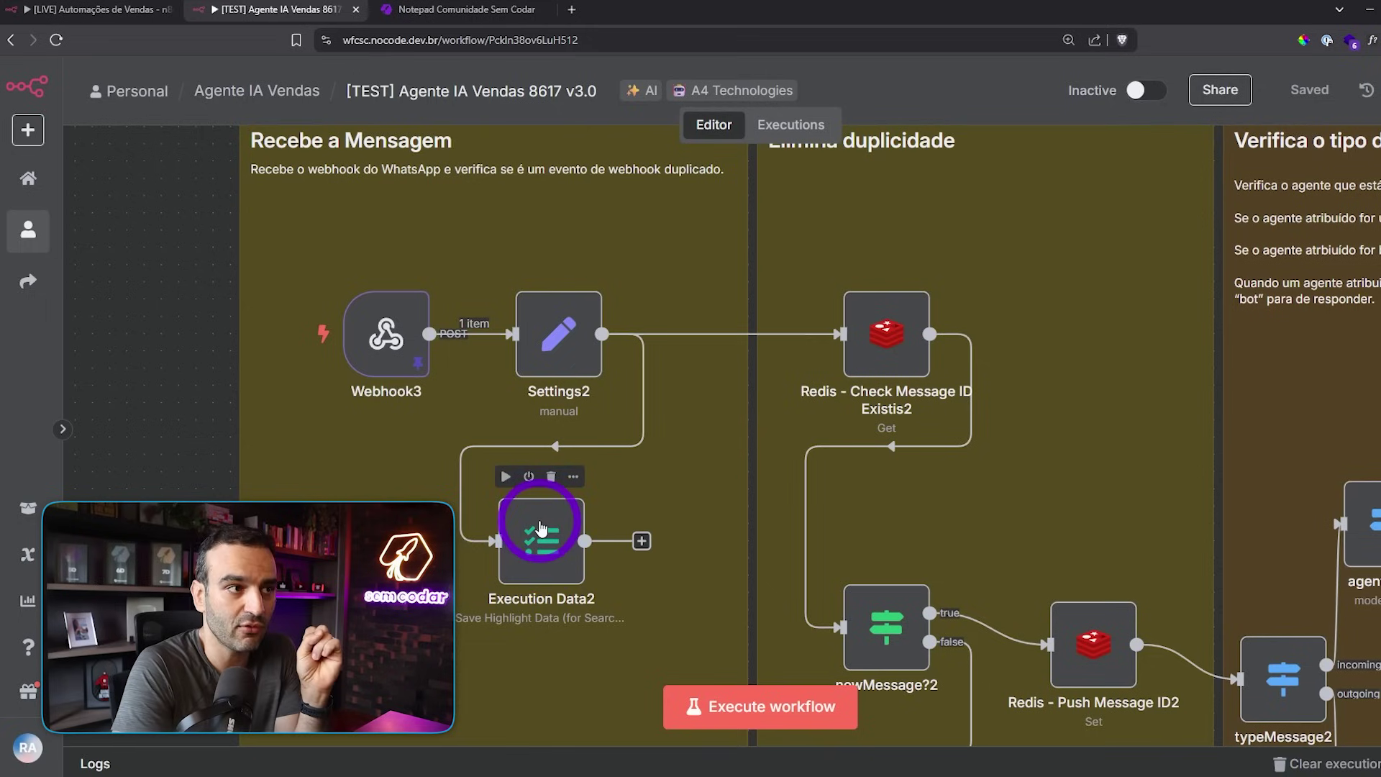
- Switch to the live sales automations workflow's execution history
left_click(101, 9)
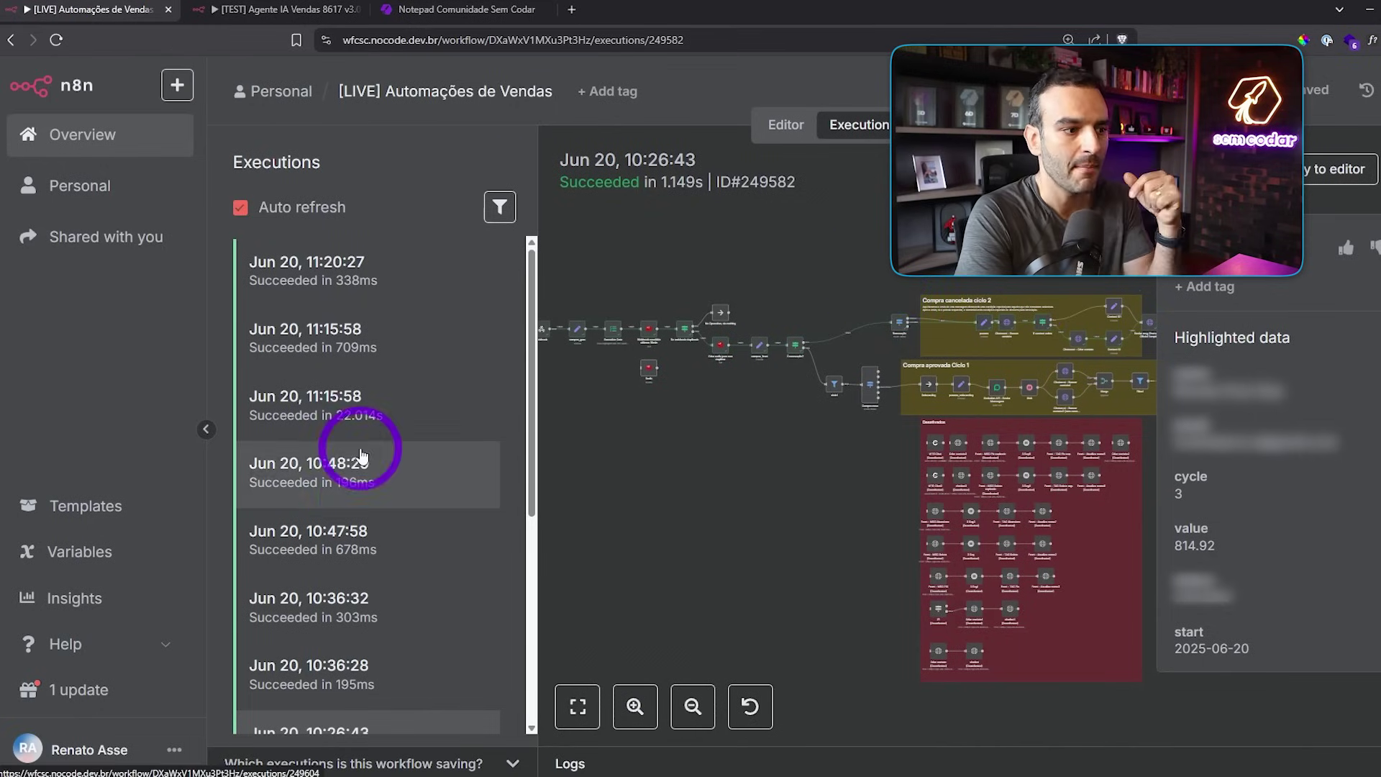
scroll(357, 460, "down", 4)
scroll(373, 539, "up", 3)
scroll(388, 446, "down", 4)
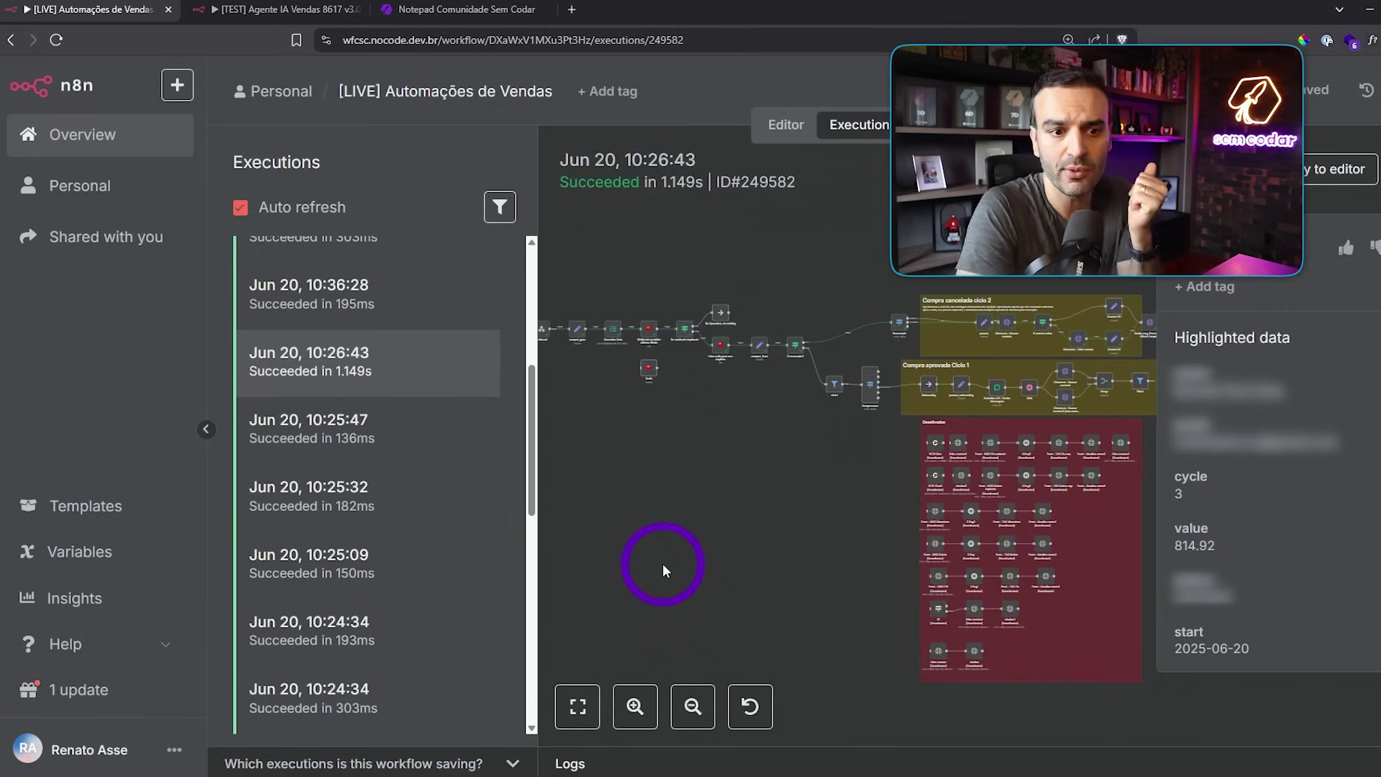
- Filter executions by email with the lead's address, then reopen the v3.0 test workflow
left_click(496, 205)
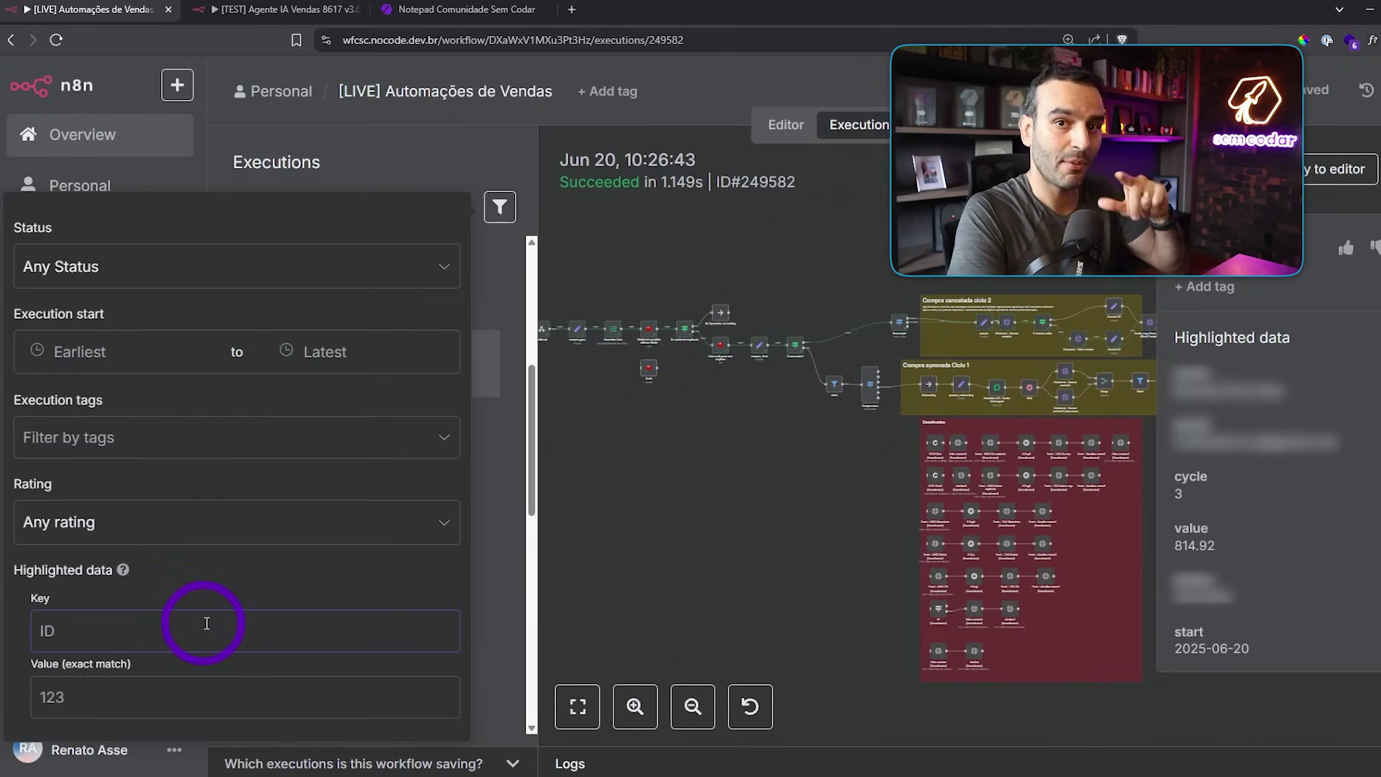
type("email")
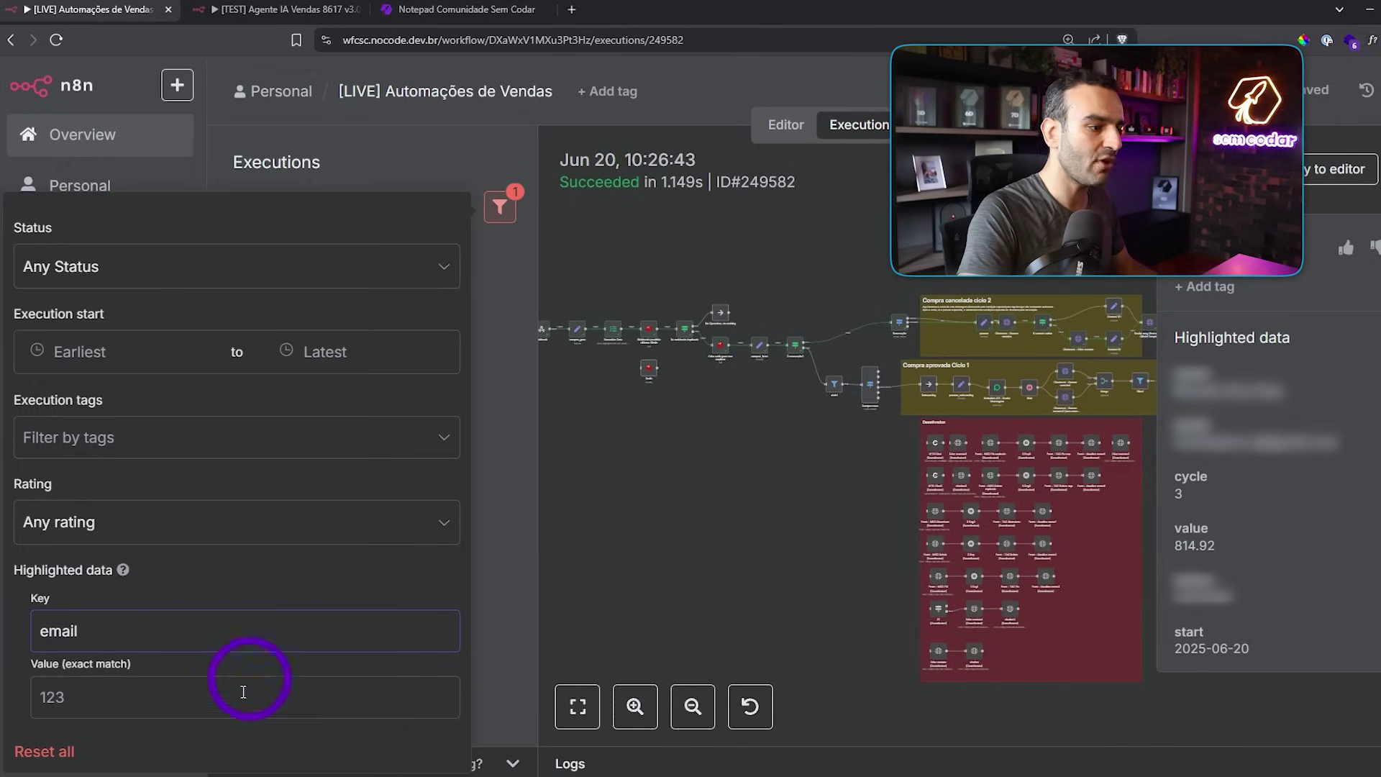
left_click(242, 707)
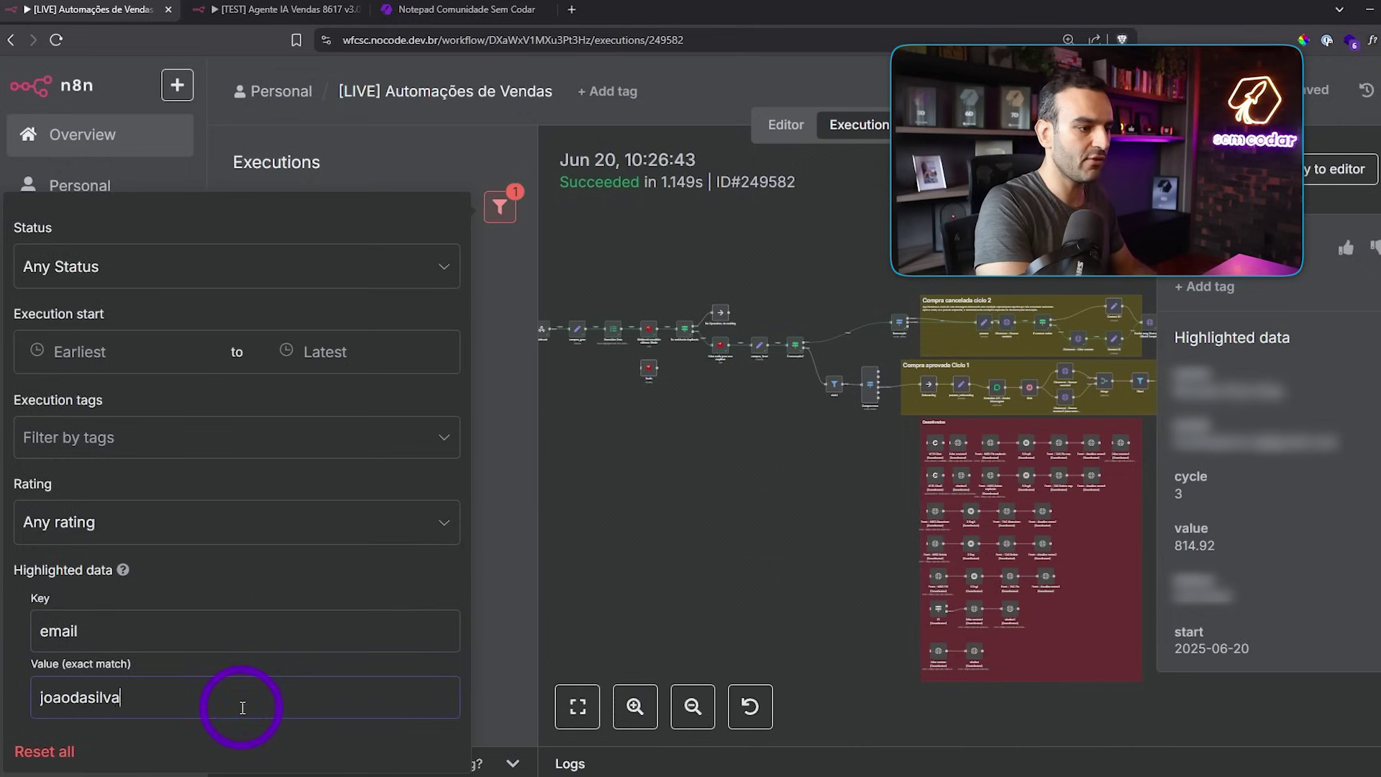
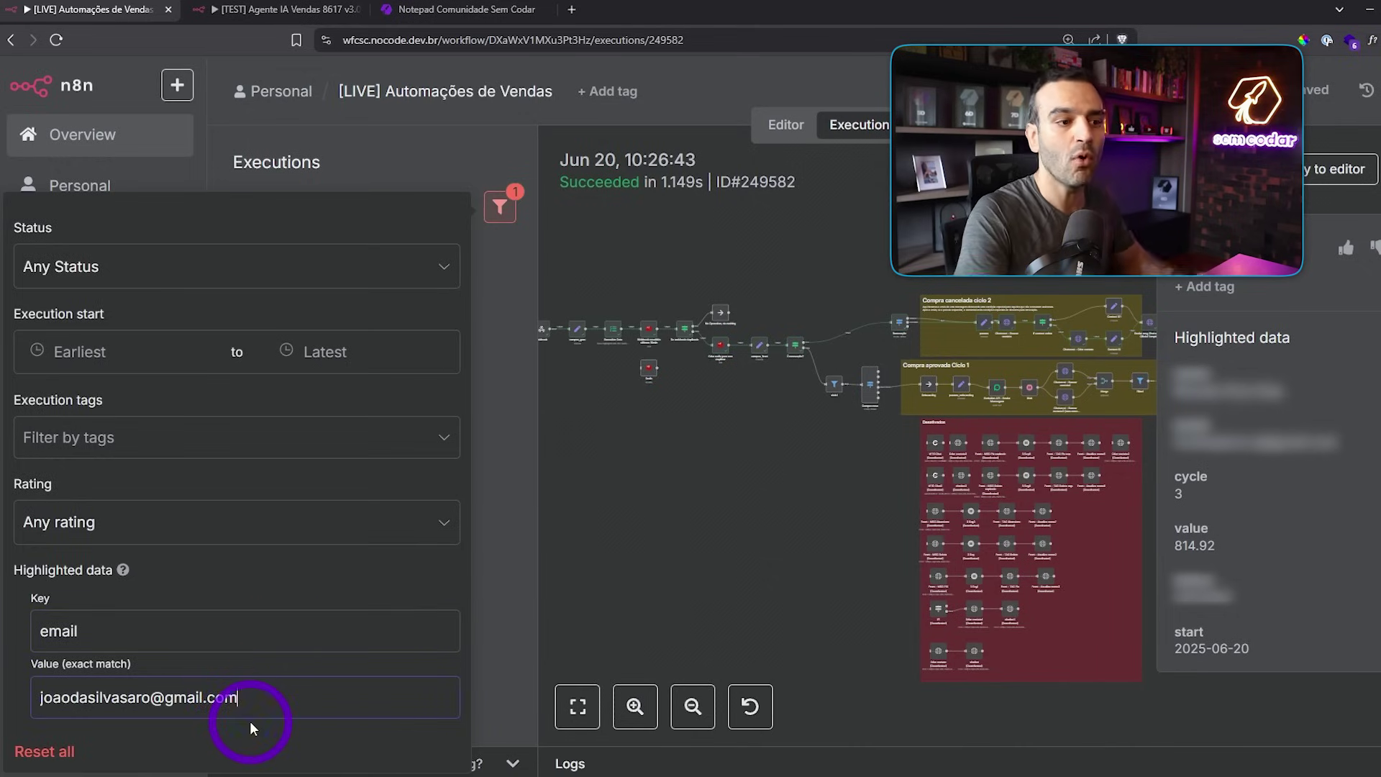
left_click(266, 8)
scroll(463, 327, "down", 3)
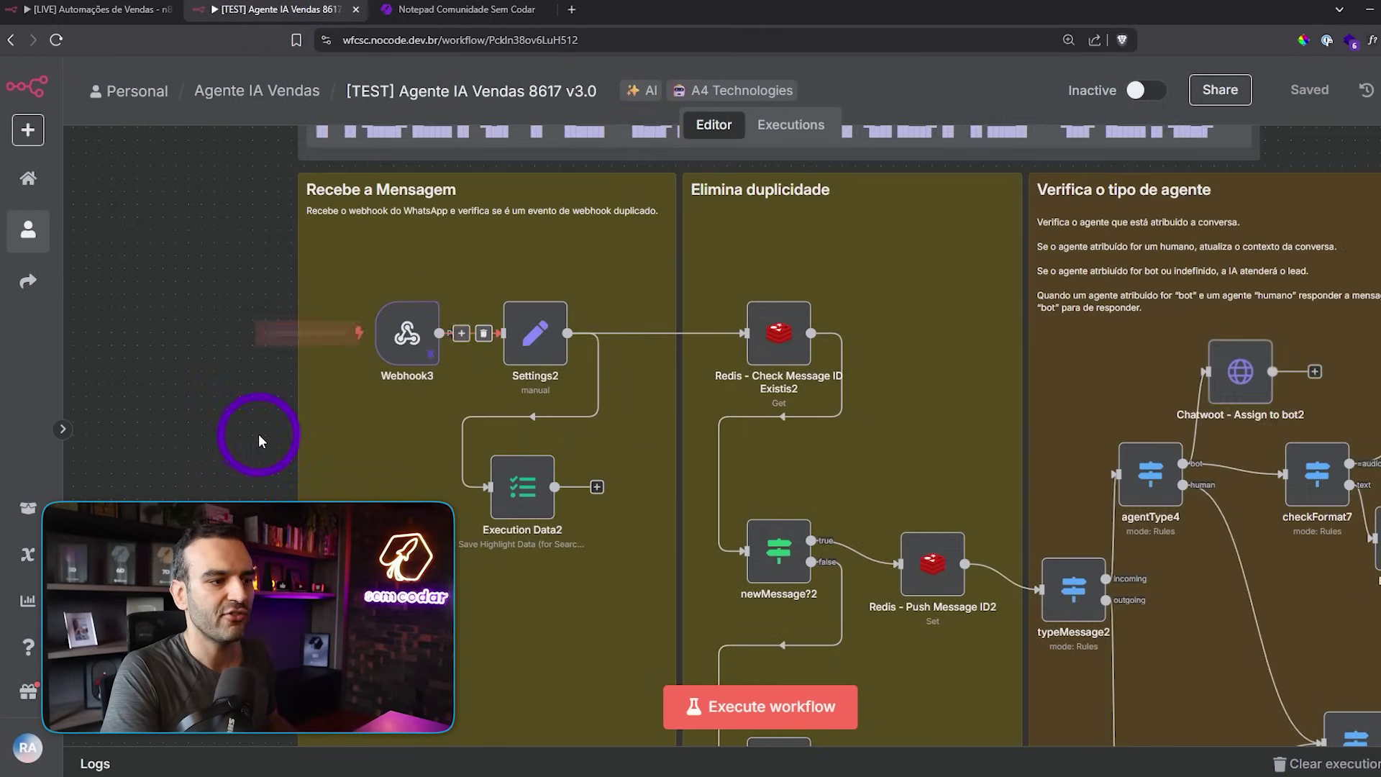
left_click_drag(247, 438, 37, 349)
scroll(513, 348, "down", 2)
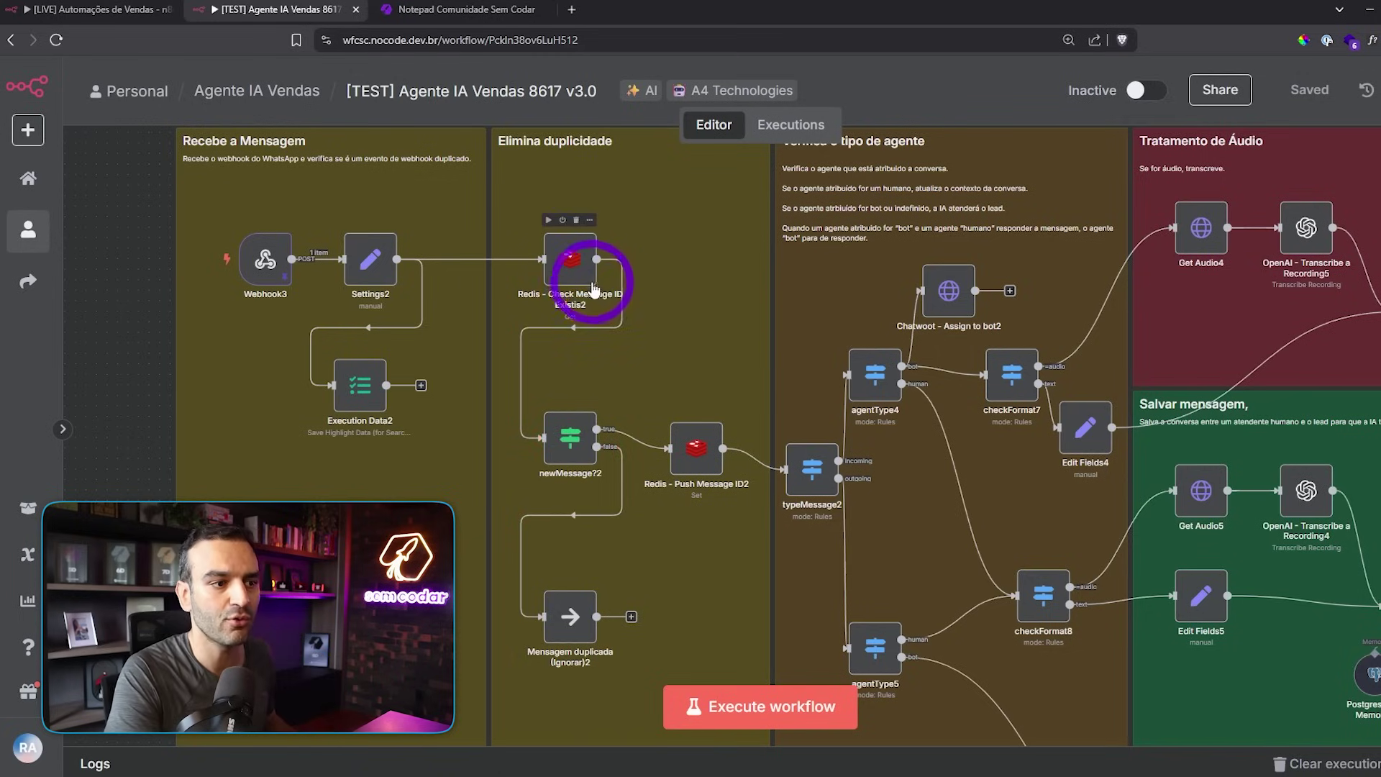
scroll(592, 288, "up", 2)
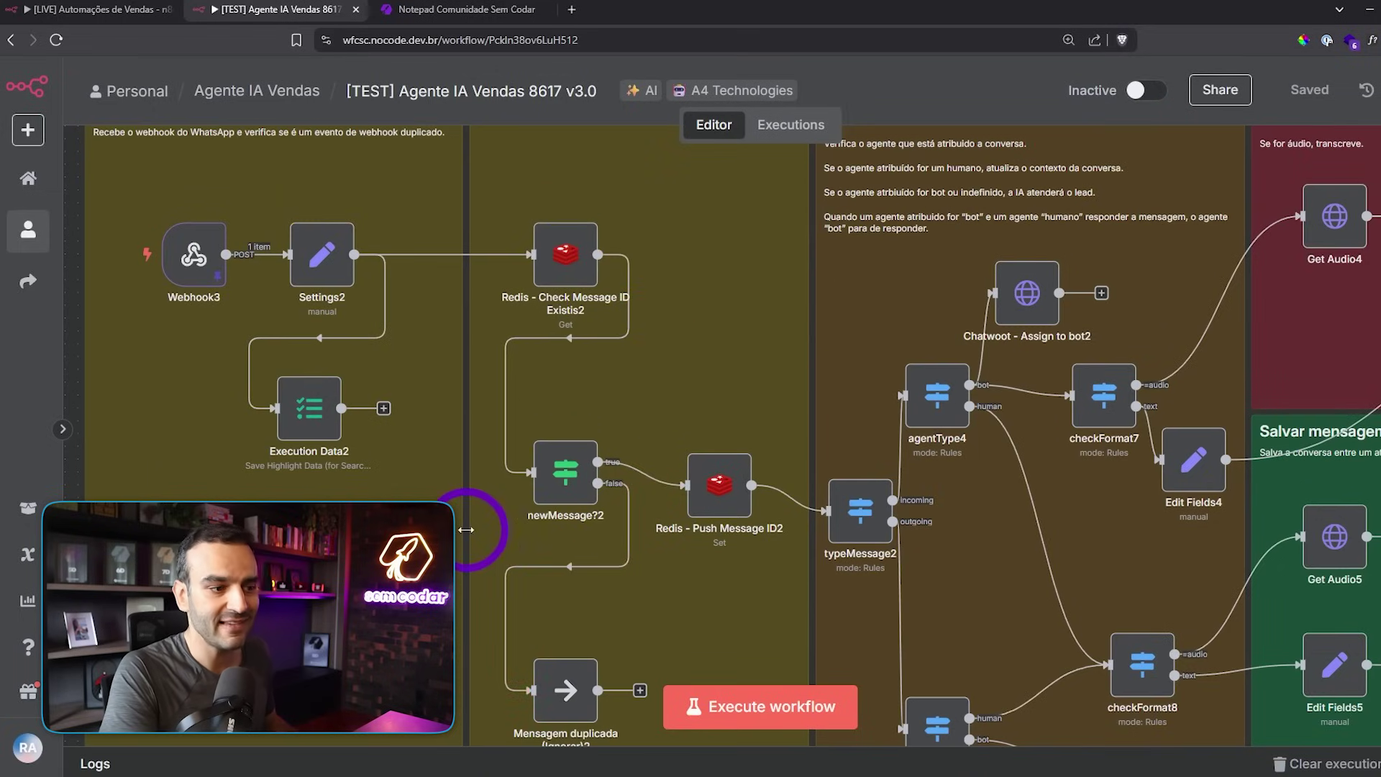
scroll(518, 554, "down", 3)
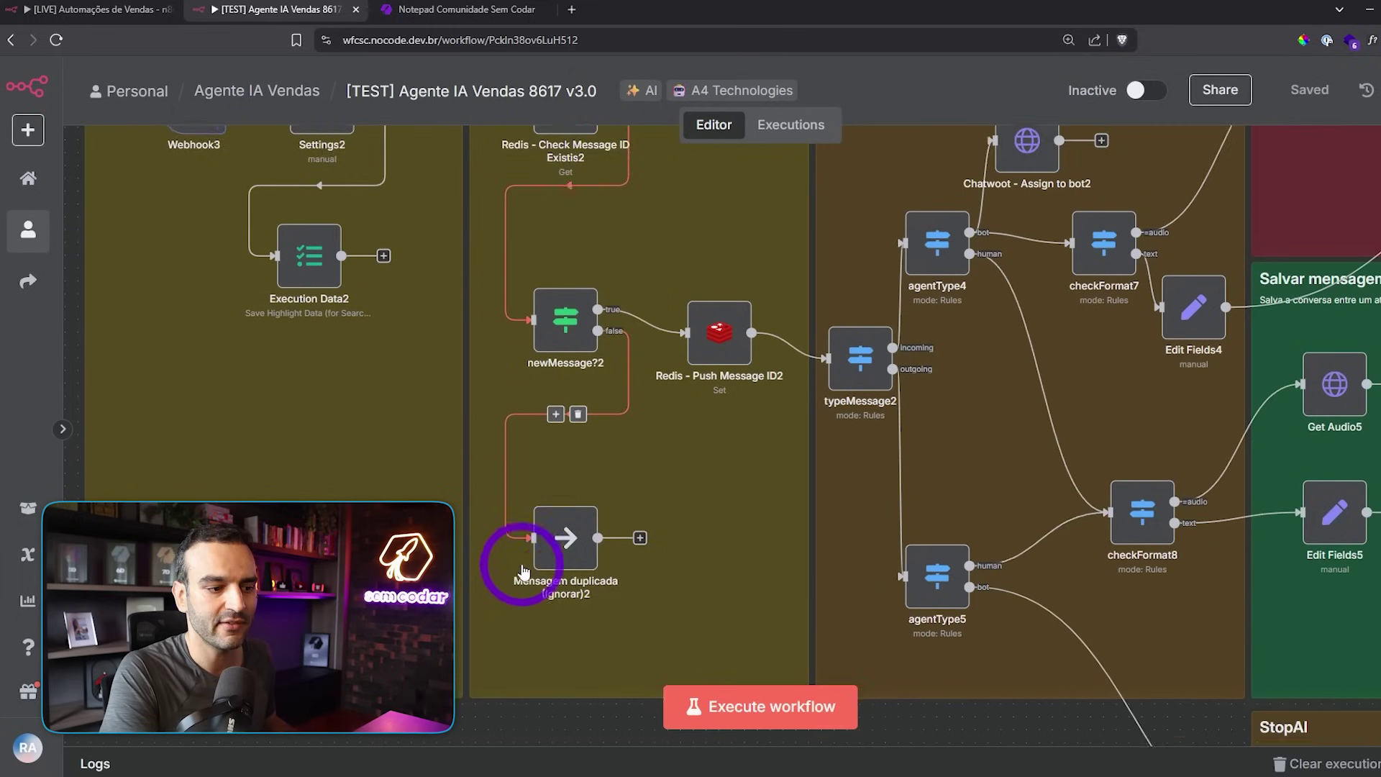
scroll(575, 522, "up", 3)
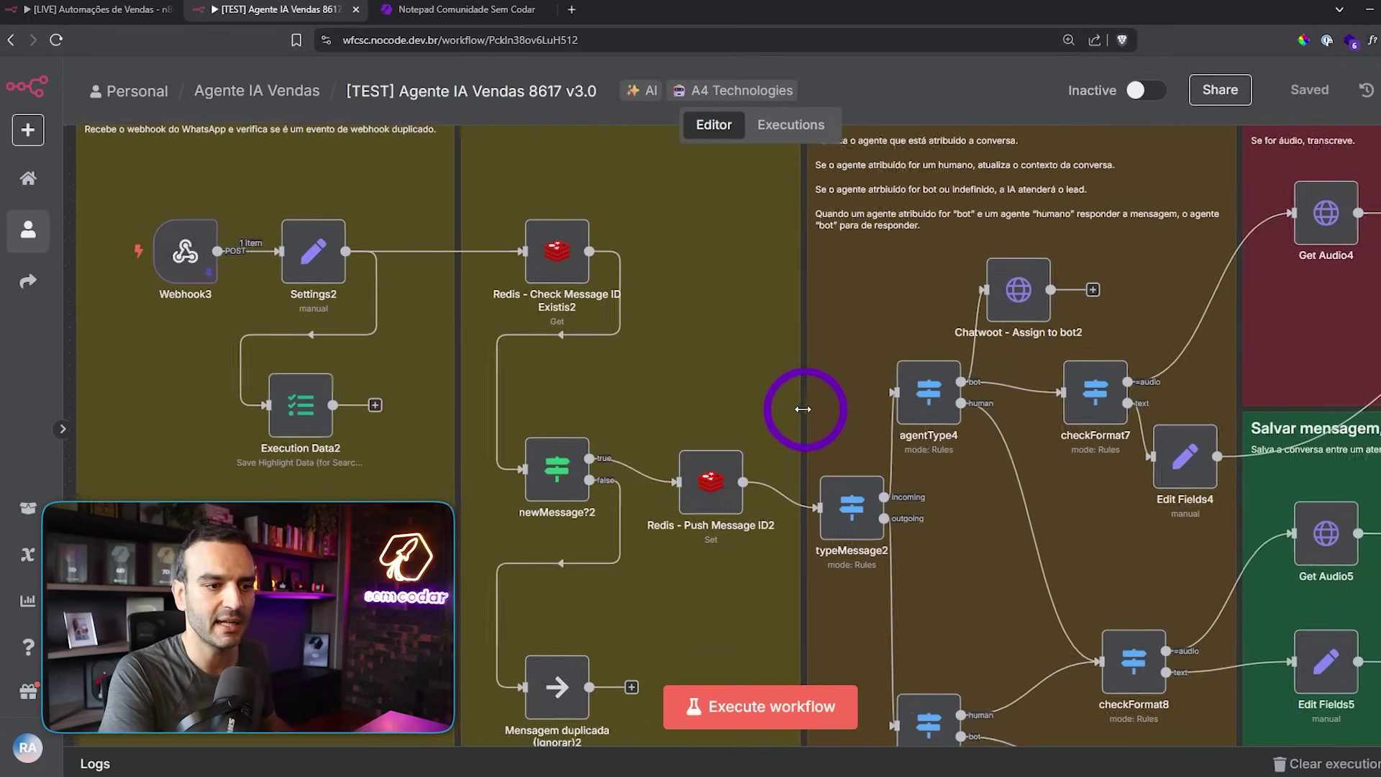
scroll(802, 407, "down", 5)
left_click_drag(587, 358, 623, 321)
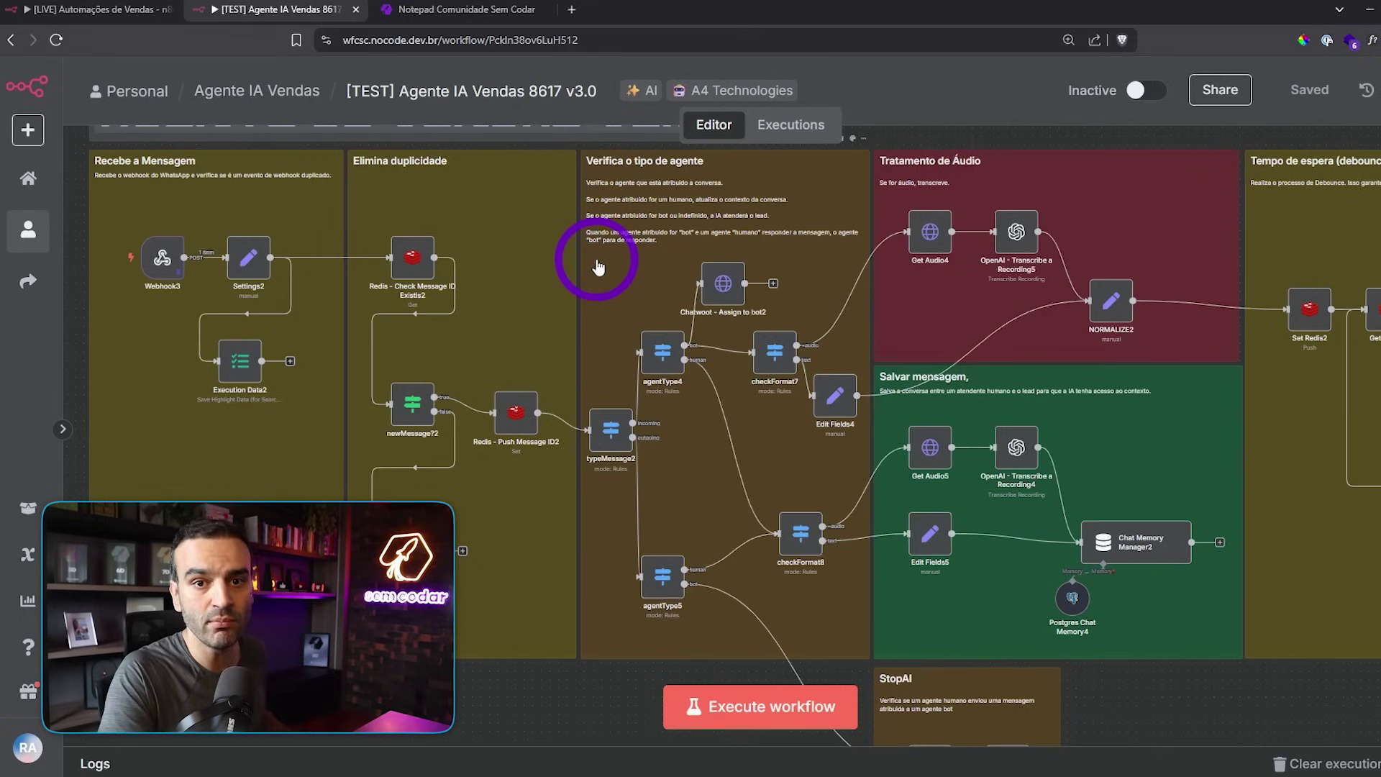
scroll(615, 331, "up", 5)
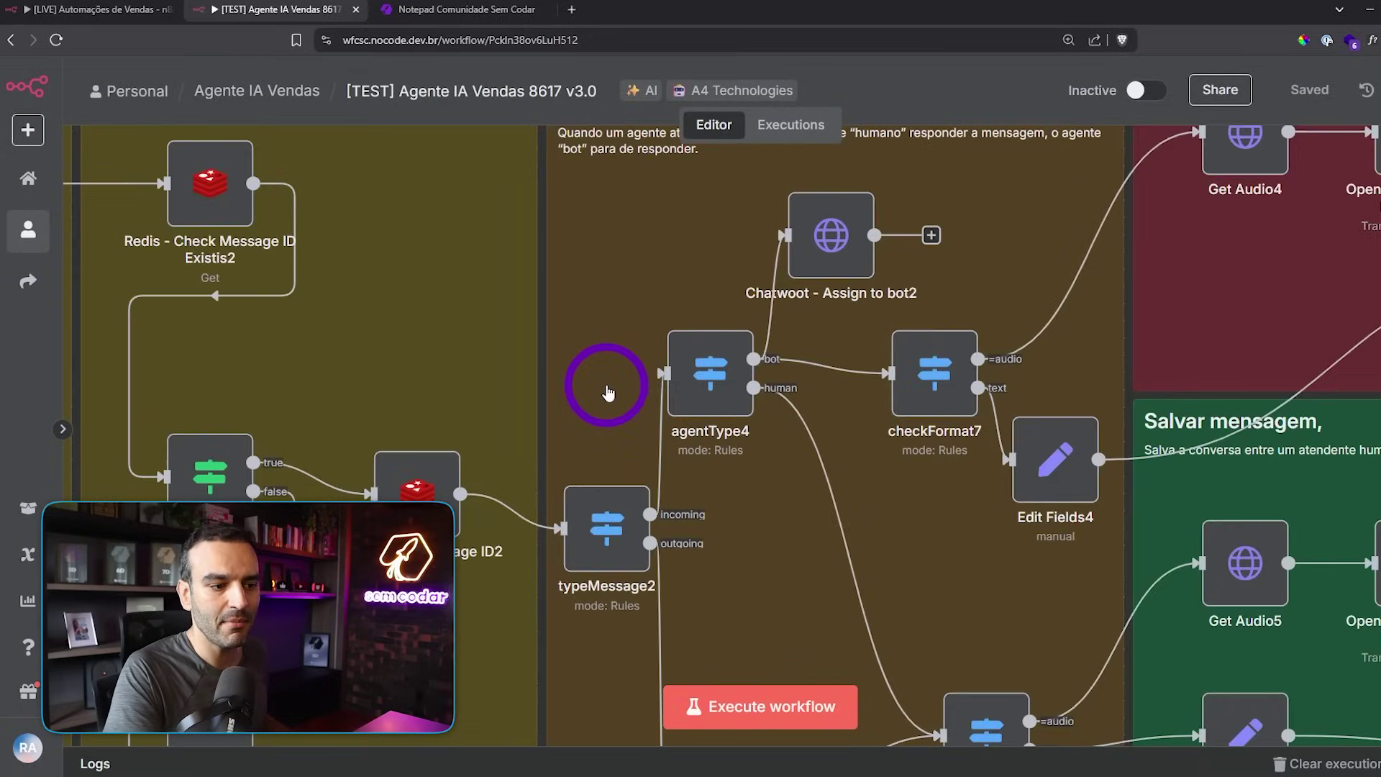
left_click_drag(608, 392, 593, 242)
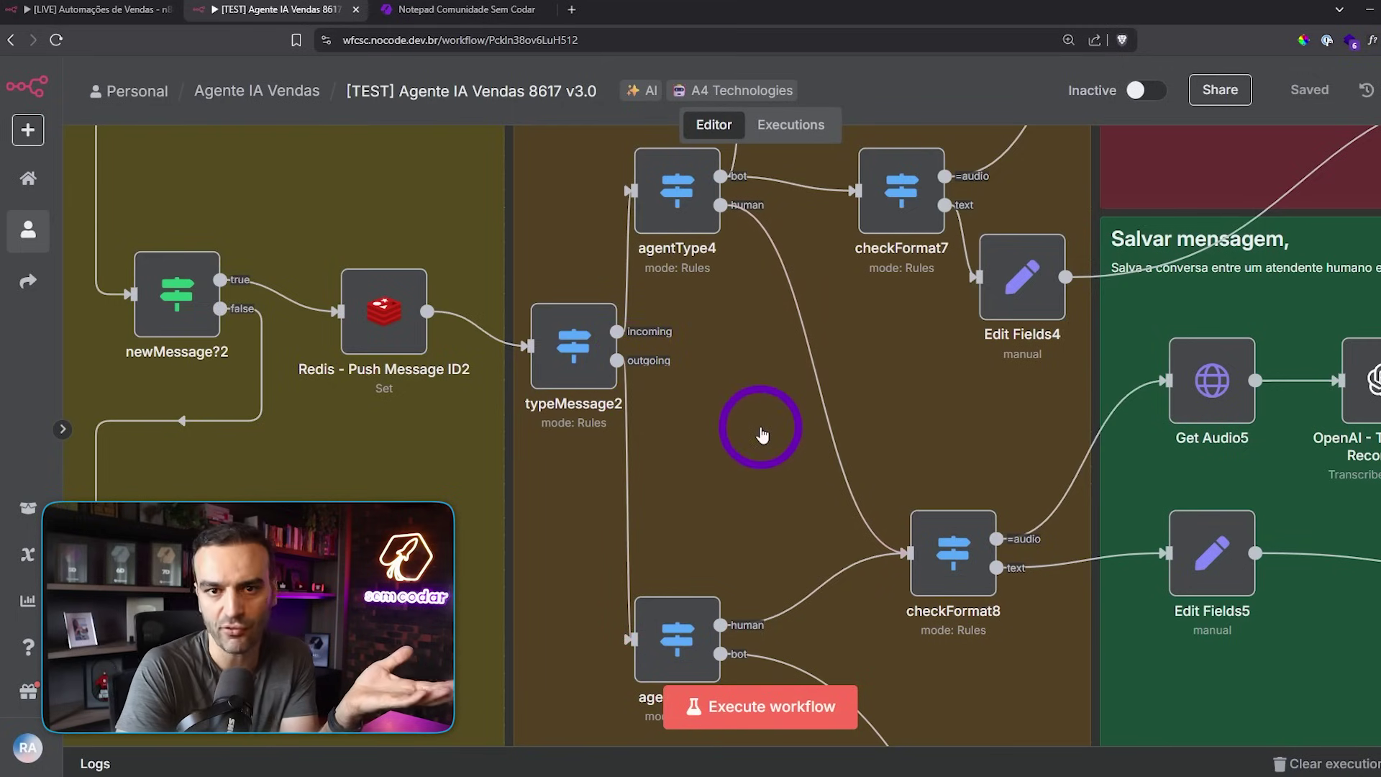
scroll(704, 395, "down", 1)
scroll(704, 395, "down", 2)
scroll(703, 321, "down", 1, "ctrl")
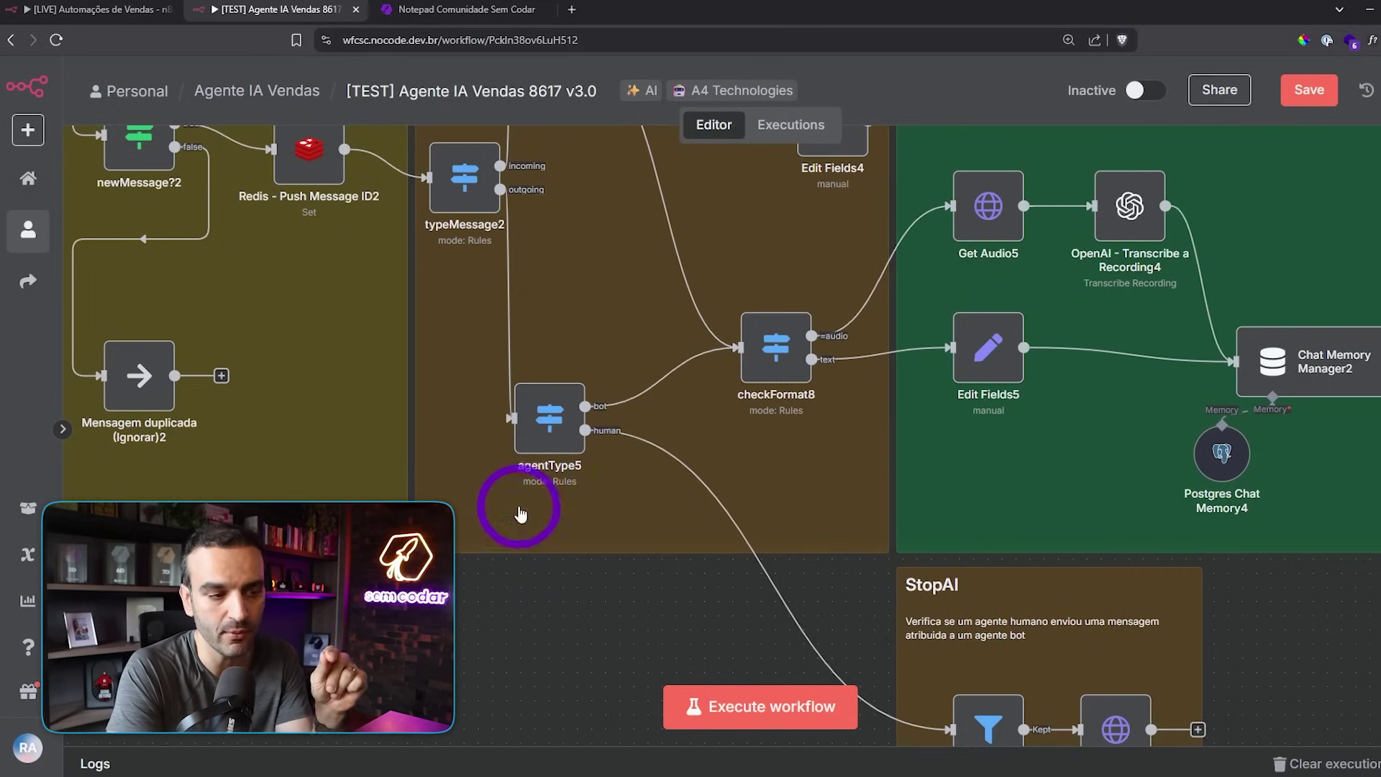
left_click_drag(554, 636, 534, 566)
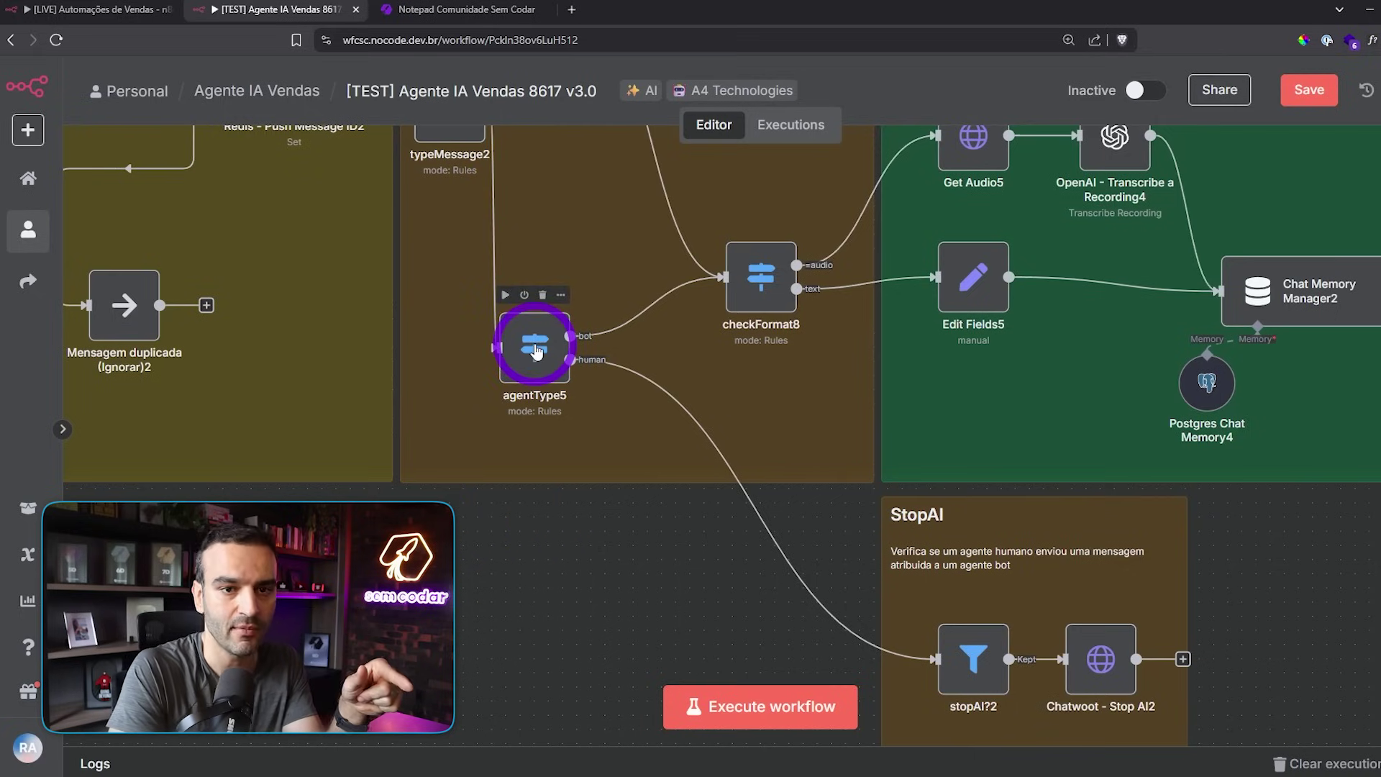
left_click_drag(610, 622, 425, 395)
scroll(851, 348, "up", 3)
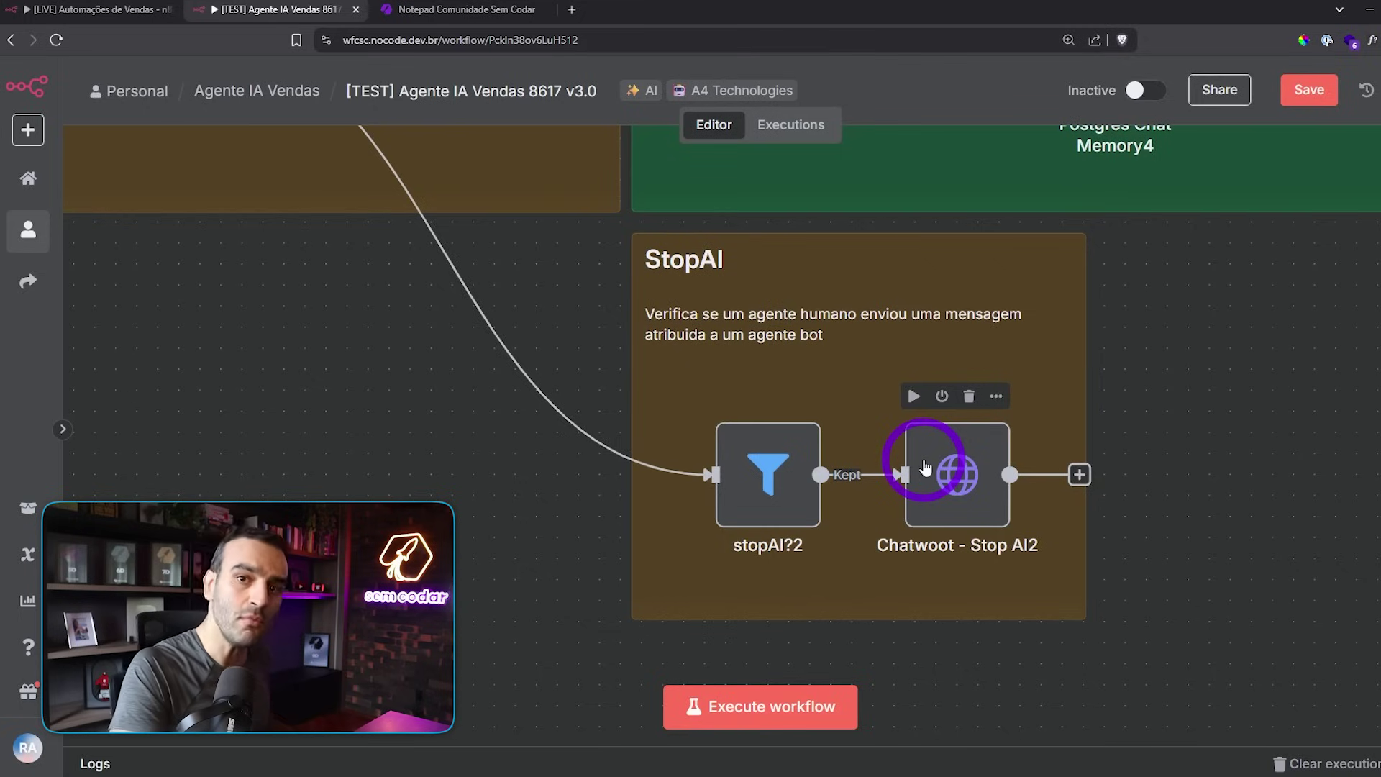
scroll(926, 467, "down", 3)
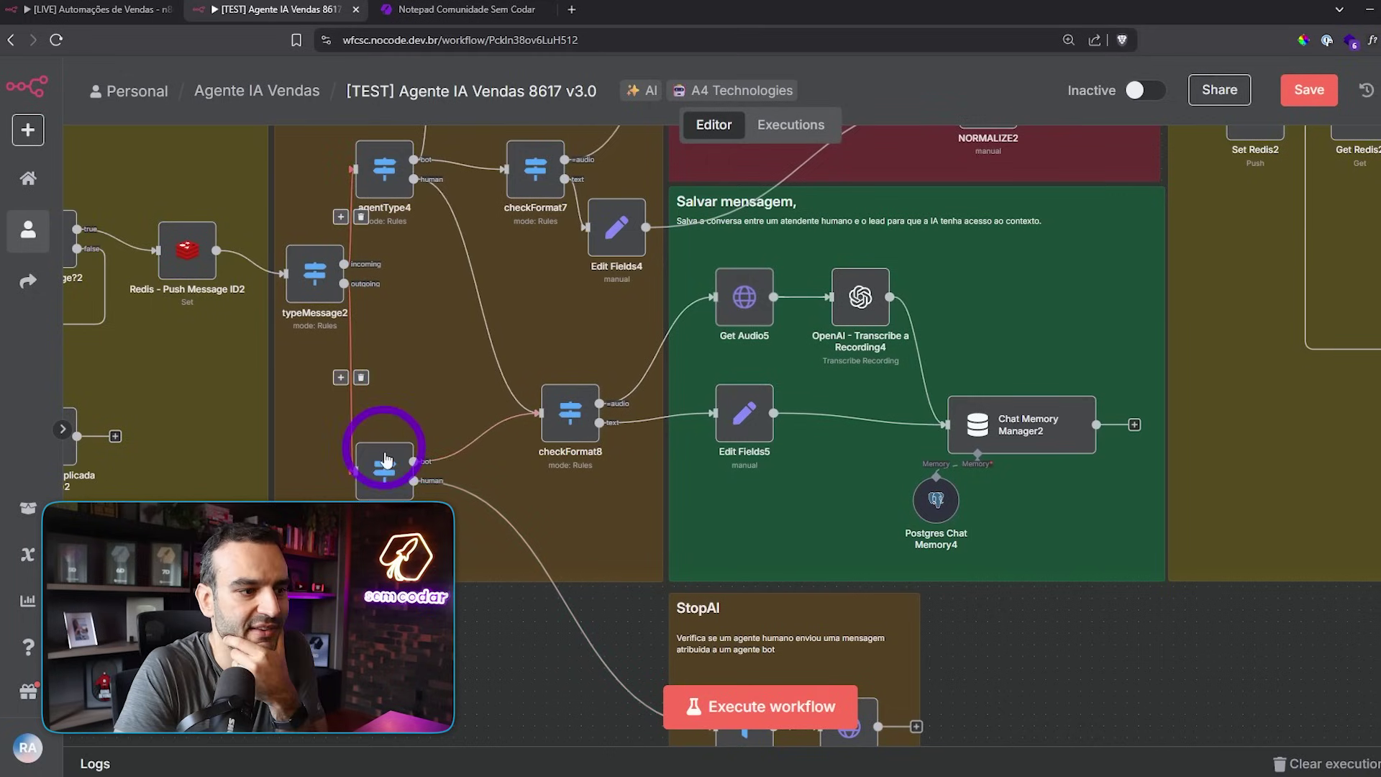
mouse_move(403, 479)
scroll(1151, 629, "up", 3)
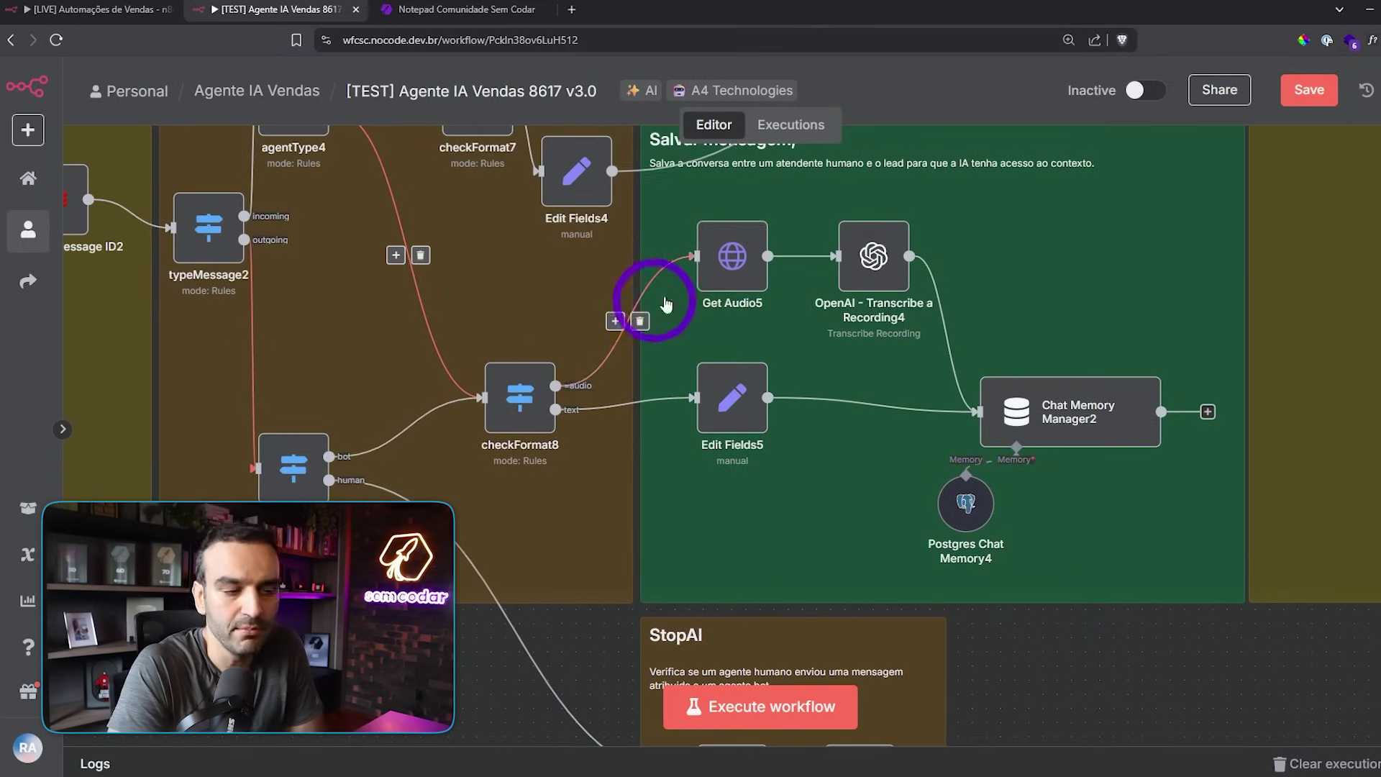
scroll(1134, 673, "down", 2)
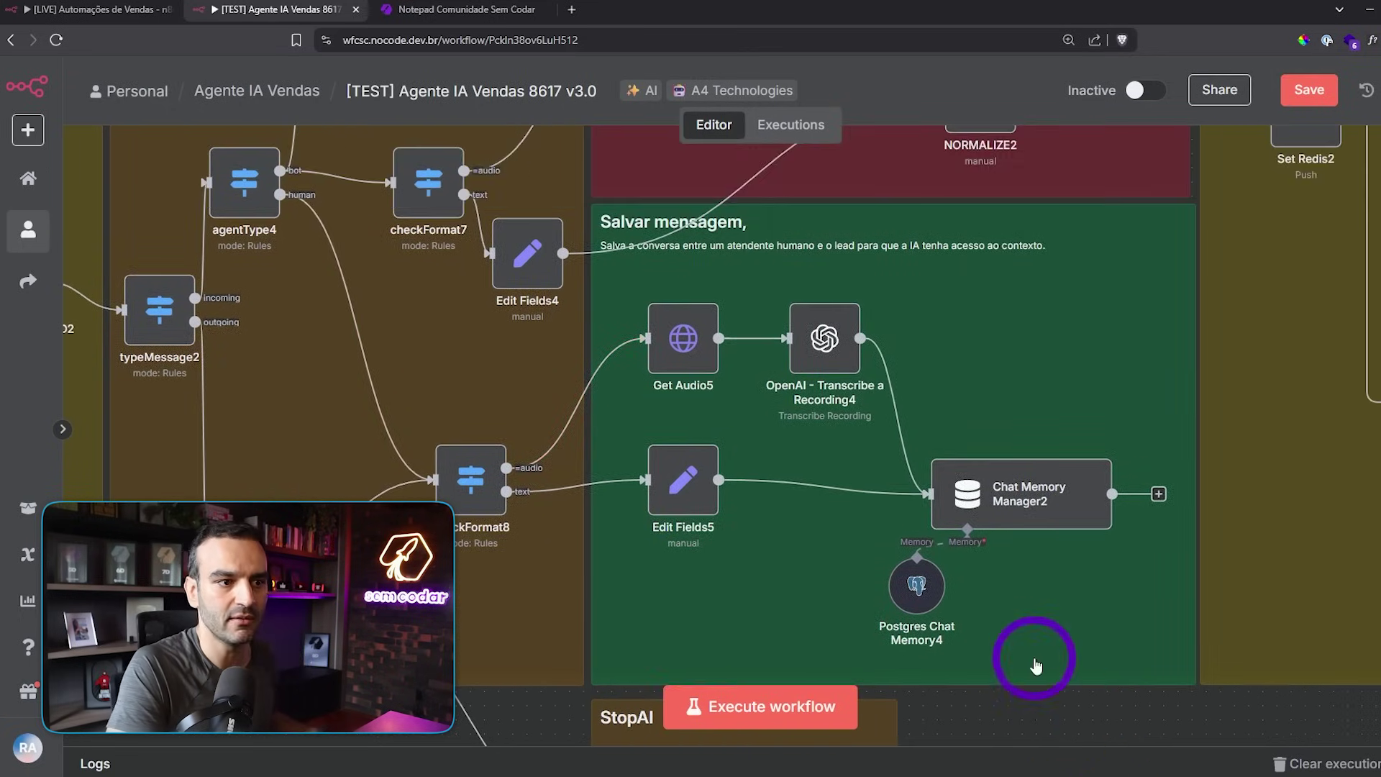
scroll(1036, 656, "down", 3)
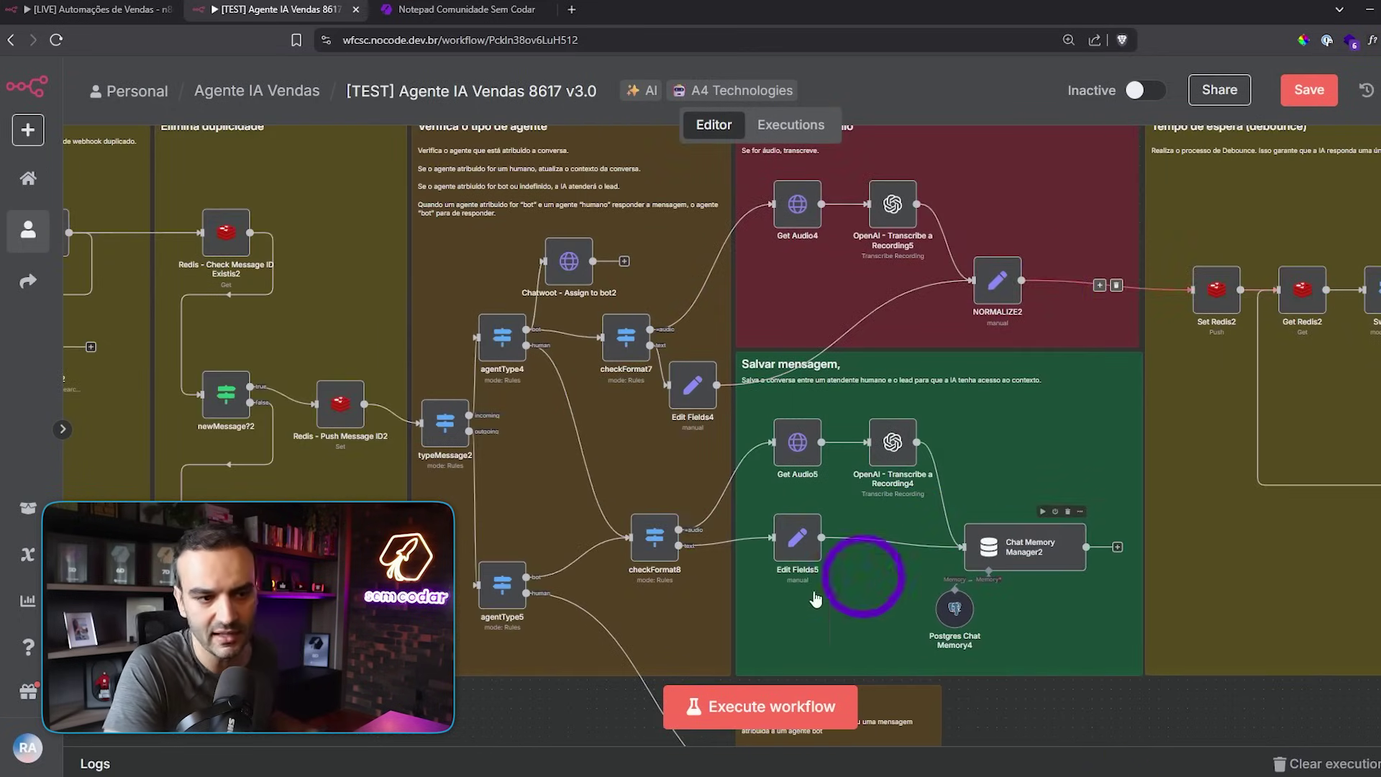
scroll(765, 586, "up", 2)
scroll(899, 541, "up", 1)
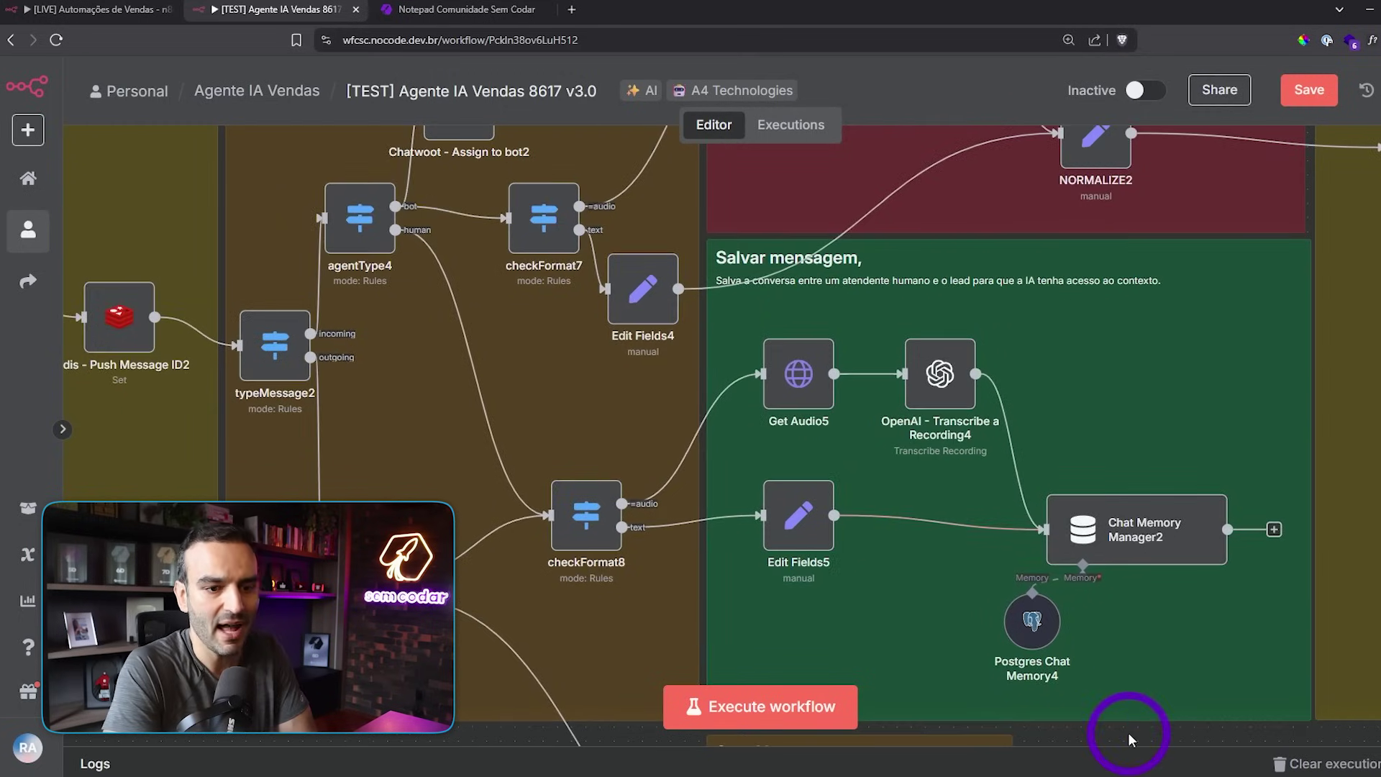
scroll(1129, 741, "down", 3)
scroll(1044, 576, "right", 3)
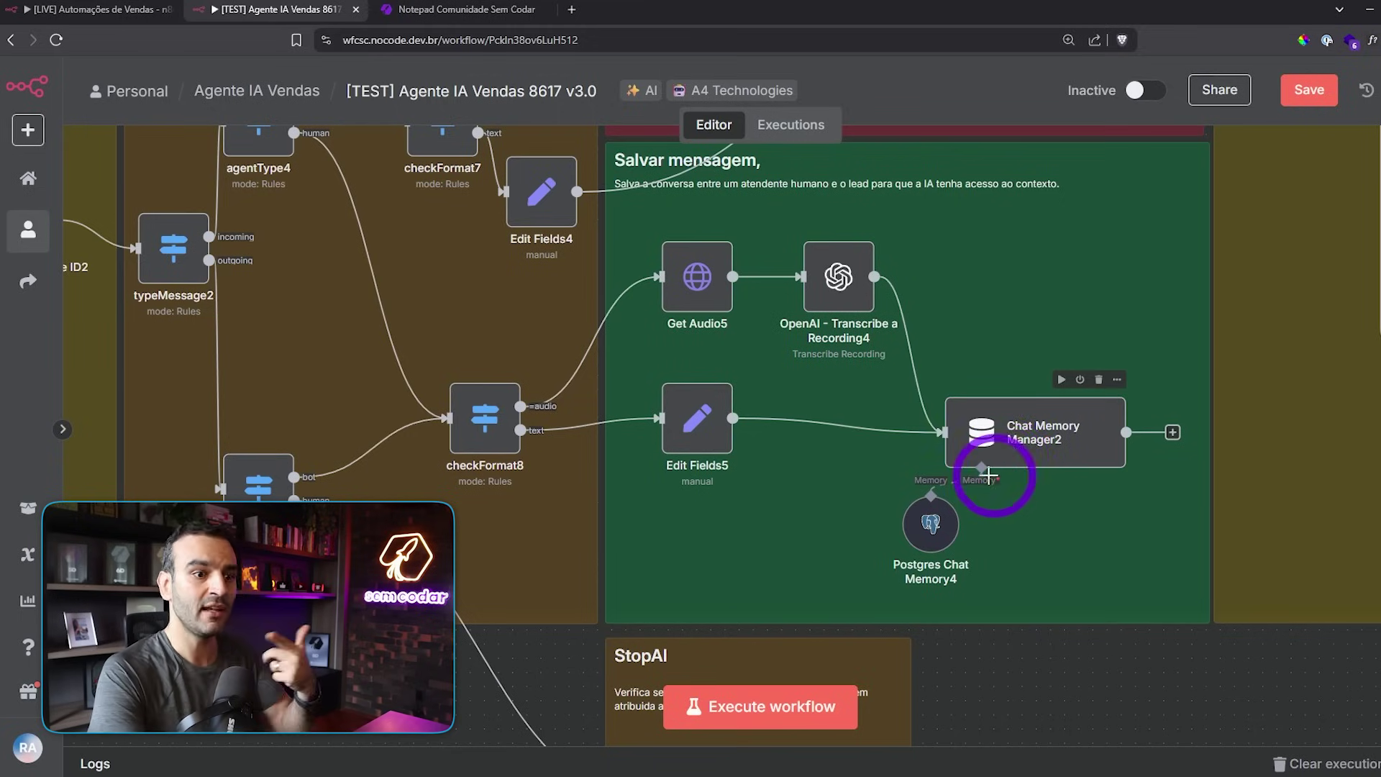
scroll(1067, 674, "down", 5)
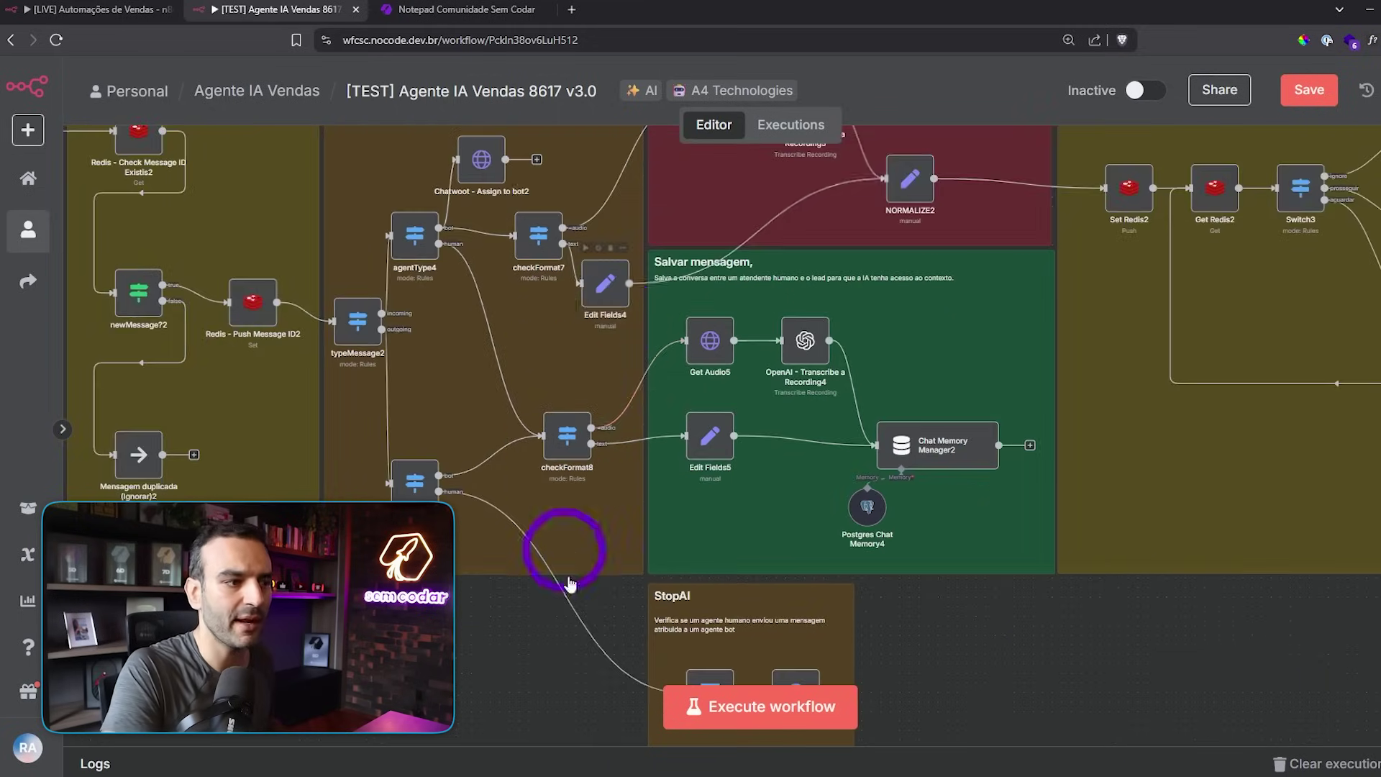
scroll(449, 290, "up", 2)
scroll(449, 291, "up", 2)
scroll(394, 345, "down", 3)
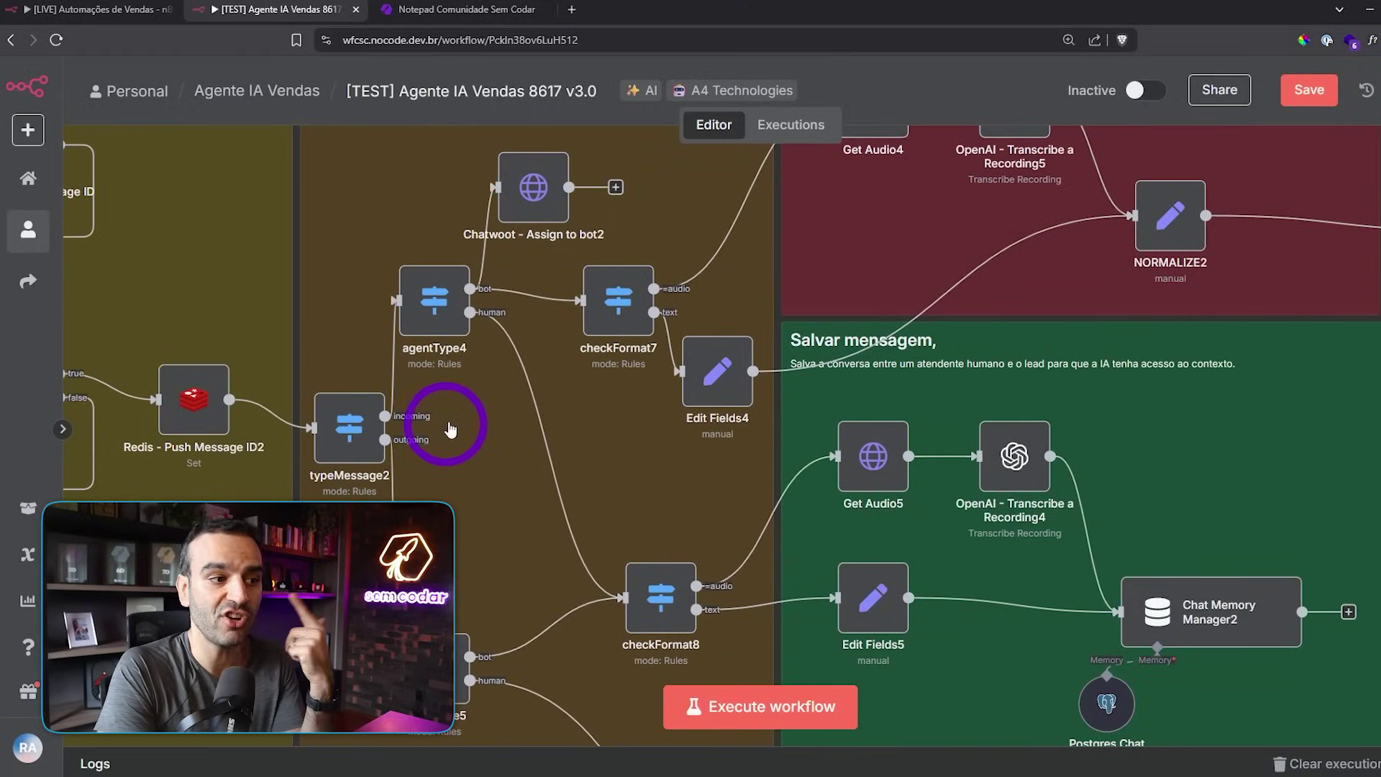
left_click_drag(524, 404, 498, 415)
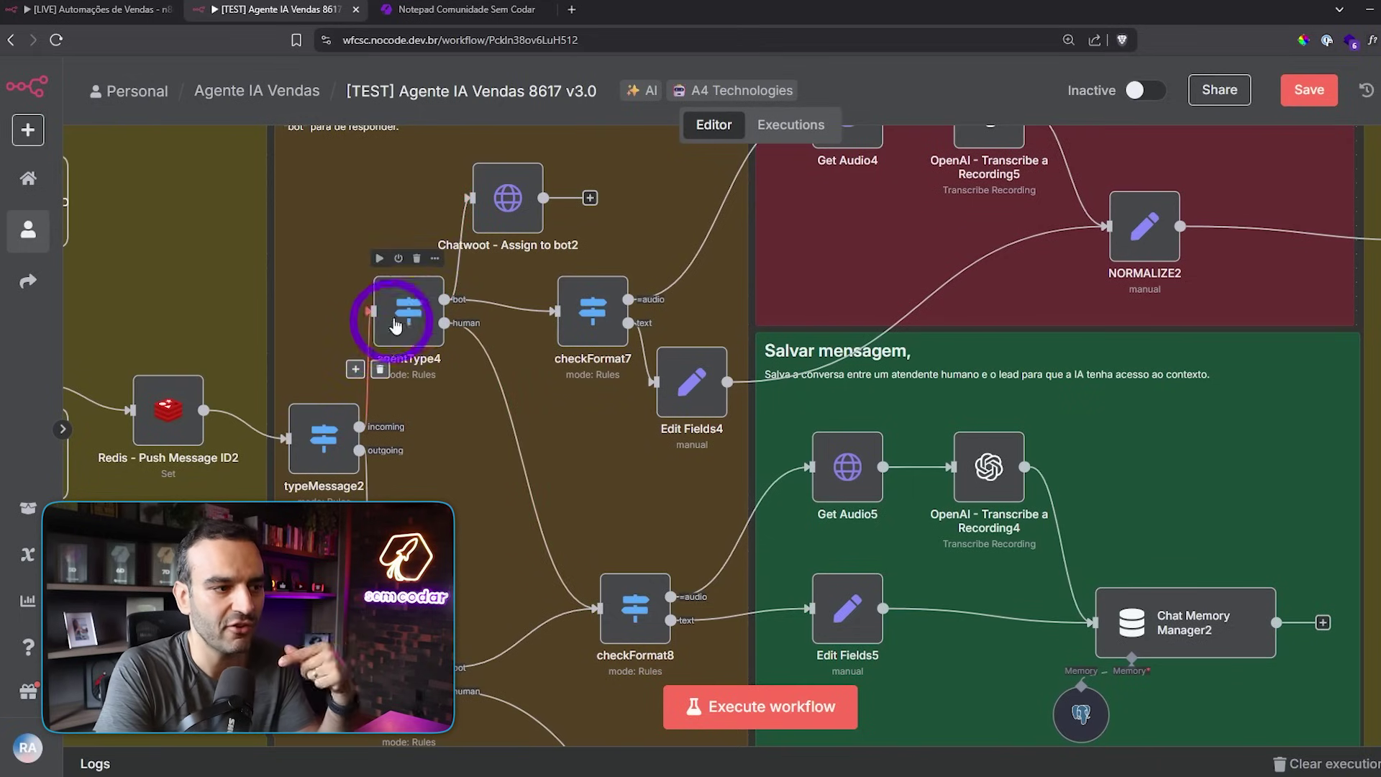
scroll(403, 320, "up", 2)
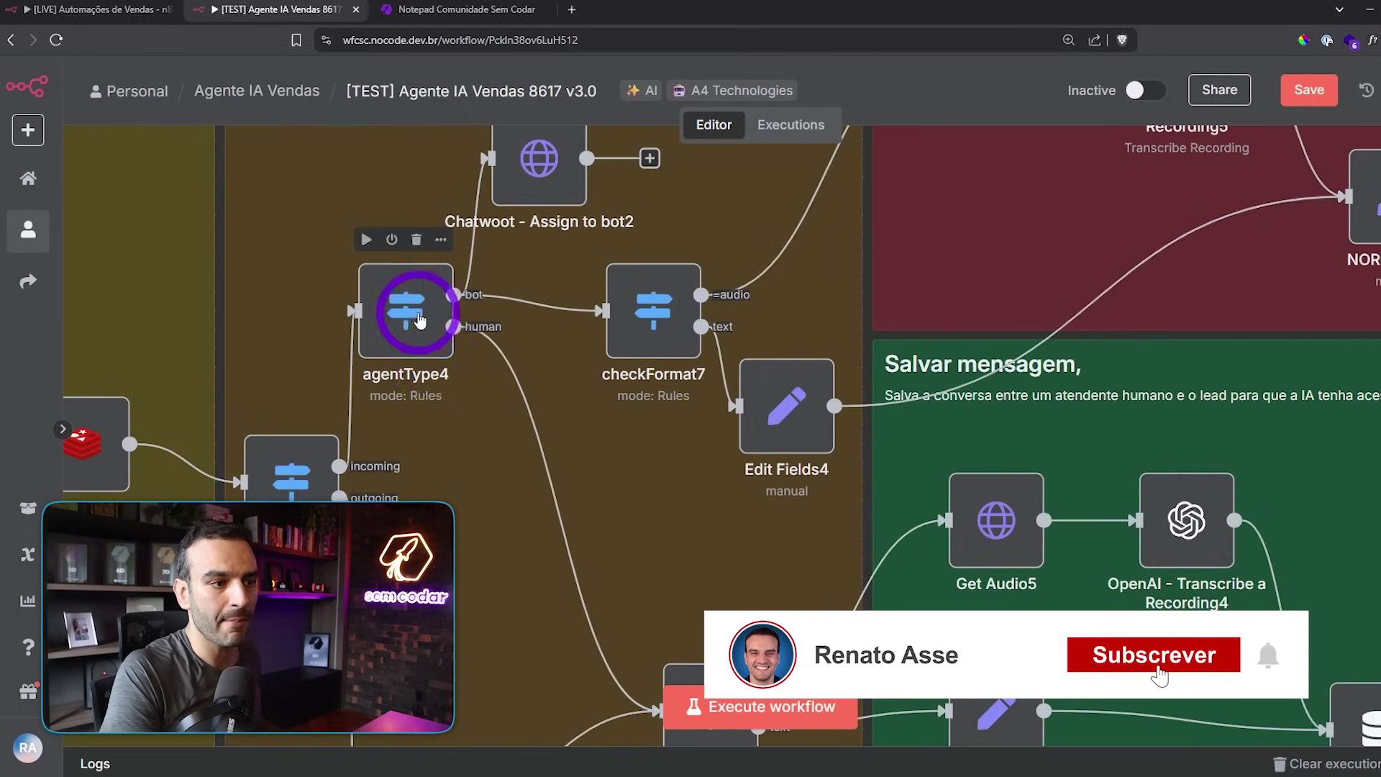
- Browse the Chatwoot conversation's assignable agents, keep AI Vendas assigned, and return to the v3.0 workflow
left_click_drag(478, 447, 549, 505)
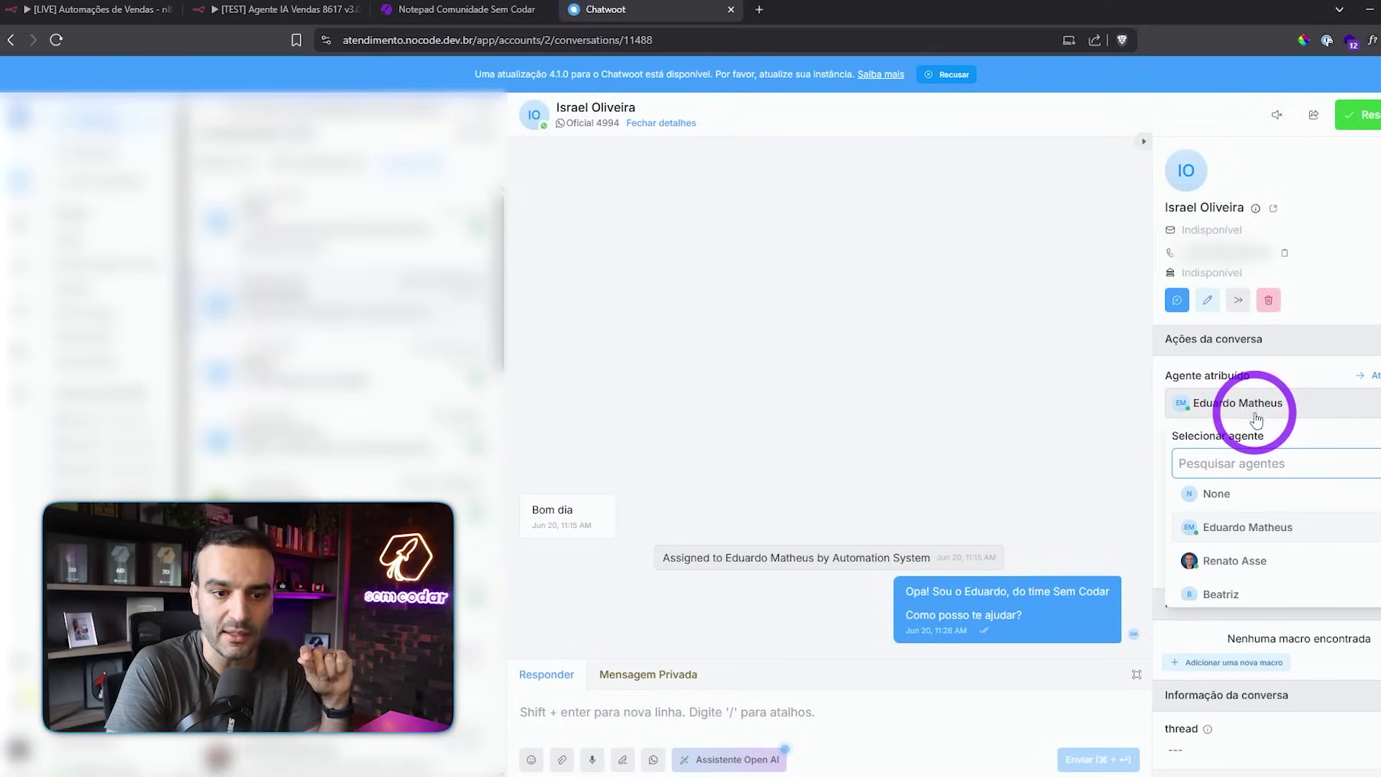
left_click(1248, 370)
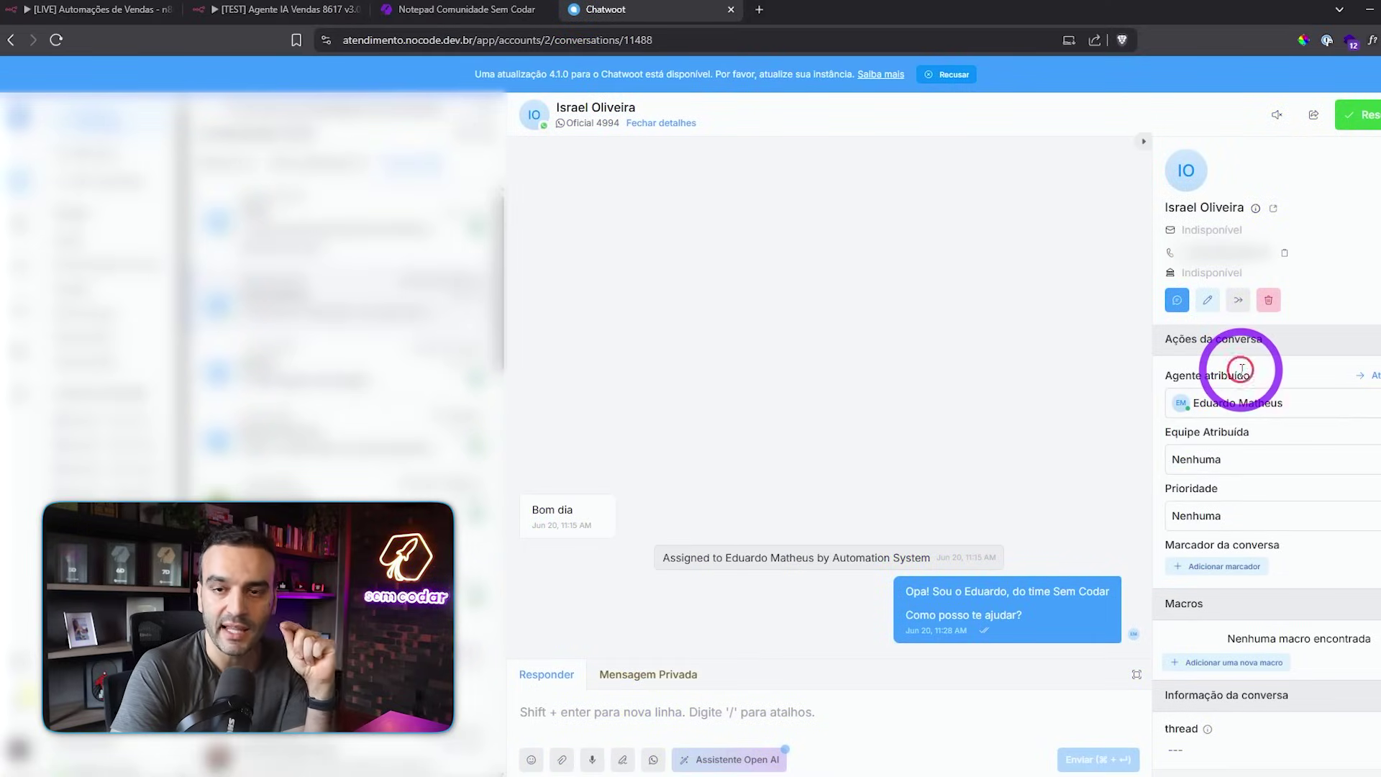
left_click(1252, 407)
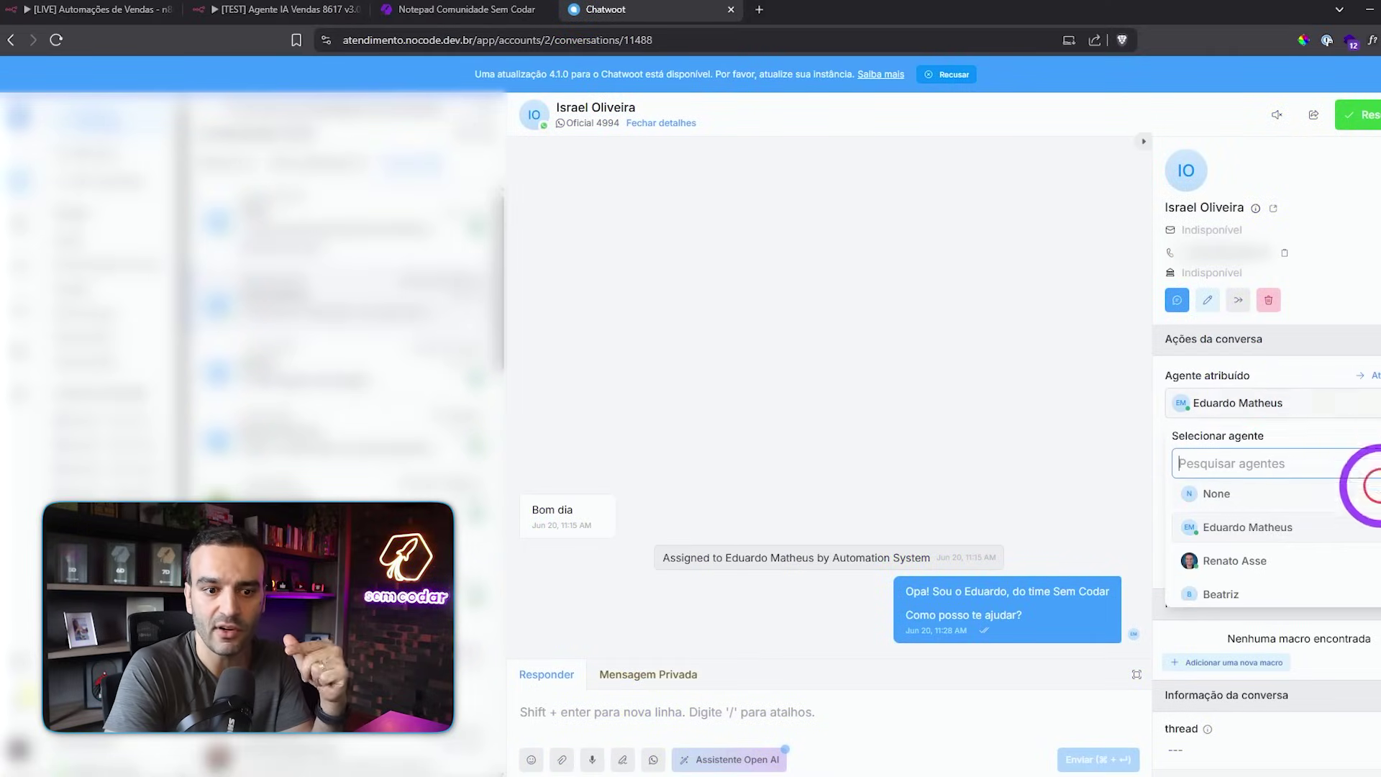
scroll(1249, 518, "down", 1)
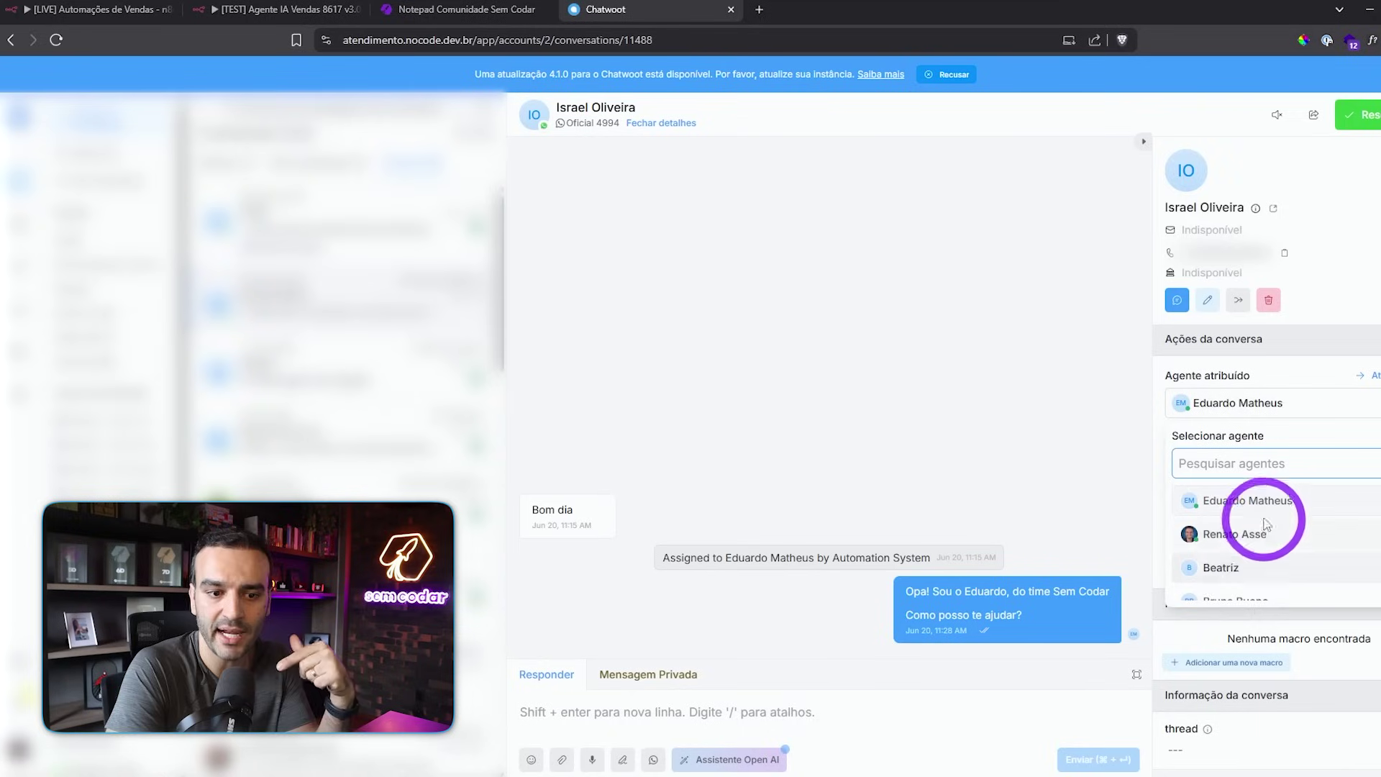
scroll(1373, 531, "down", 5)
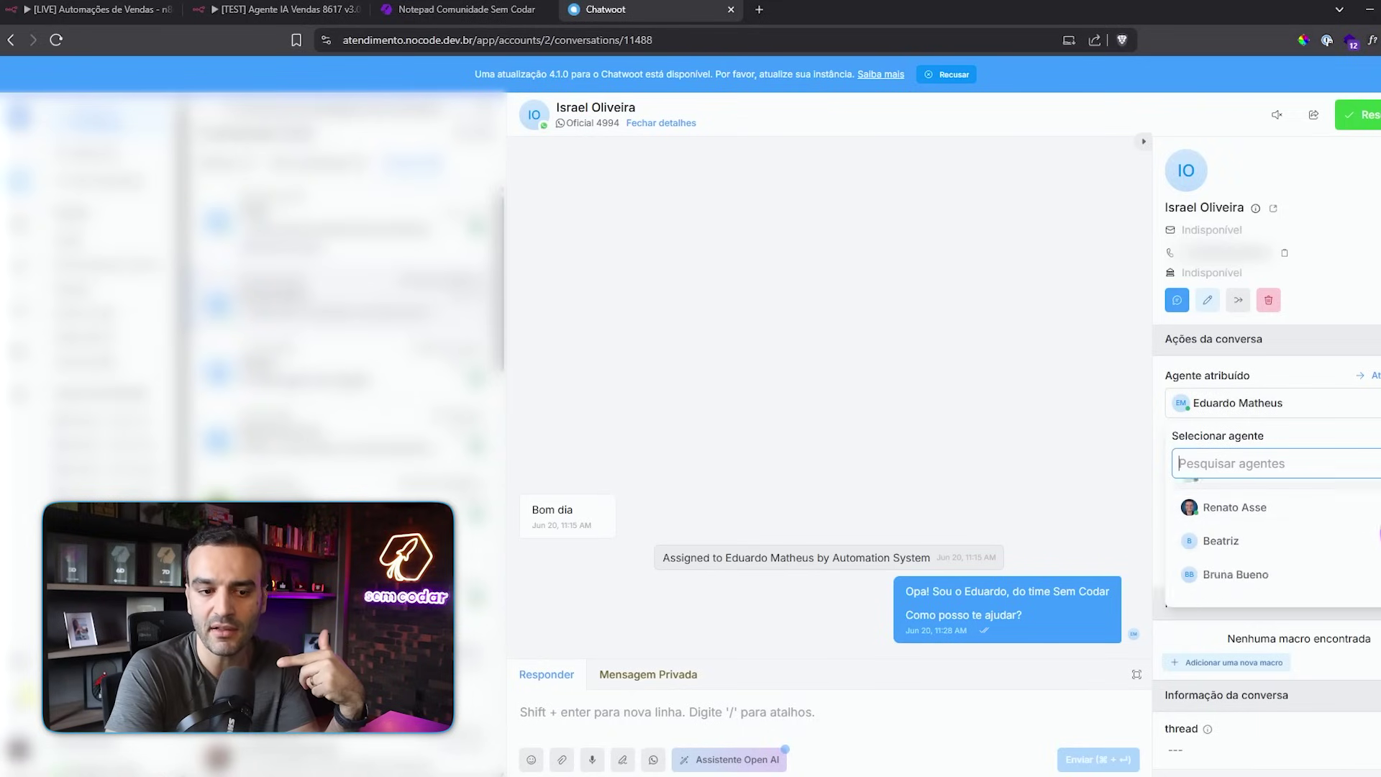
scroll(1373, 518, "up", 5)
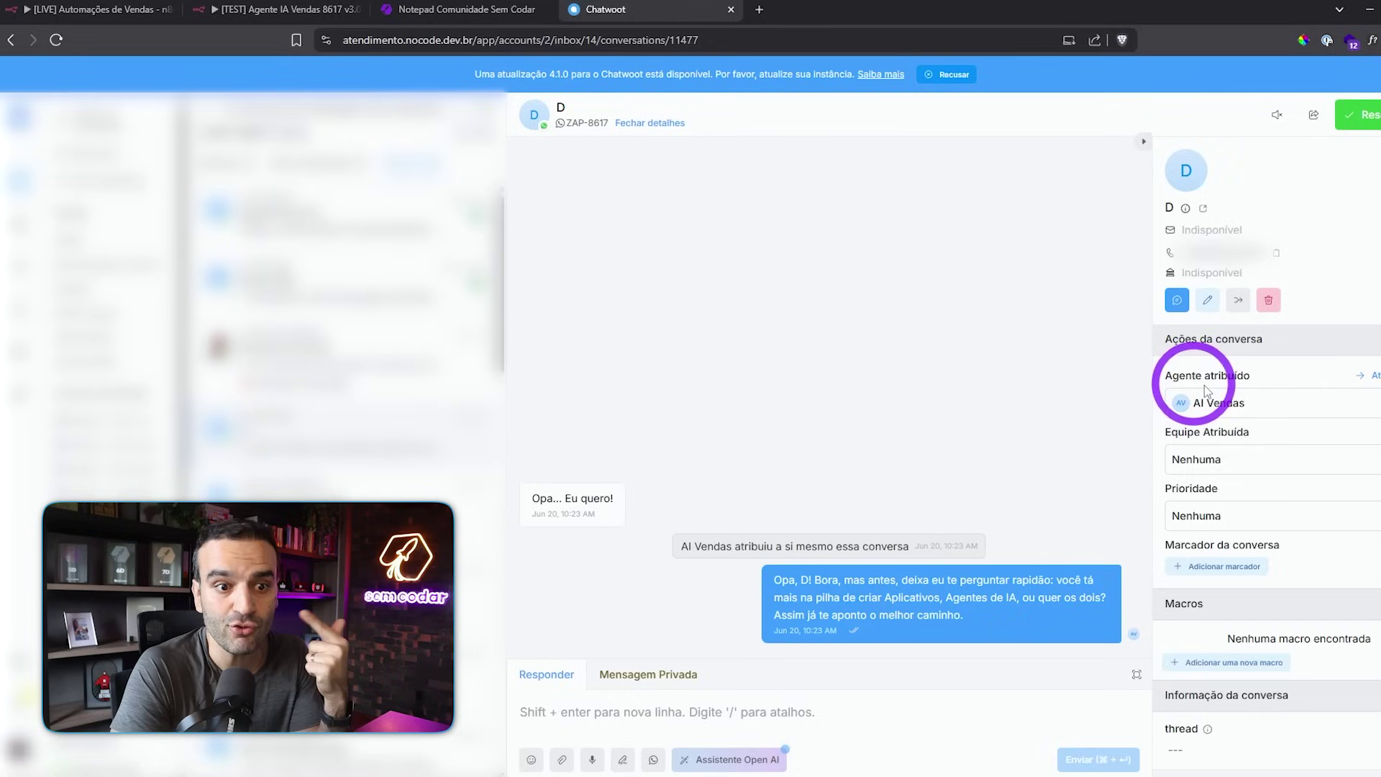
left_click(1247, 408)
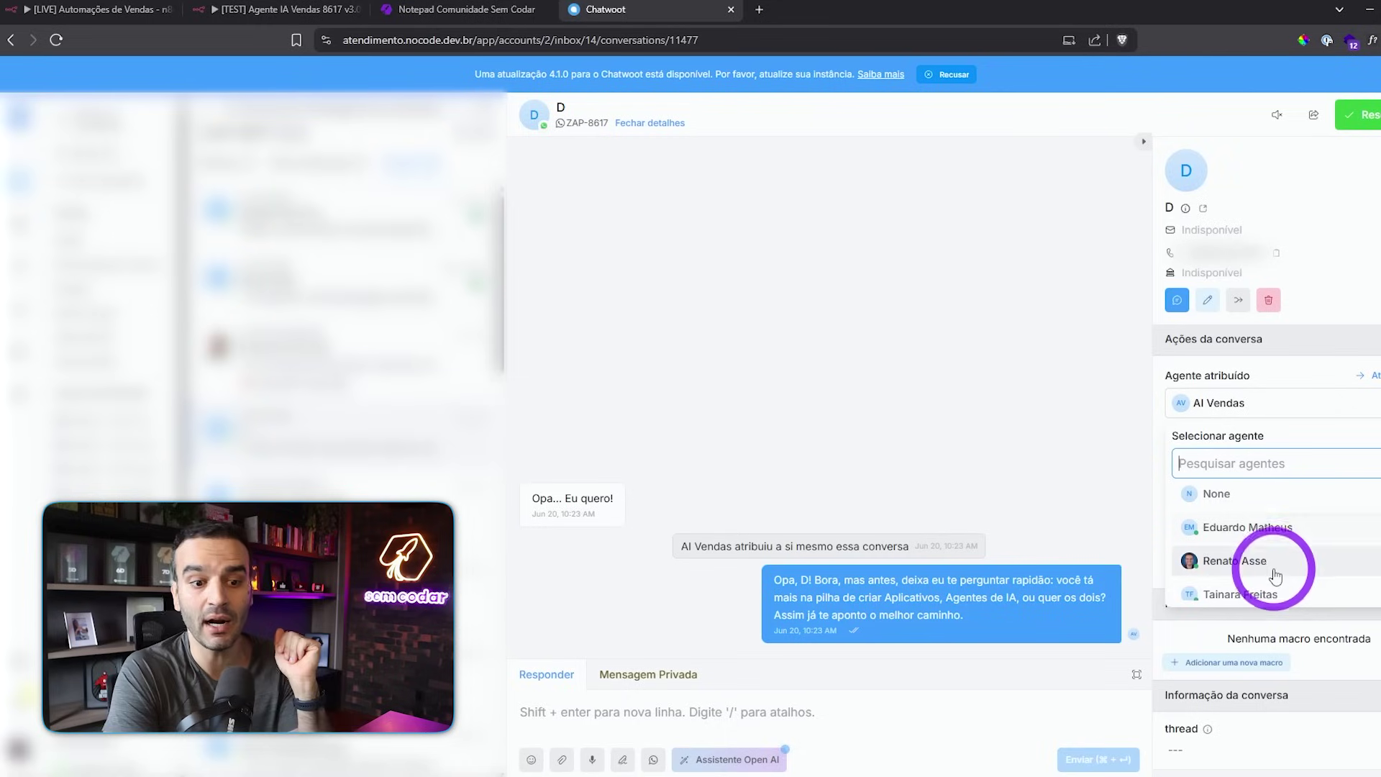
scroll(1228, 528, "down", 3)
left_click(1228, 524)
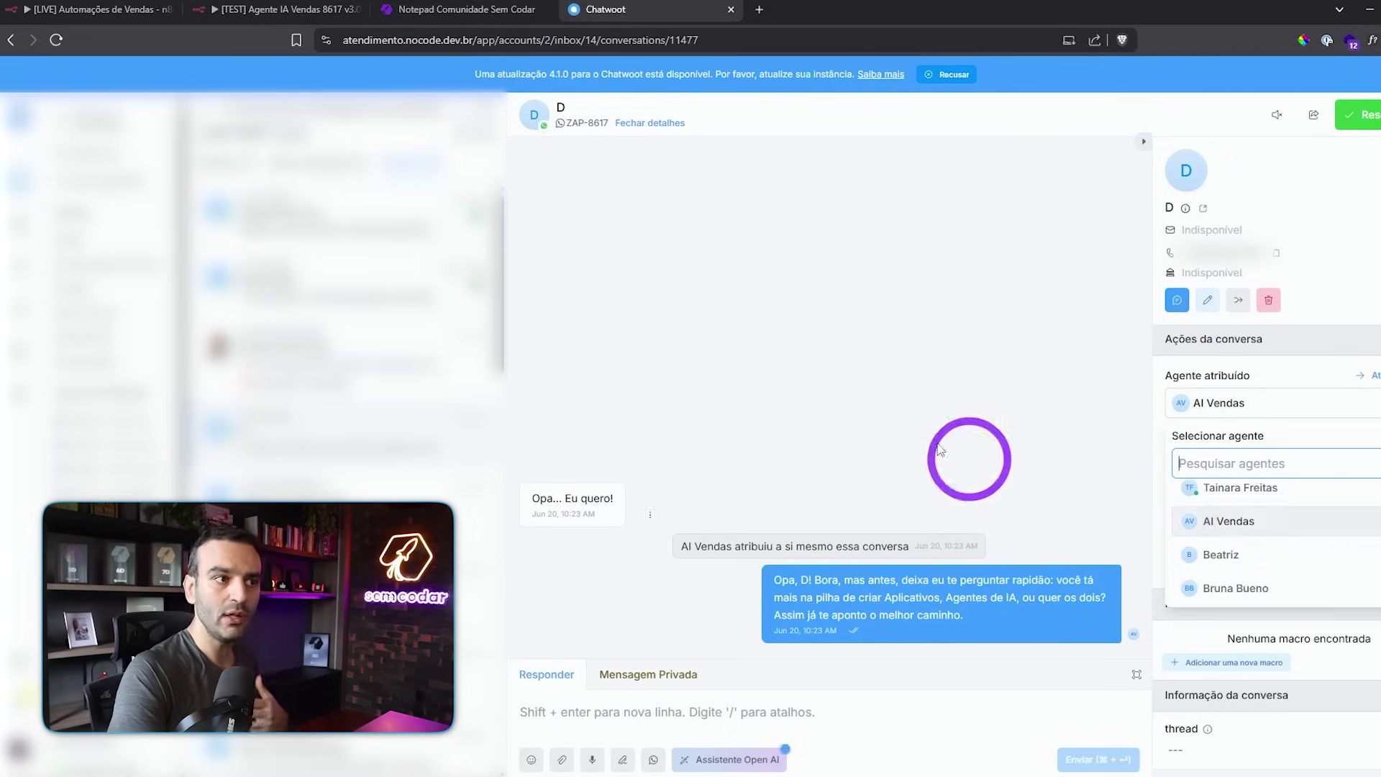
left_click(277, 9)
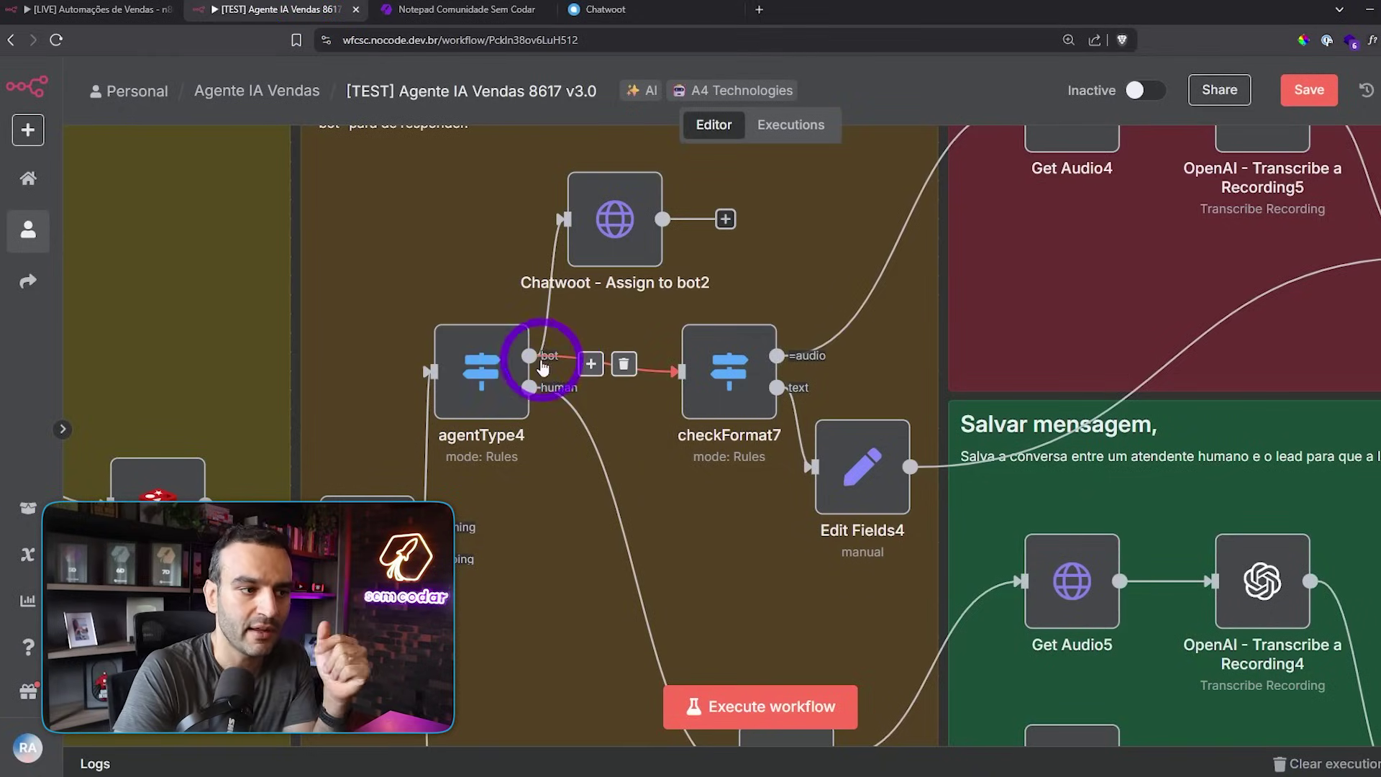
left_click(606, 10)
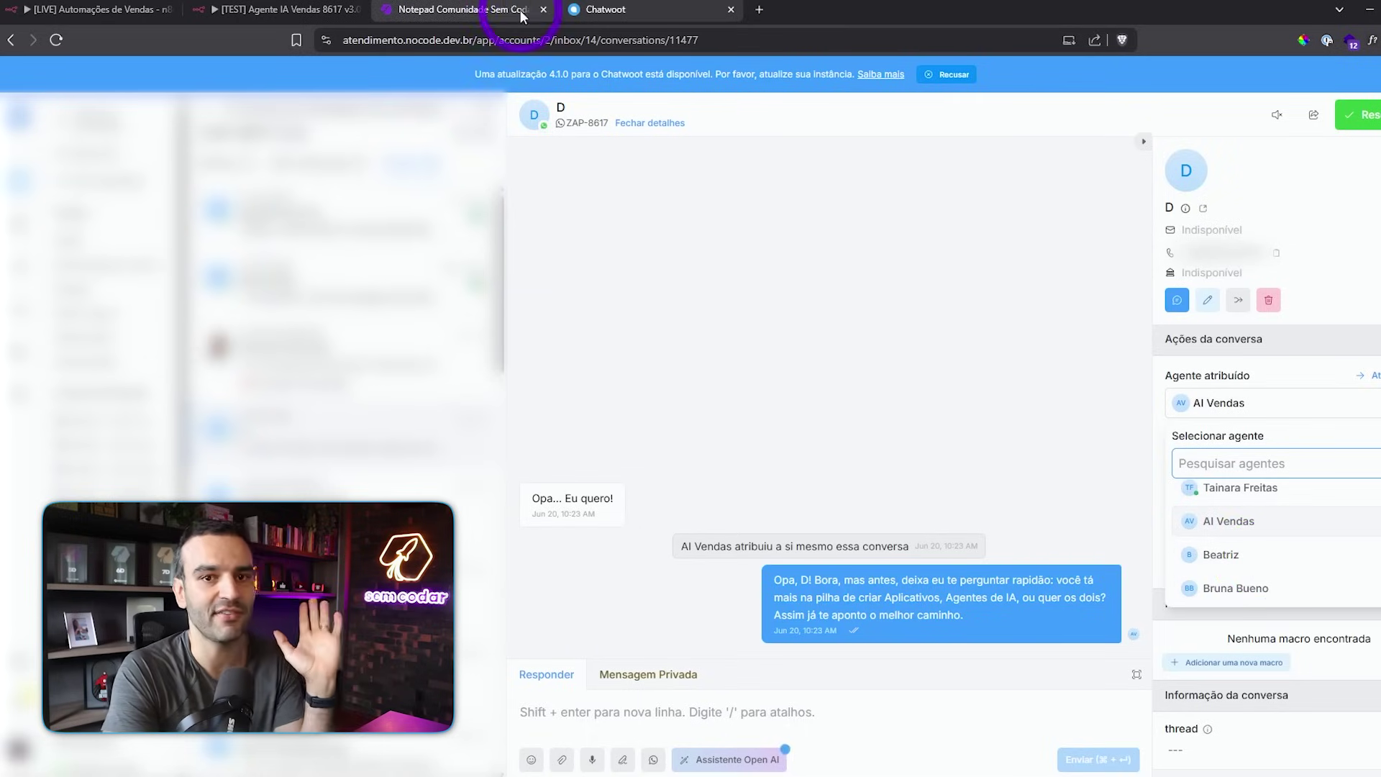
left_click(288, 9)
scroll(648, 446, "down", 1)
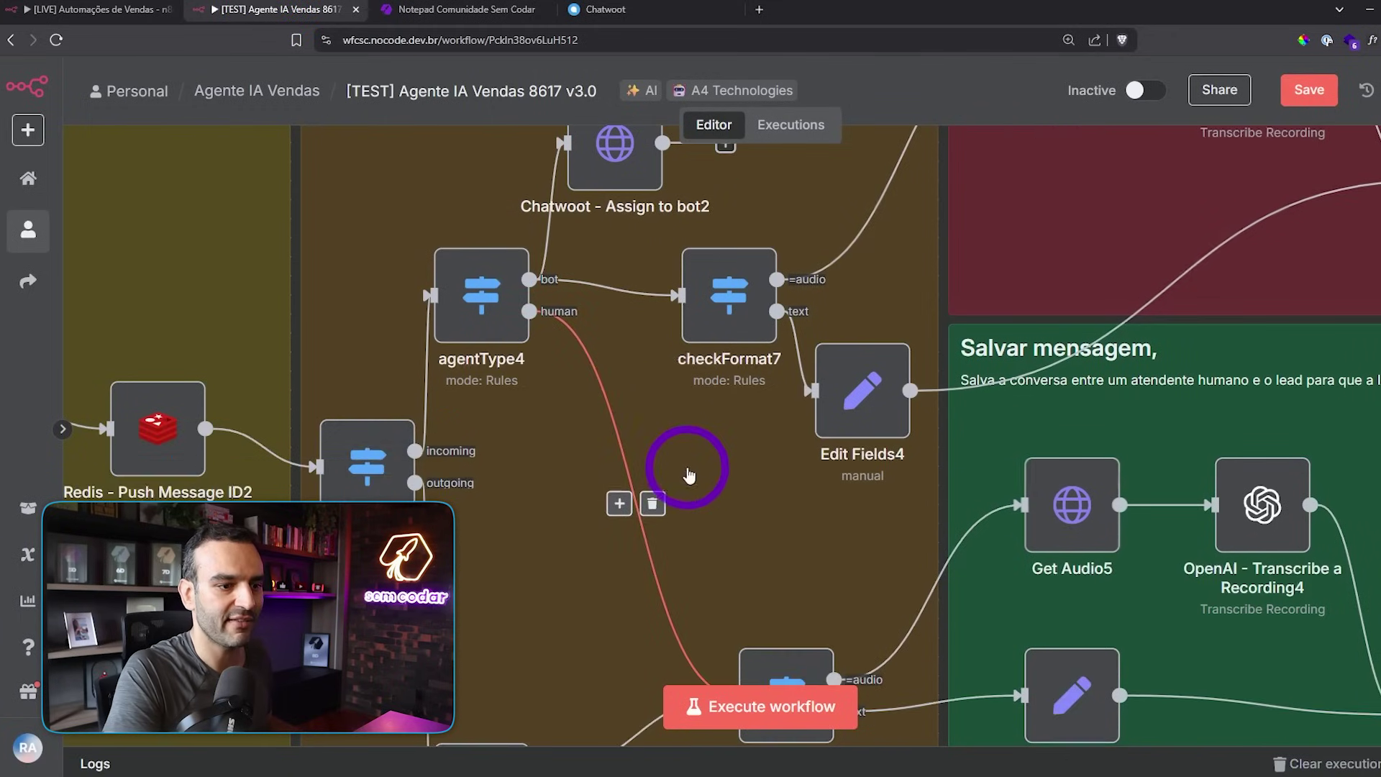
left_click_drag(689, 475, 367, 248)
scroll(529, 309, "down", 4)
scroll(534, 295, "up", 3)
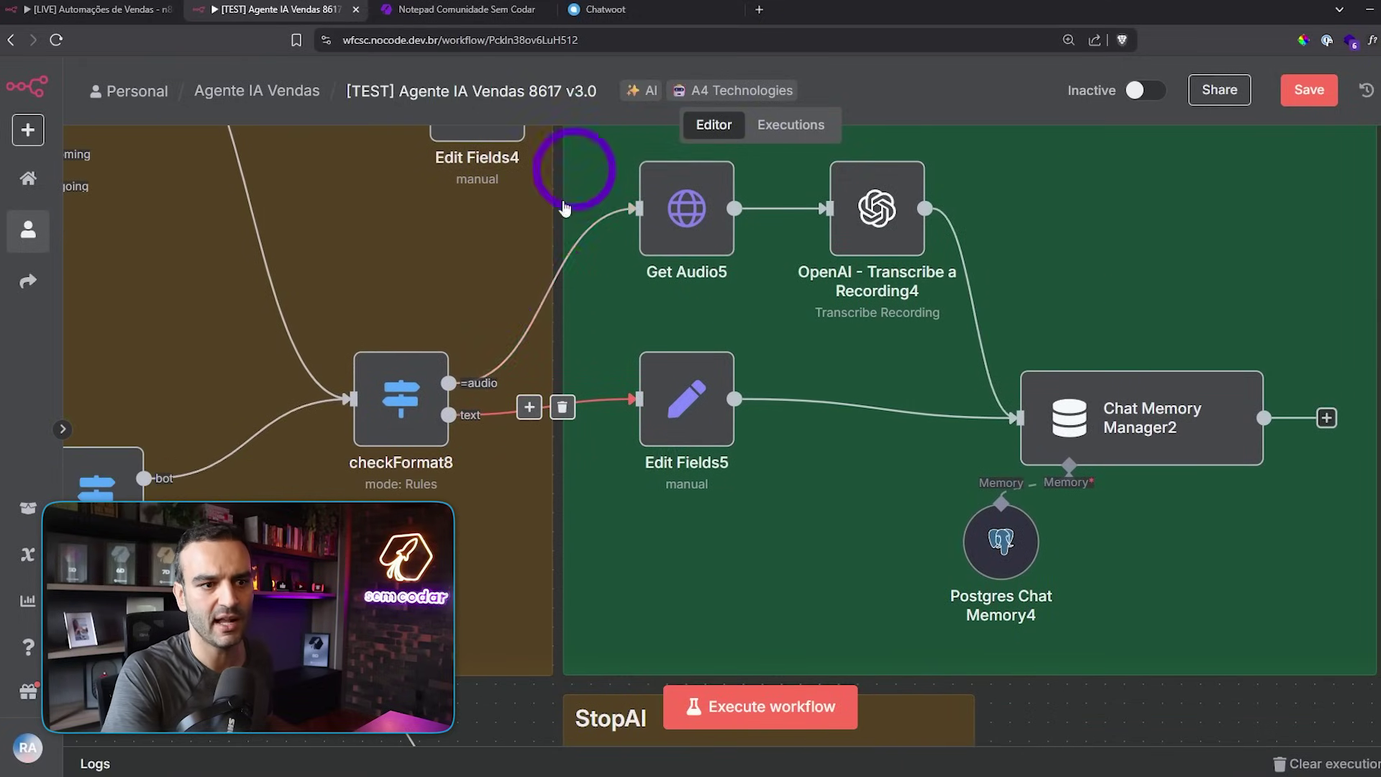
scroll(676, 238, "down", 3)
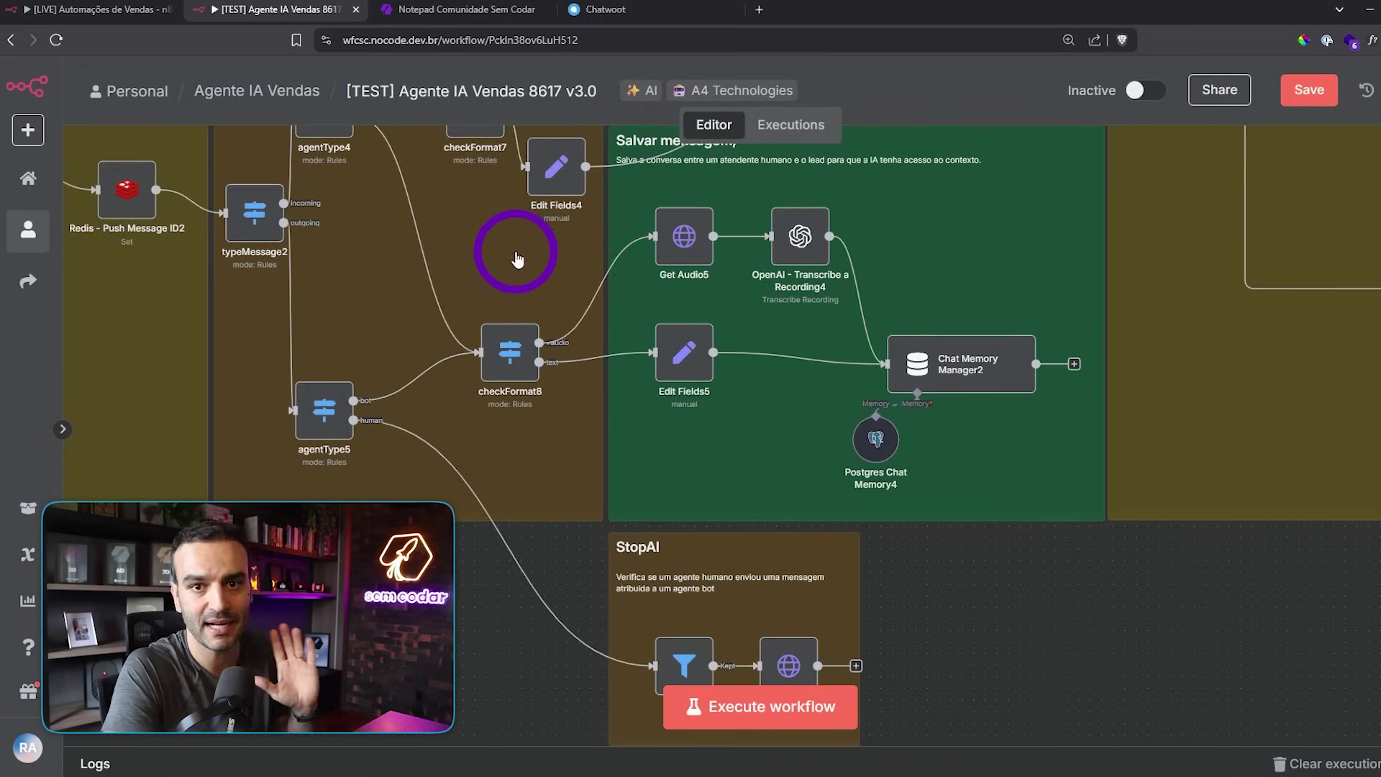
left_click_drag(523, 261, 509, 540)
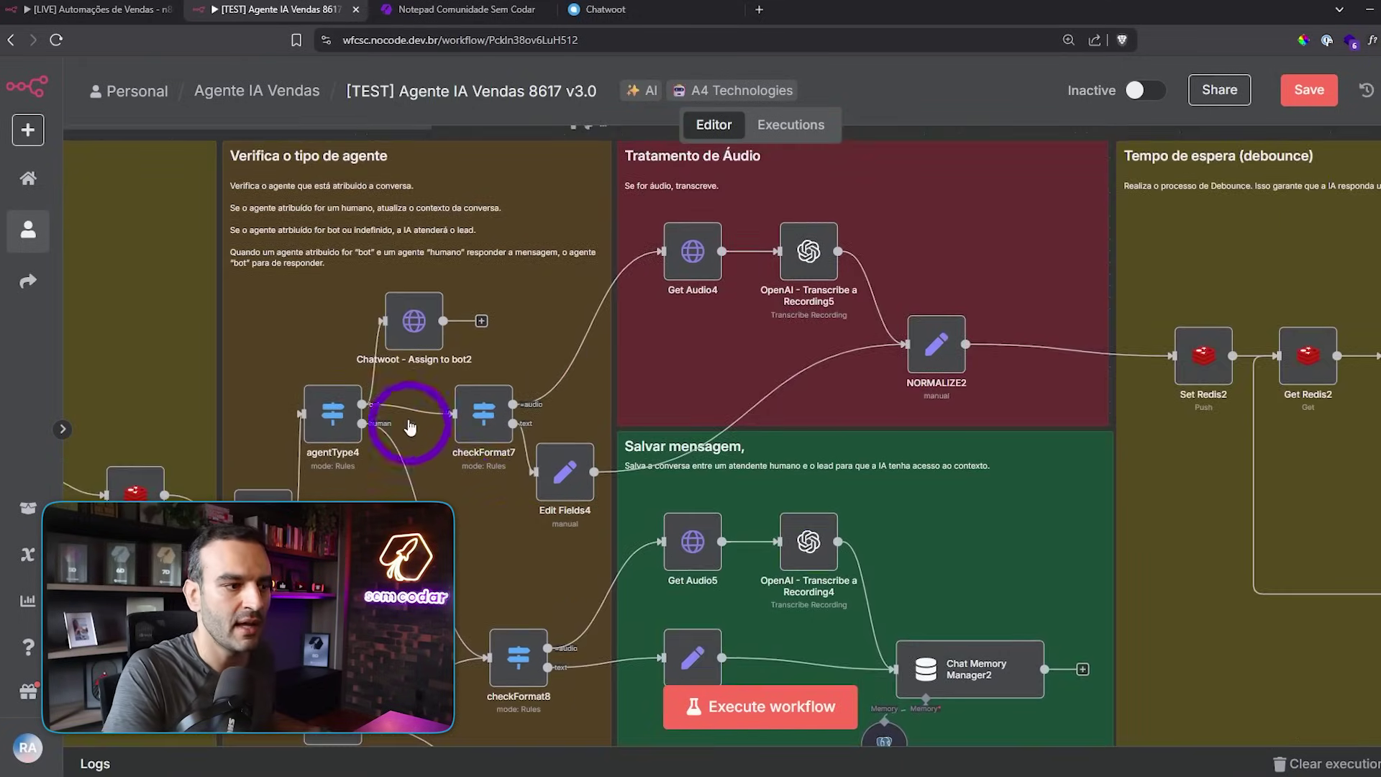
scroll(407, 406, "up", 3)
scroll(585, 317, "down", 2)
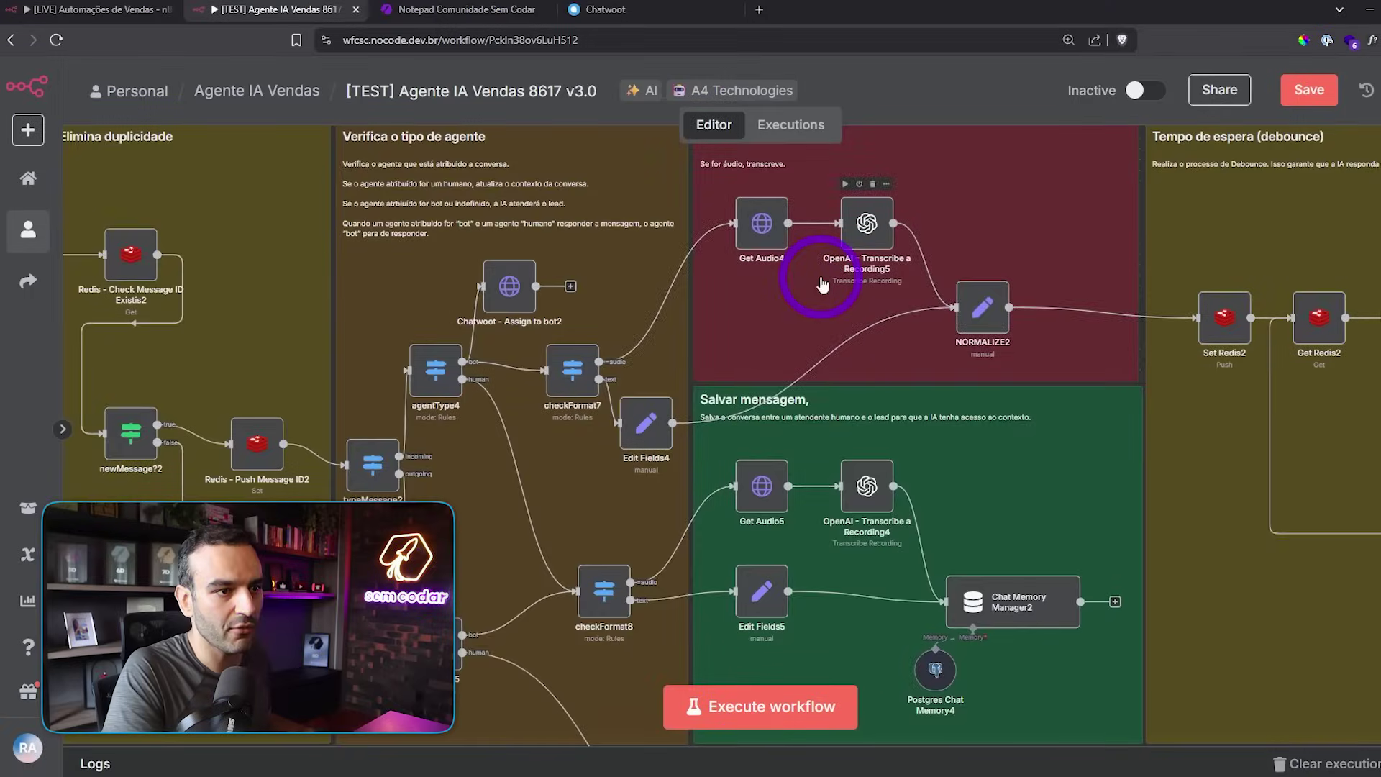
- Pan the v3.0 workflow from the audio transcription nodes to the debounce waiting group
left_click_drag(822, 284, 596, 349)
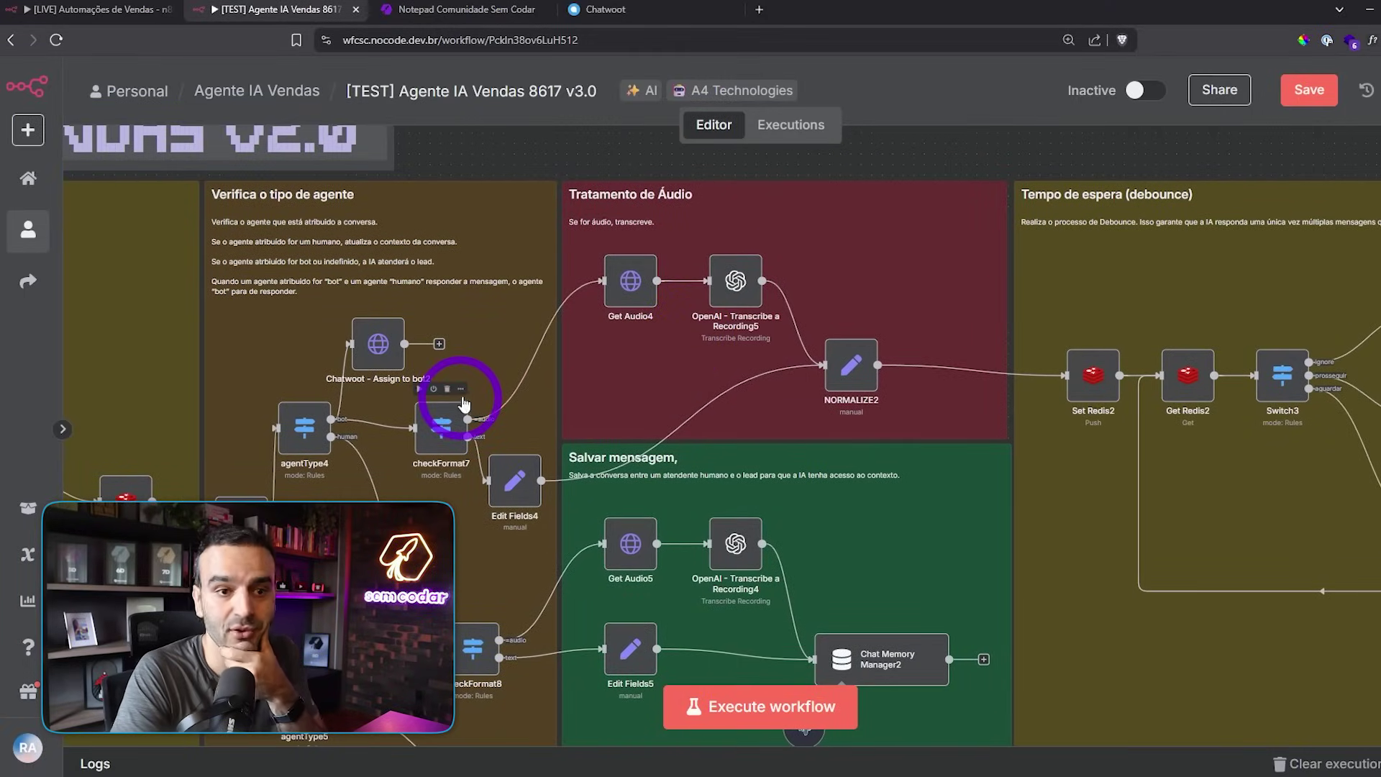
scroll(444, 441, "up", 3)
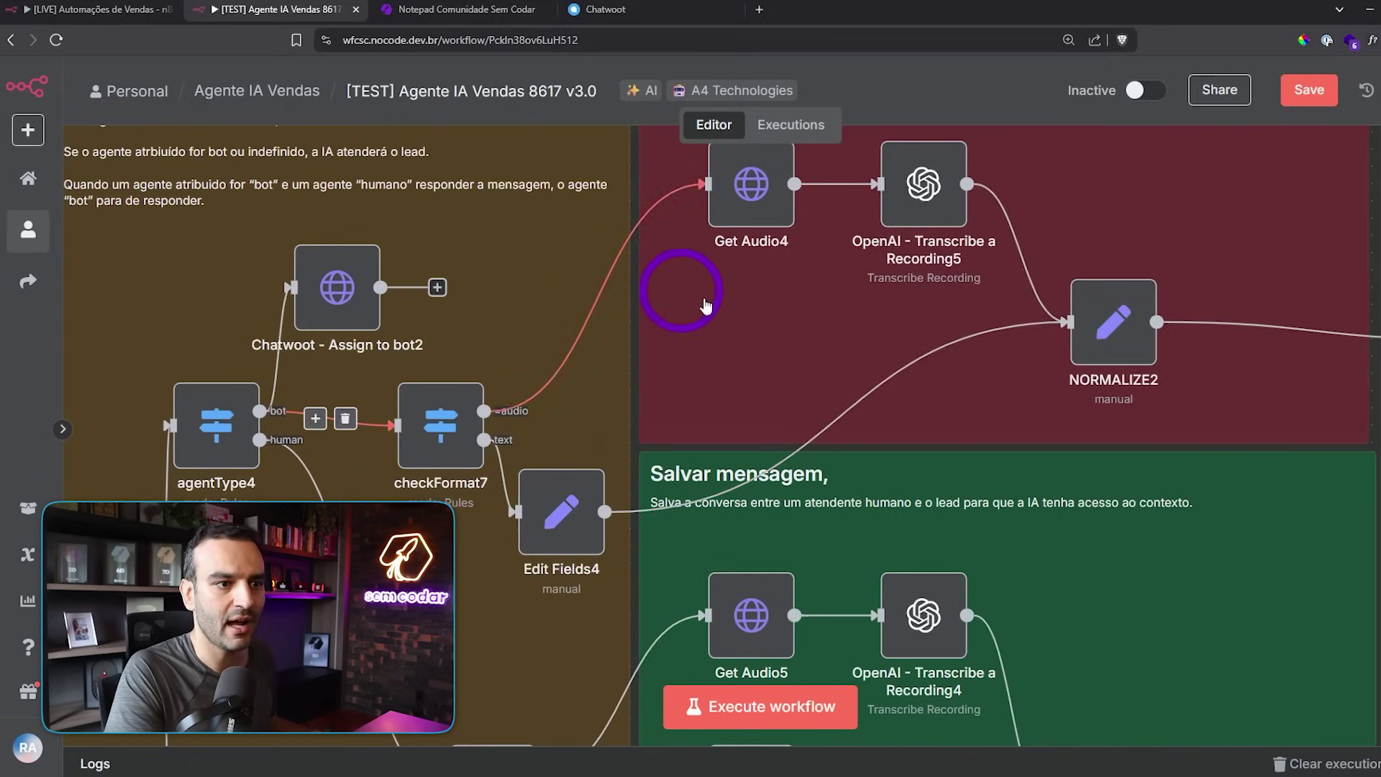
left_click_drag(534, 390, 529, 388)
left_click_drag(769, 342, 478, 411)
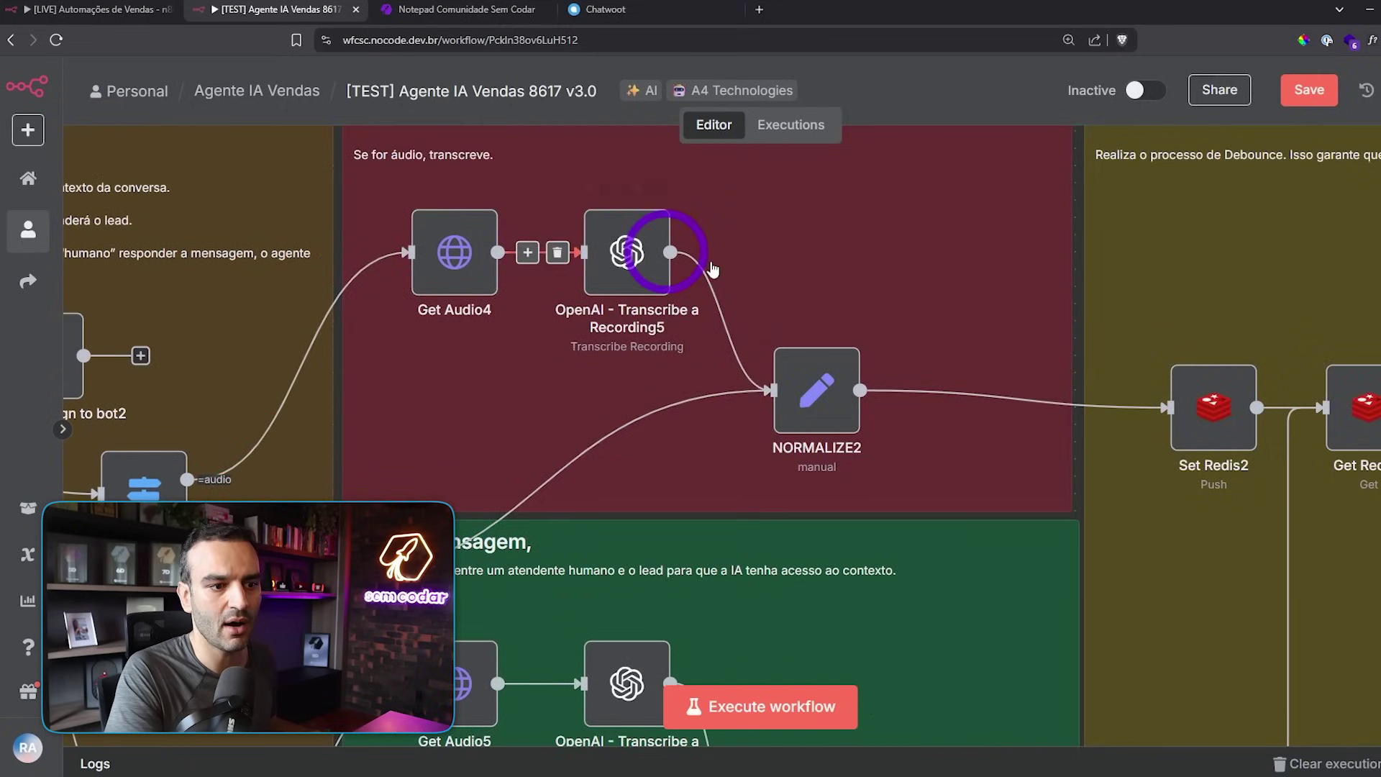
scroll(919, 349, "down", 3)
left_click_drag(872, 271, 633, 309)
left_click_drag(567, 276, 571, 257)
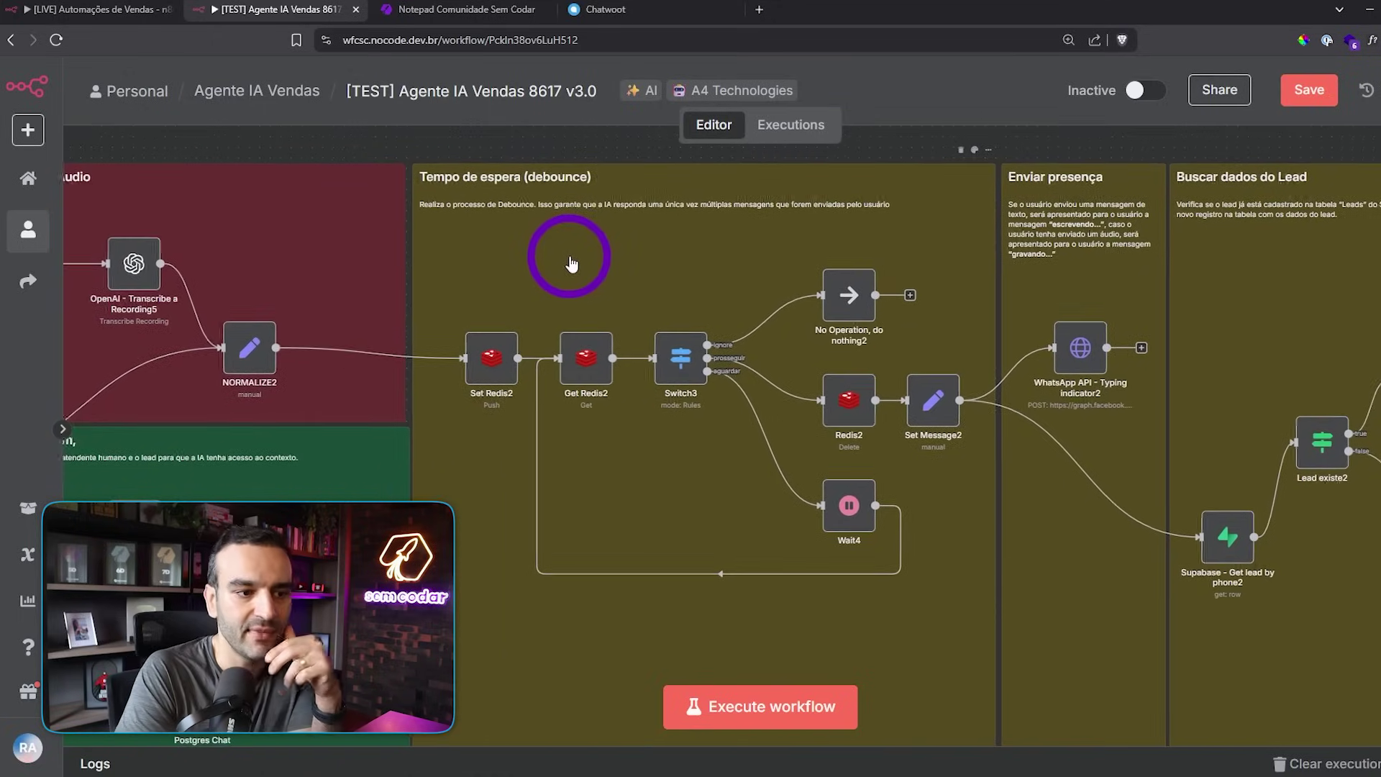
scroll(623, 279, "up", 2)
- Write short lead messages such as 'oi' on separate note lines, then bring n8n's debounce wait node into view
left_click(461, 9)
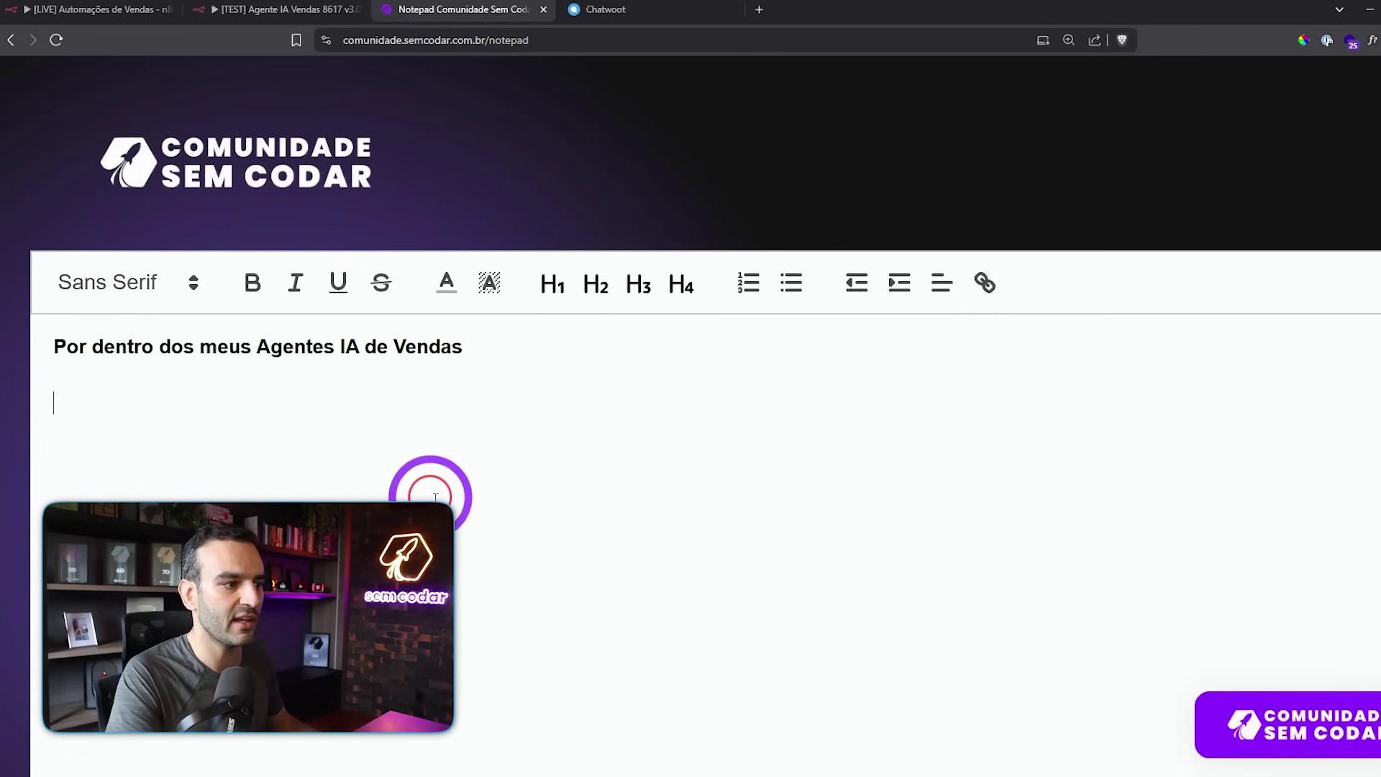
scroll(720, 432, "down", 2)
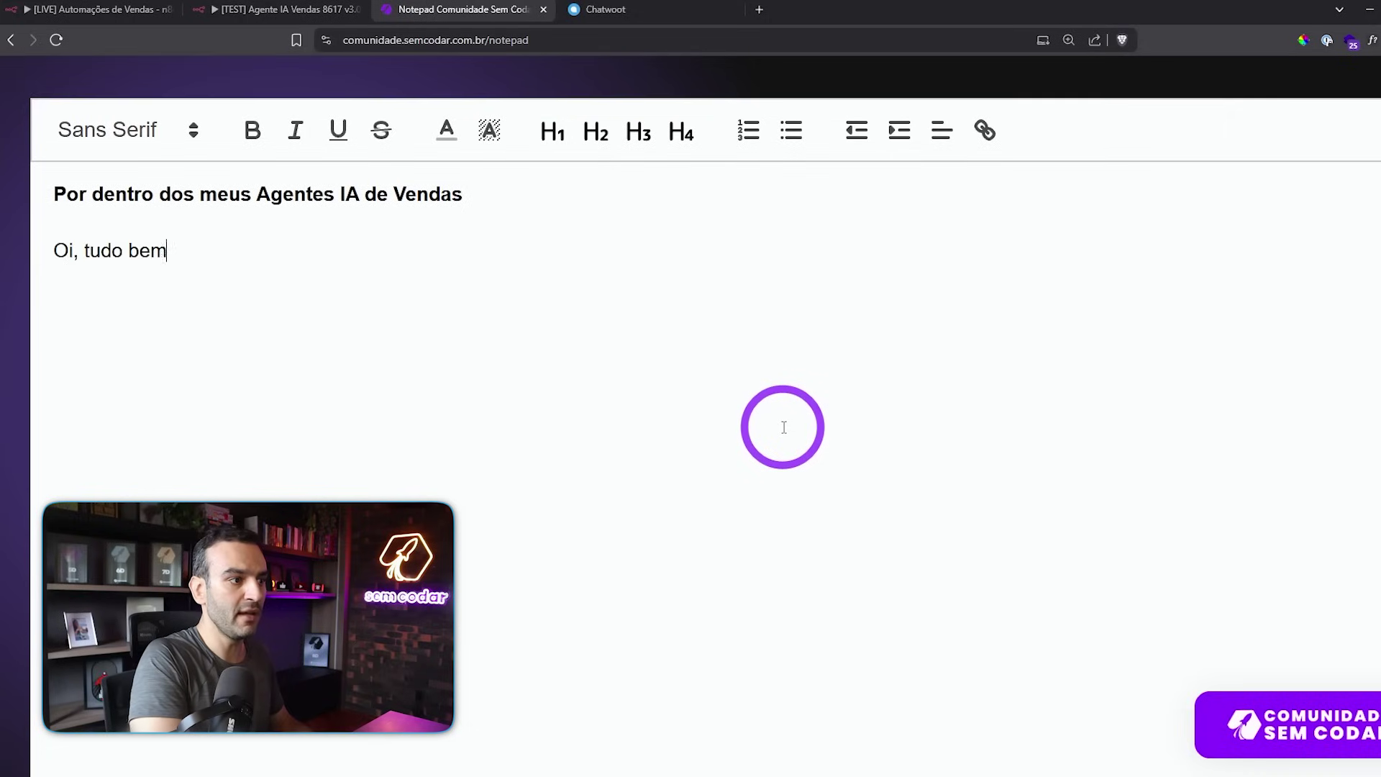
key("shift+Home")
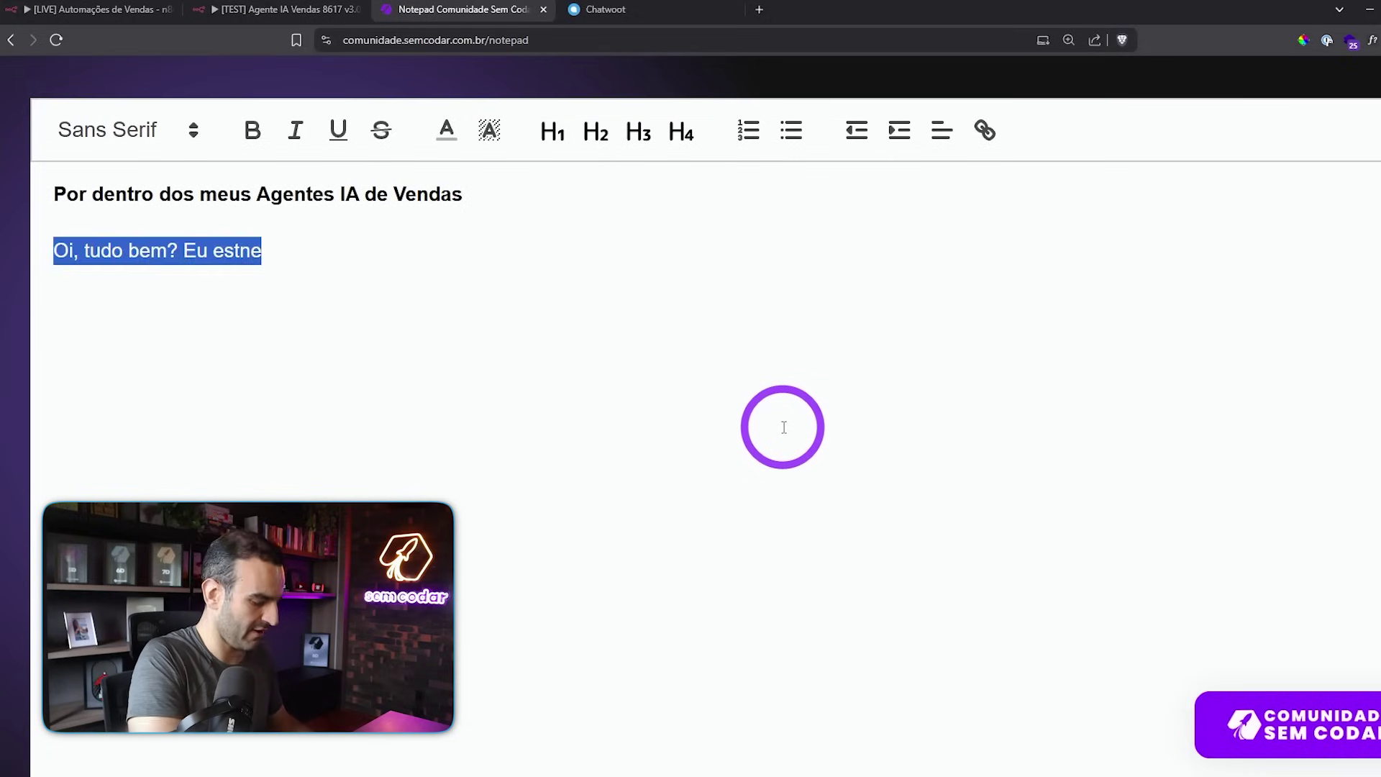
type("oi")
key("Return")
type("t")
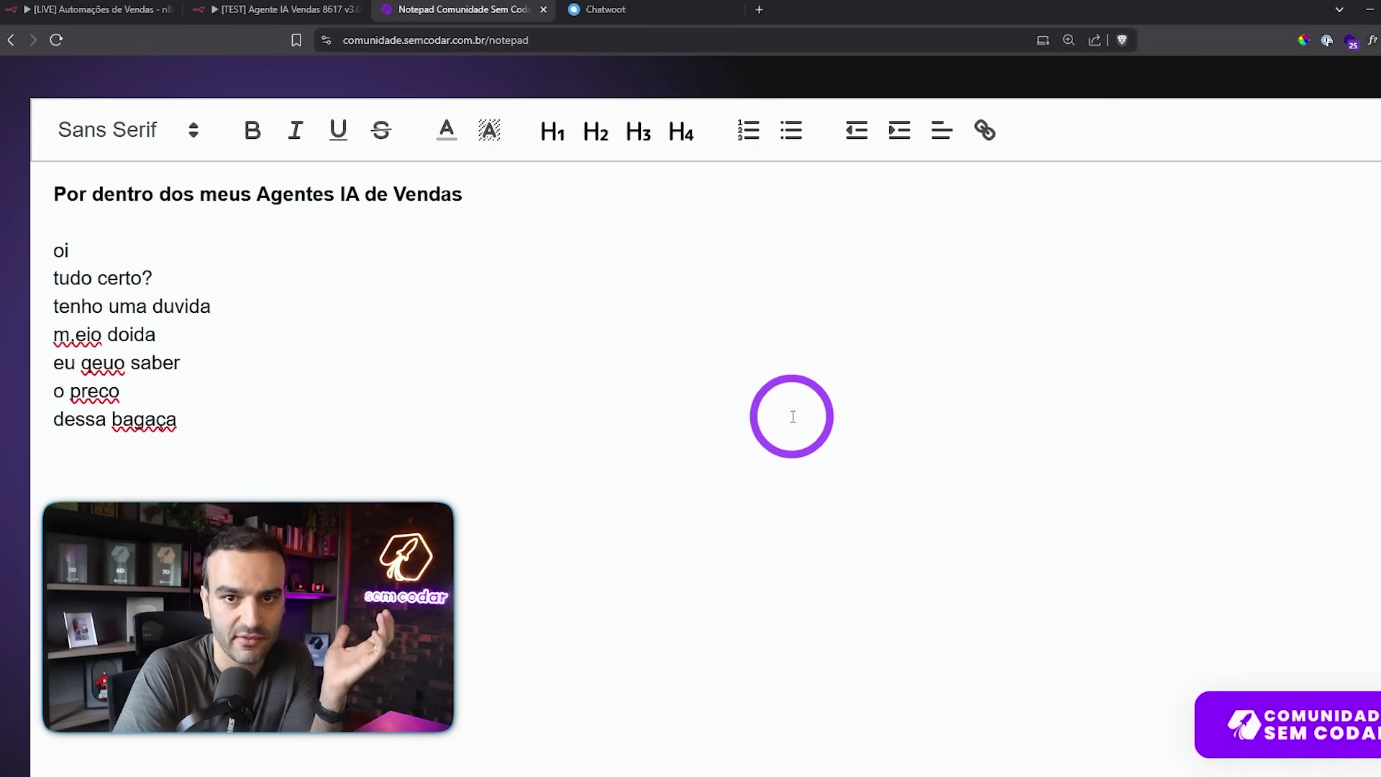
left_click_drag(44, 251, 182, 416)
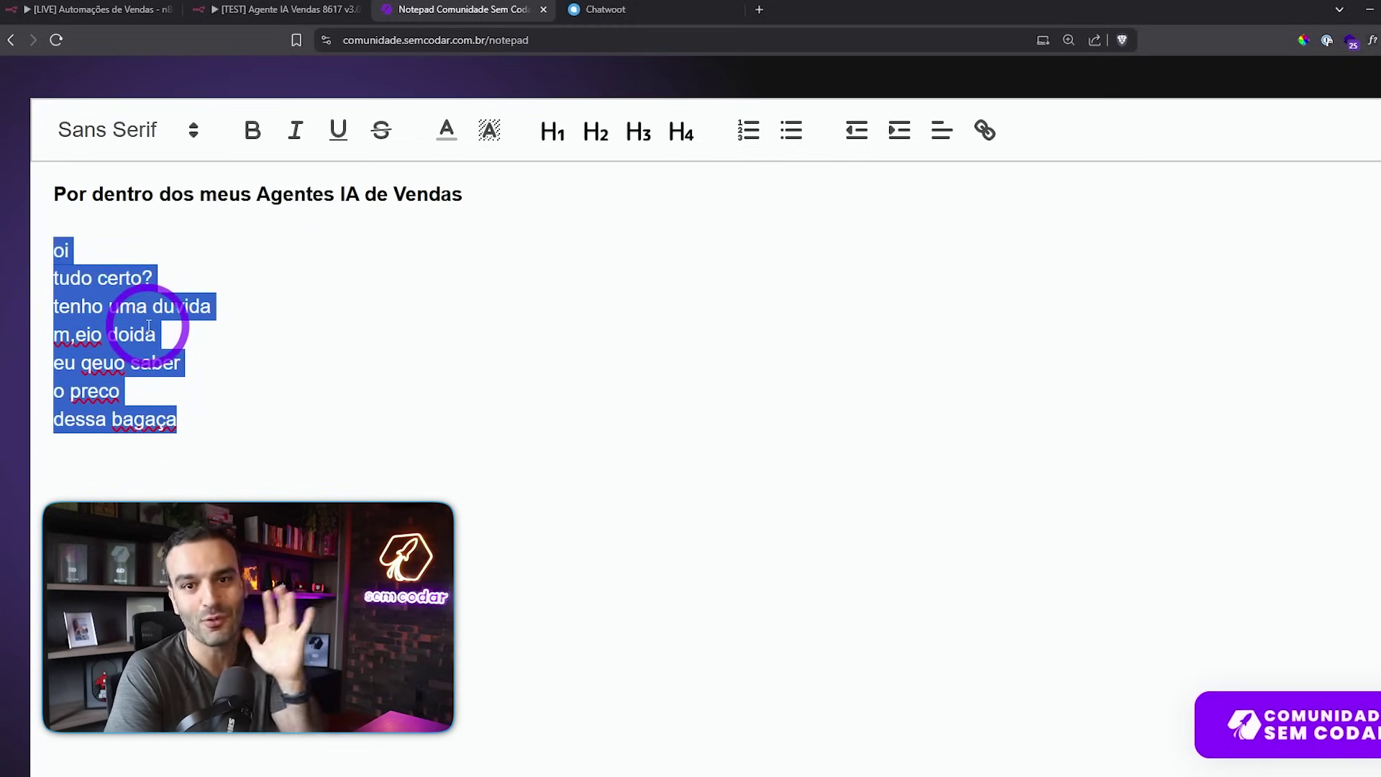
left_click(248, 10)
left_click_drag(533, 250, 502, 240)
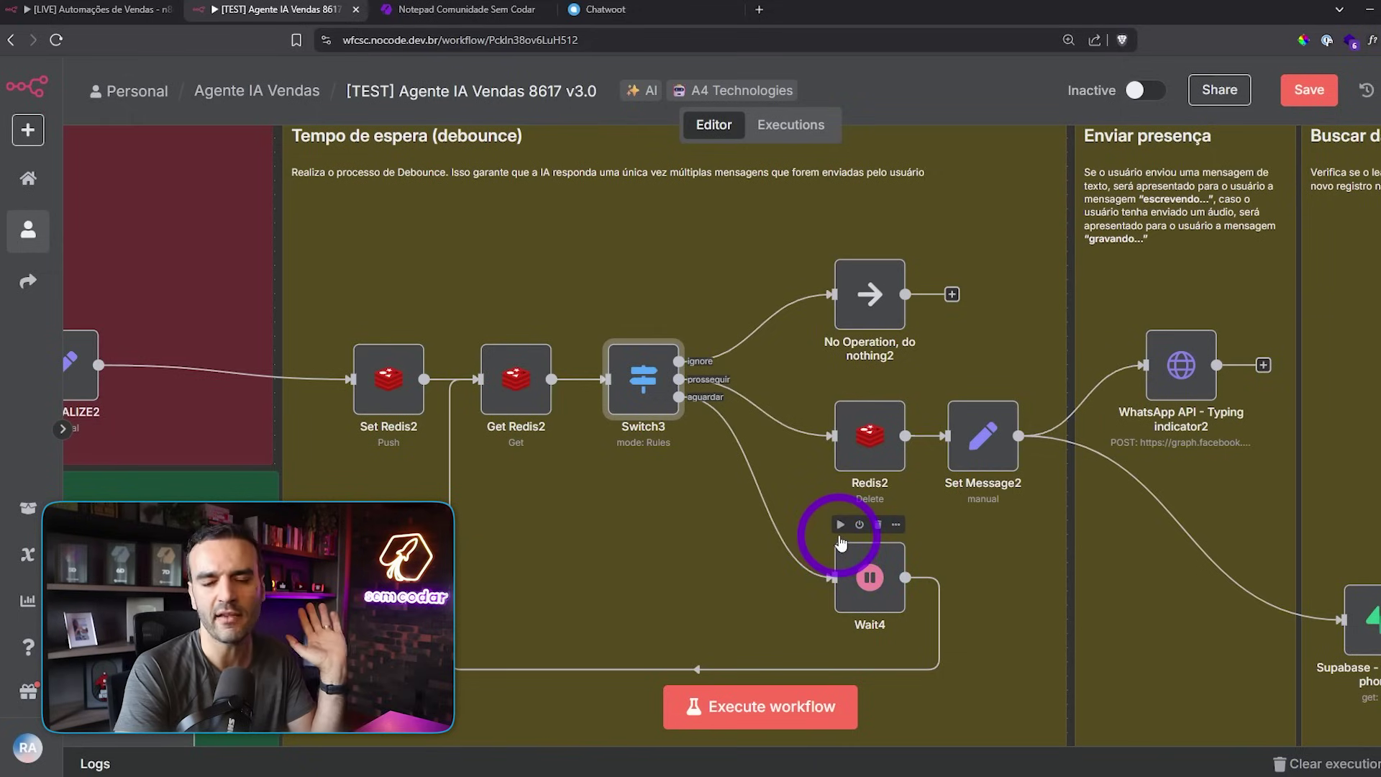
- Pan to the lead lookup nodes and briefly revisit the sample messages note
scroll(697, 265, "right", 4)
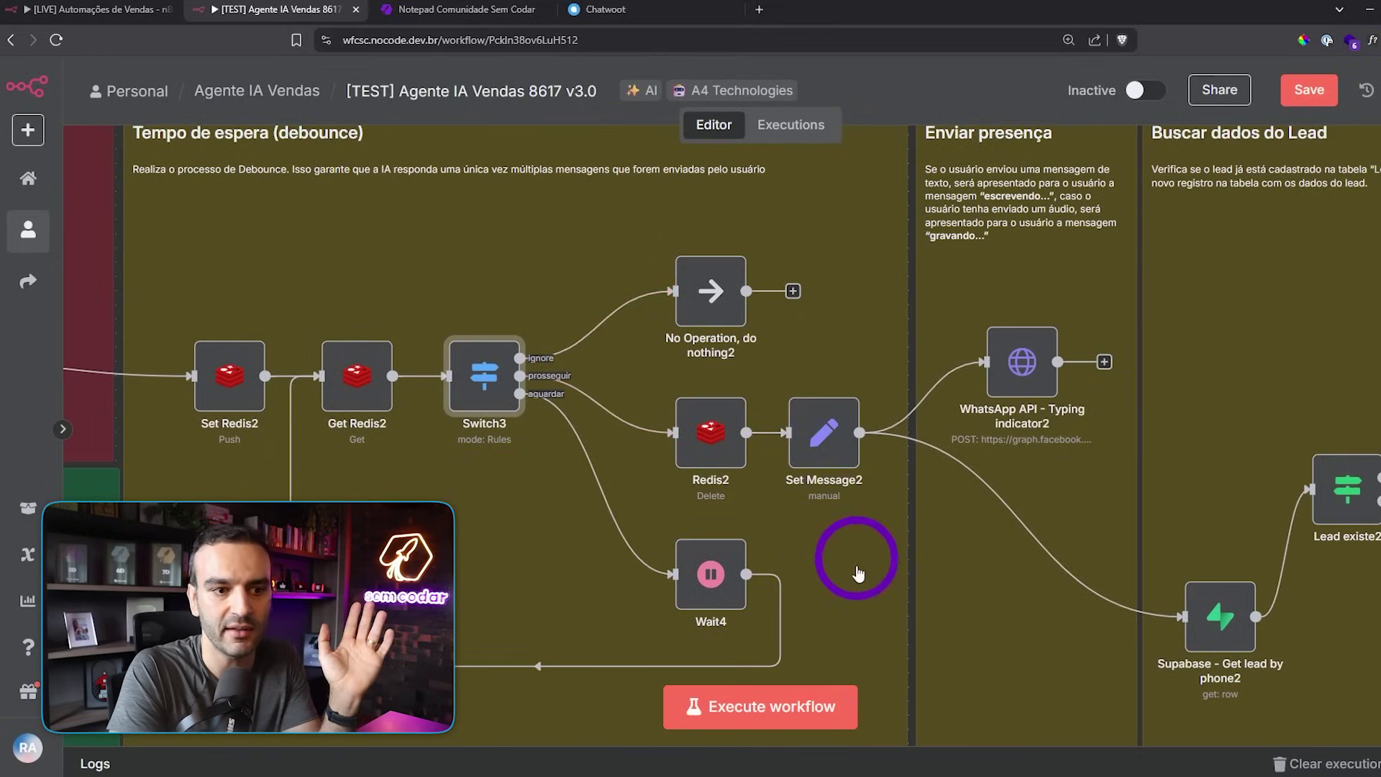
left_click_drag(859, 570, 640, 551)
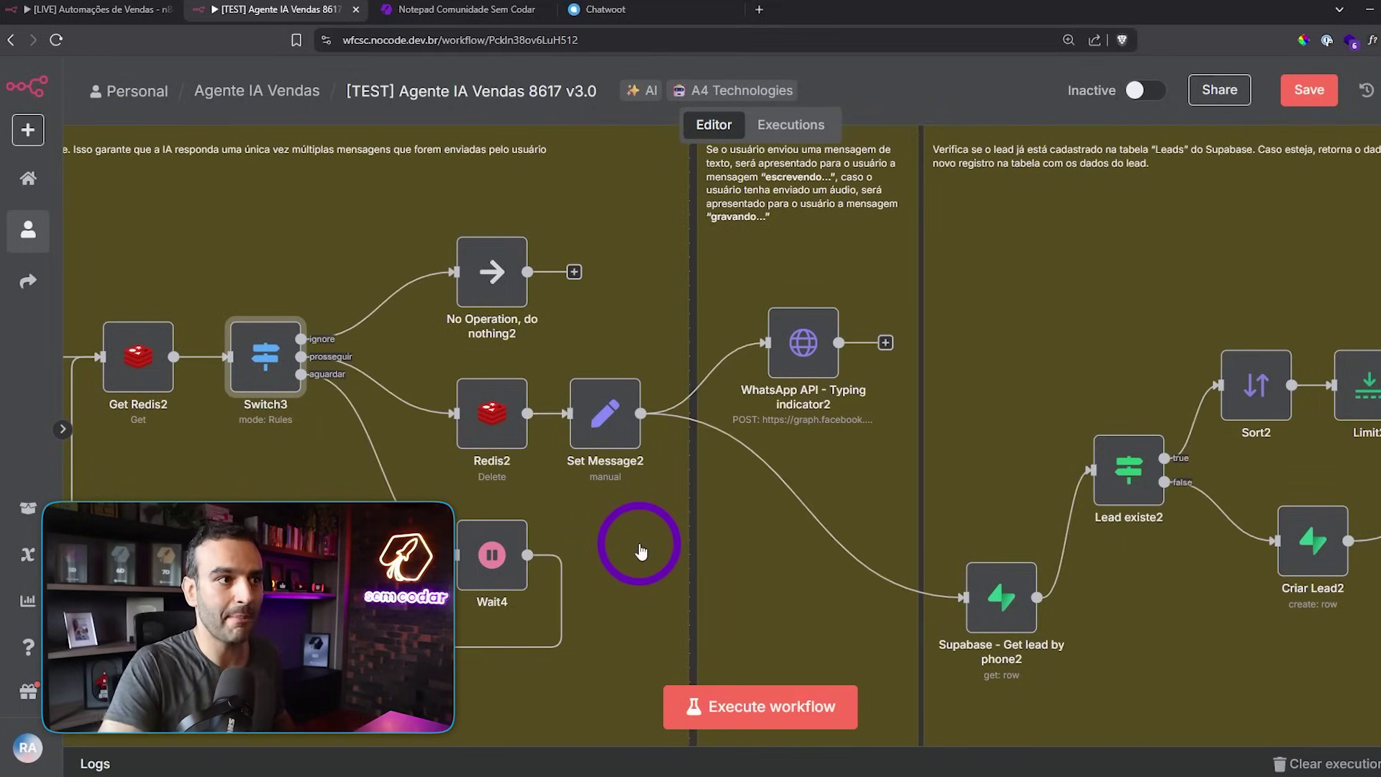
left_click(403, 9)
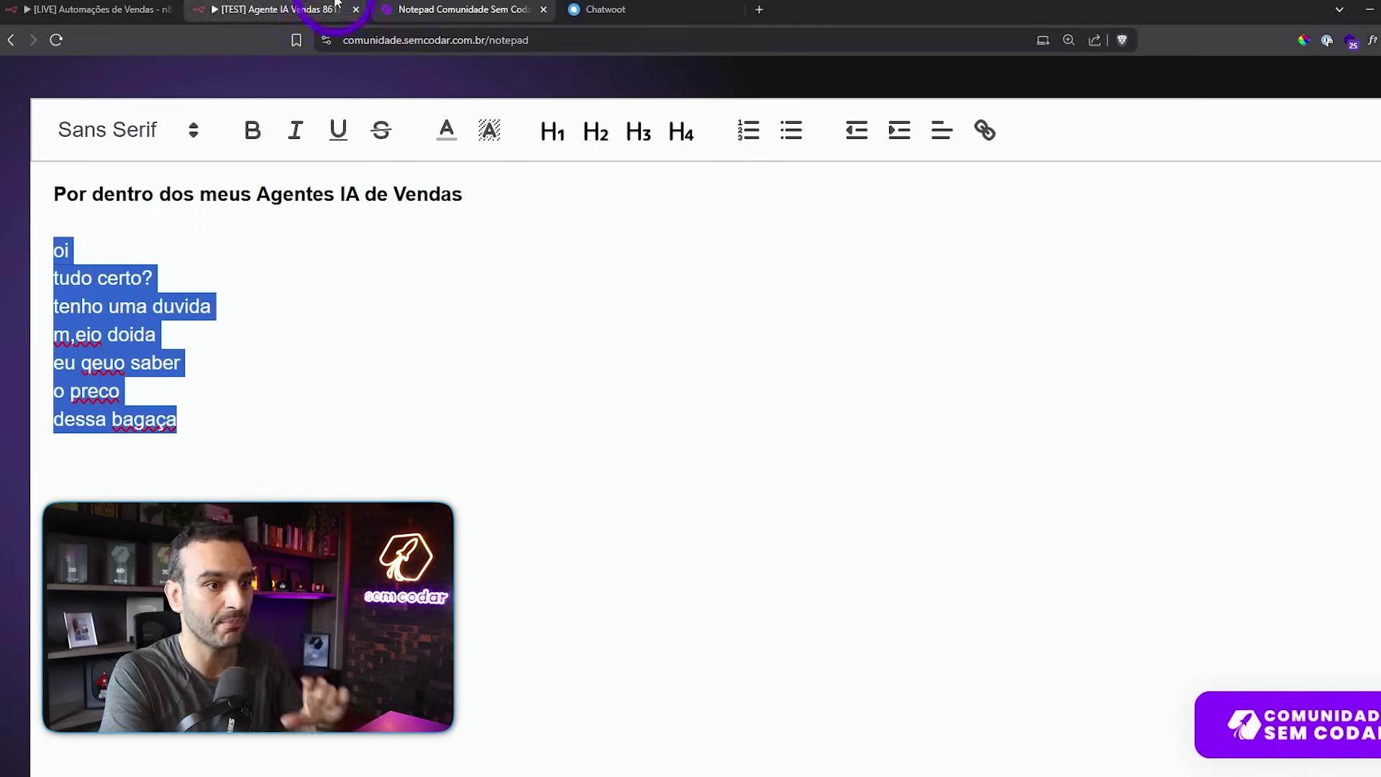
left_click(306, 9)
- Pan the v3.0 canvas toward the Lead existe2 lookup section
left_click_drag(661, 330, 593, 324)
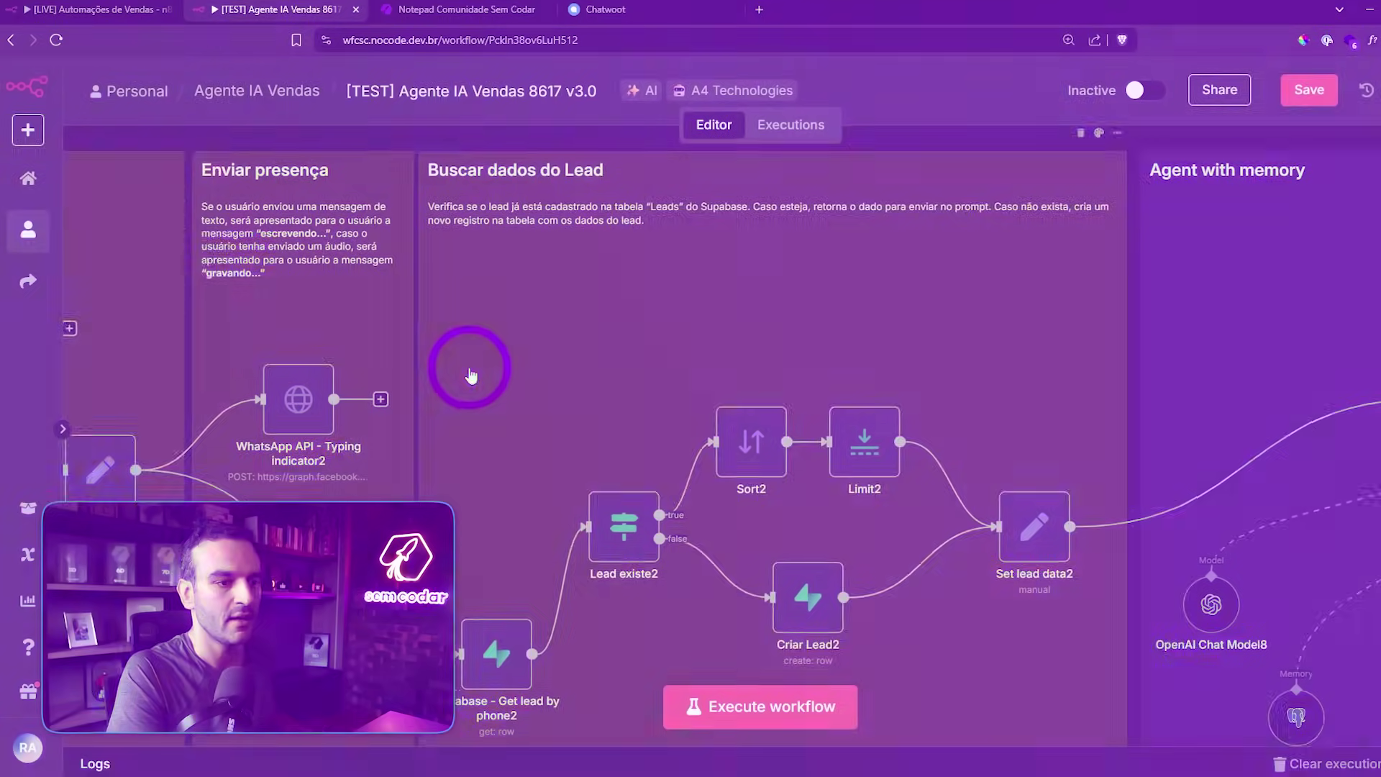
left_click_drag(471, 375, 552, 363)
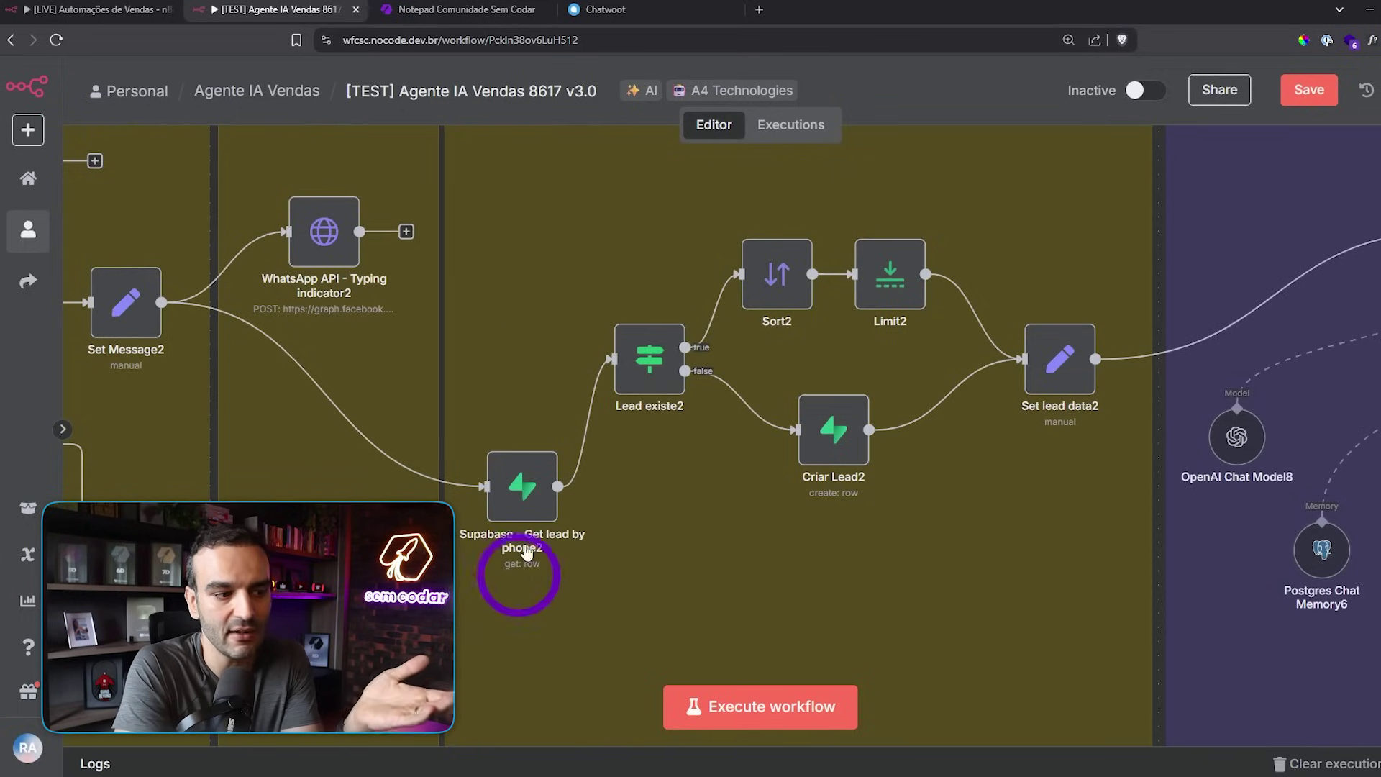
mouse_move(534, 507)
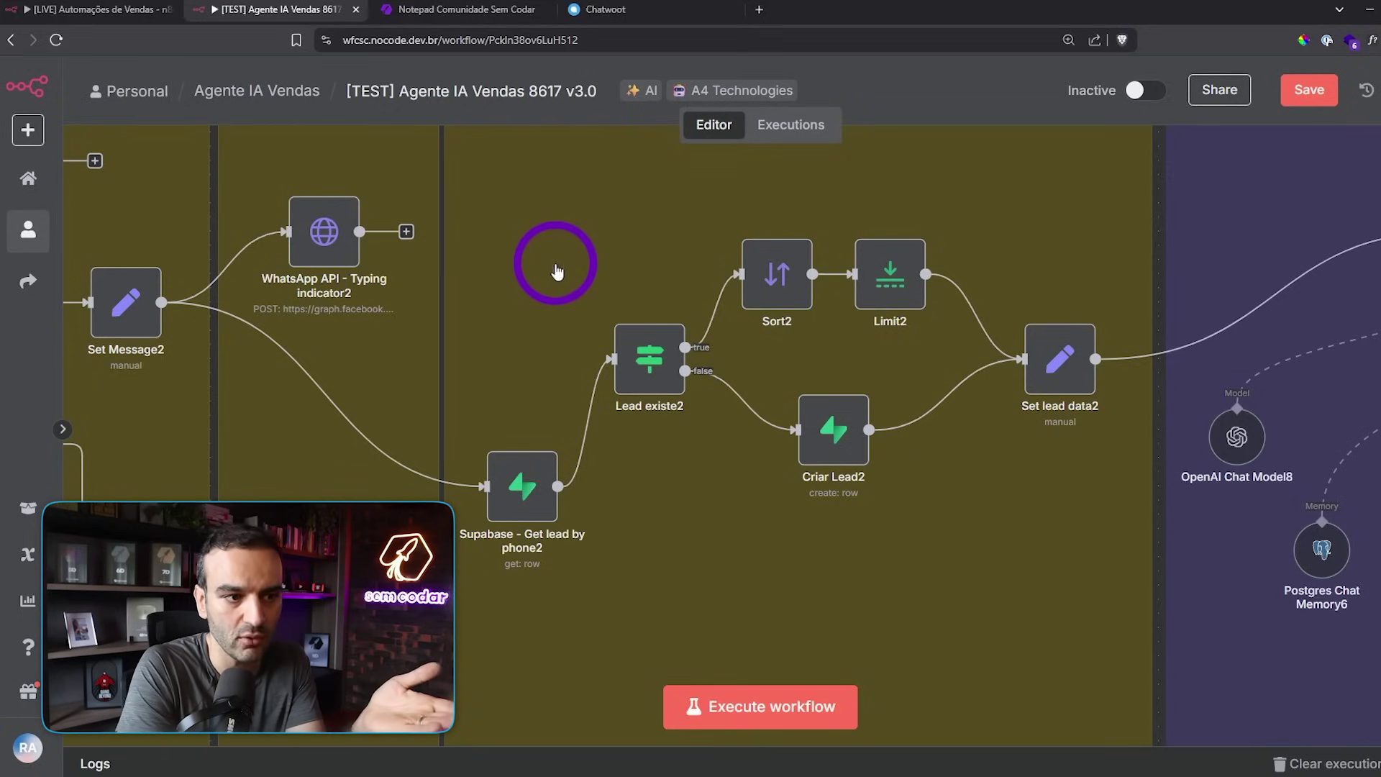
left_click_drag(642, 238, 453, 299)
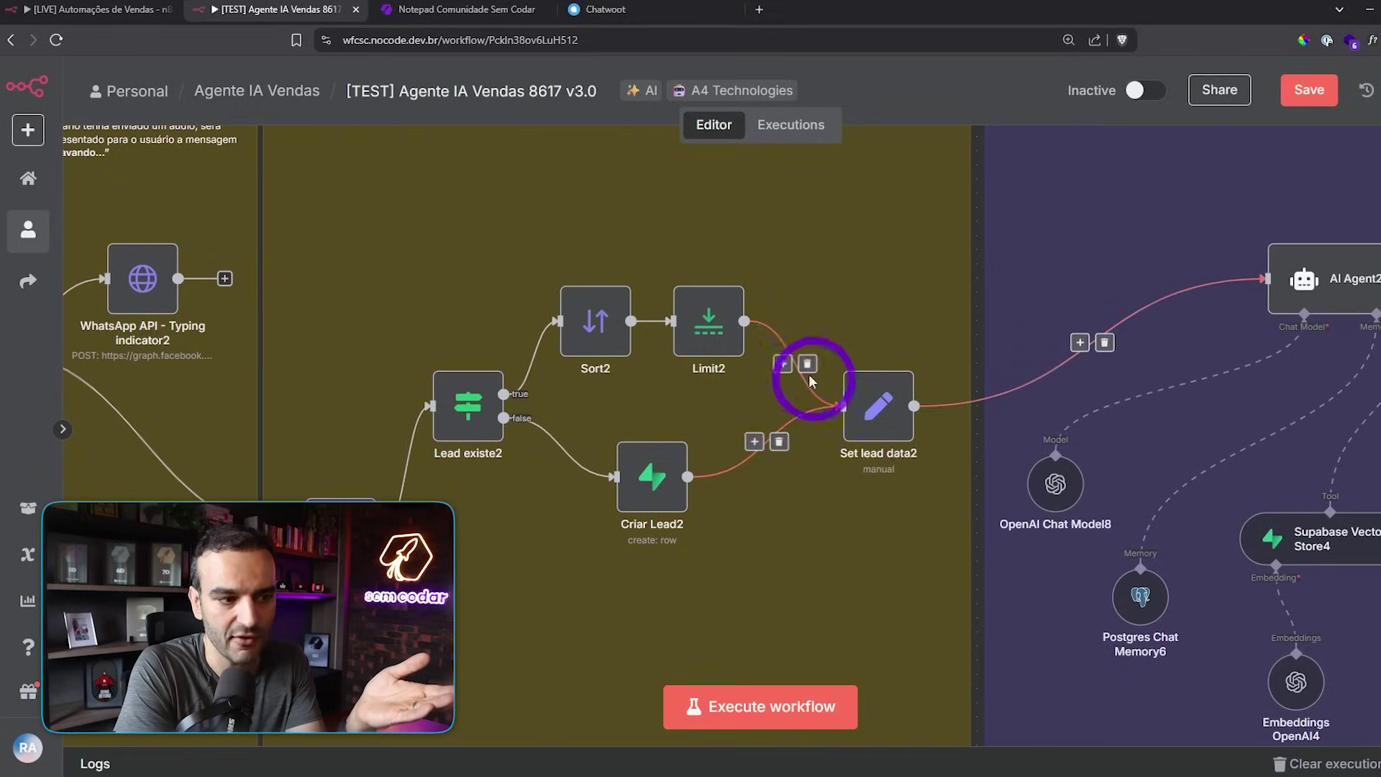
scroll(700, 385, "left", 1)
scroll(716, 434, "up", 1)
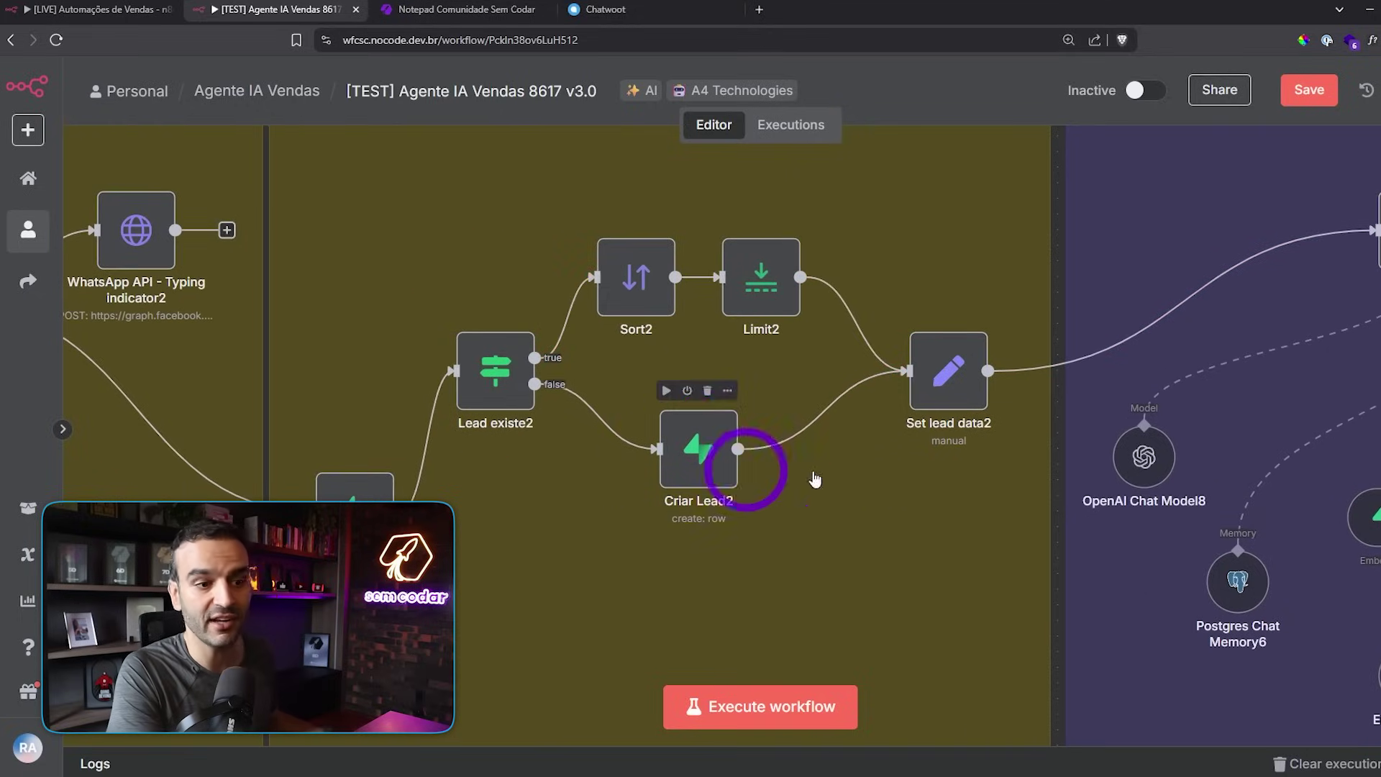
scroll(858, 524, "right", 3)
scroll(776, 540, "down", 3)
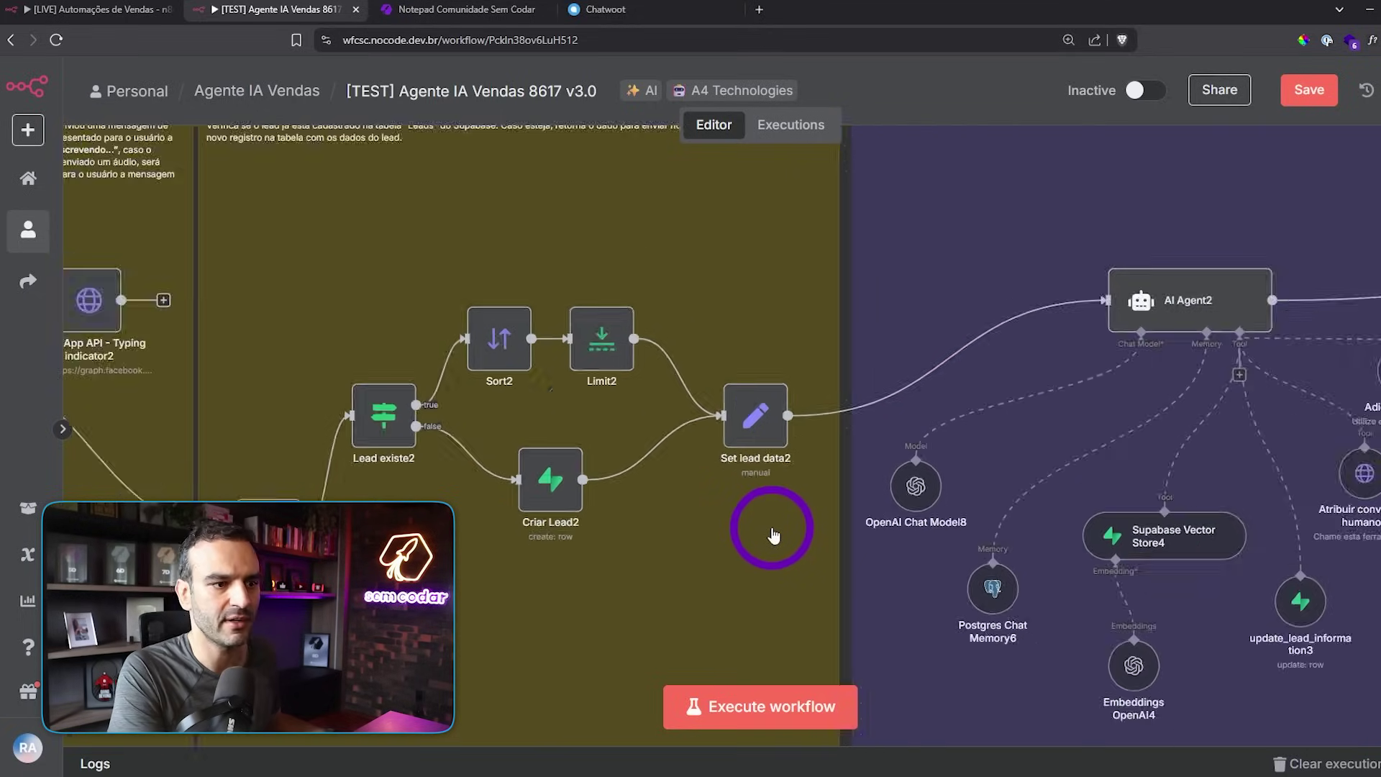
scroll(694, 540, "up", 1)
left_click_drag(693, 540, 712, 488)
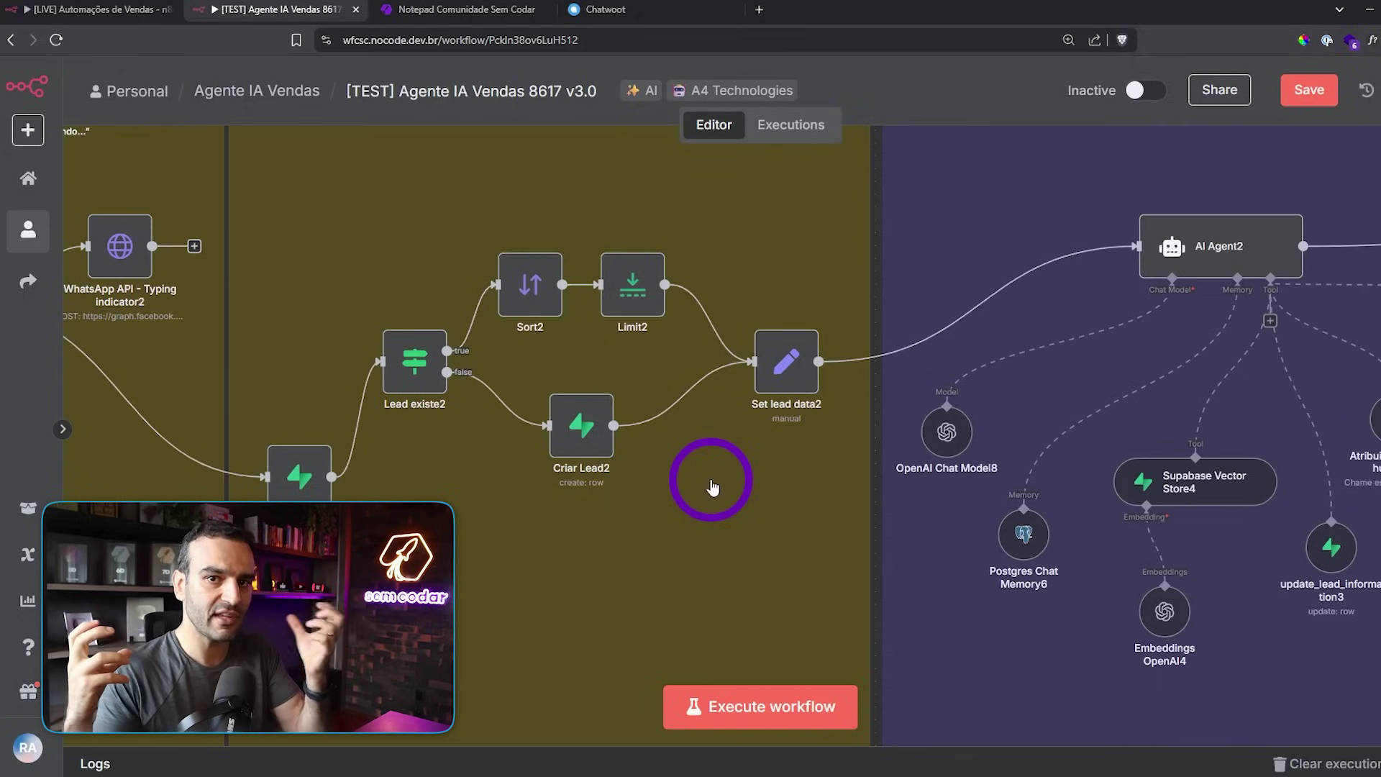
left_click_drag(790, 495, 420, 578)
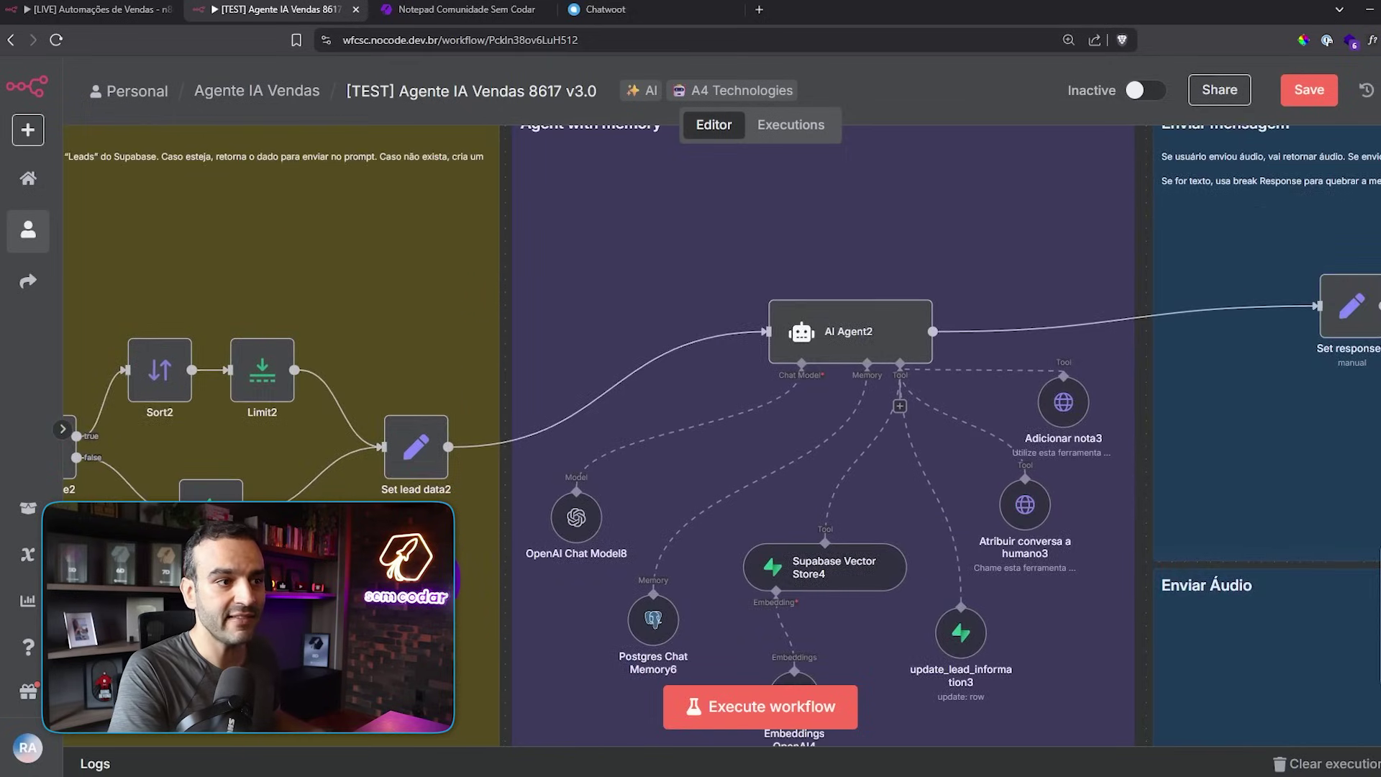
- Centre AI Agent2 and pan along its attached tools, including Supabase Vector Store4
scroll(420, 578, "down", 3)
left_click_drag(551, 259, 607, 154)
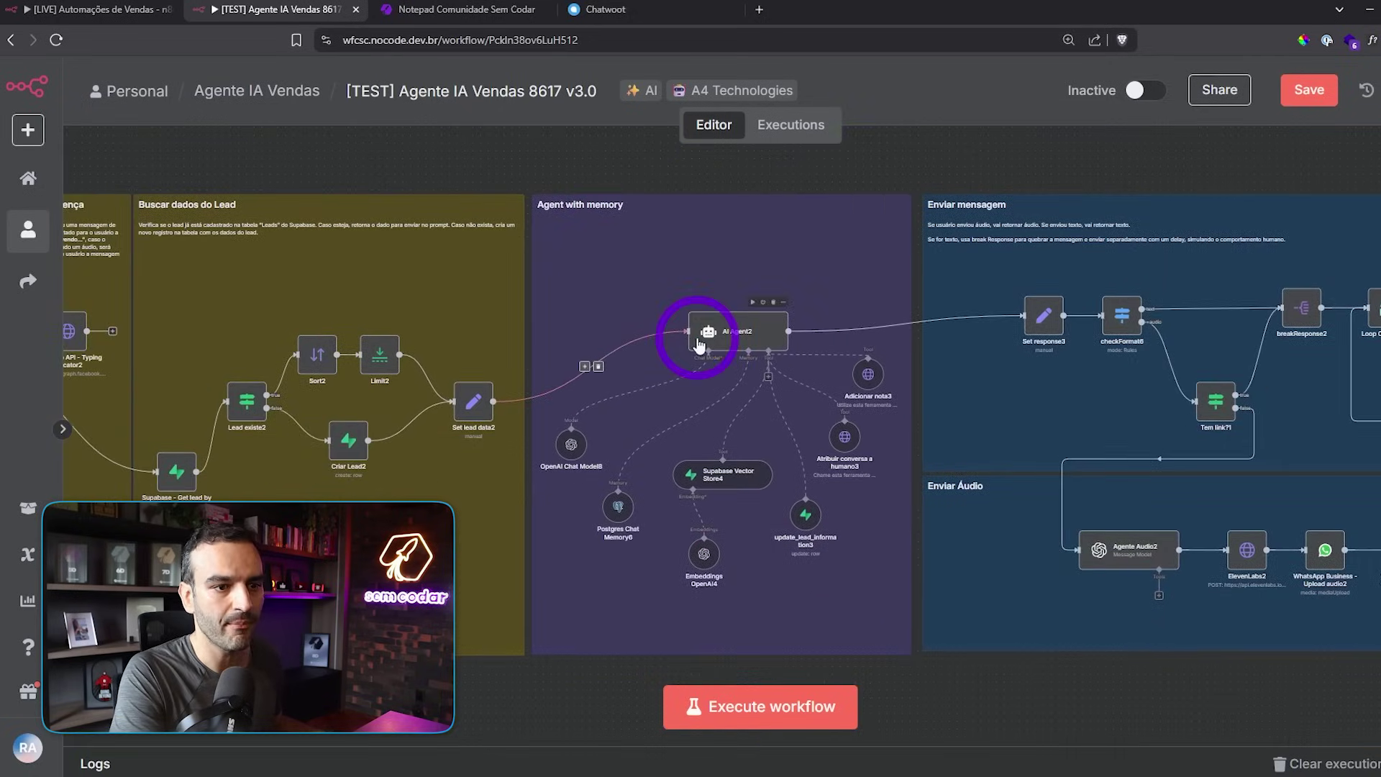
scroll(679, 349, "up", 3)
scroll(688, 362, "up", 2)
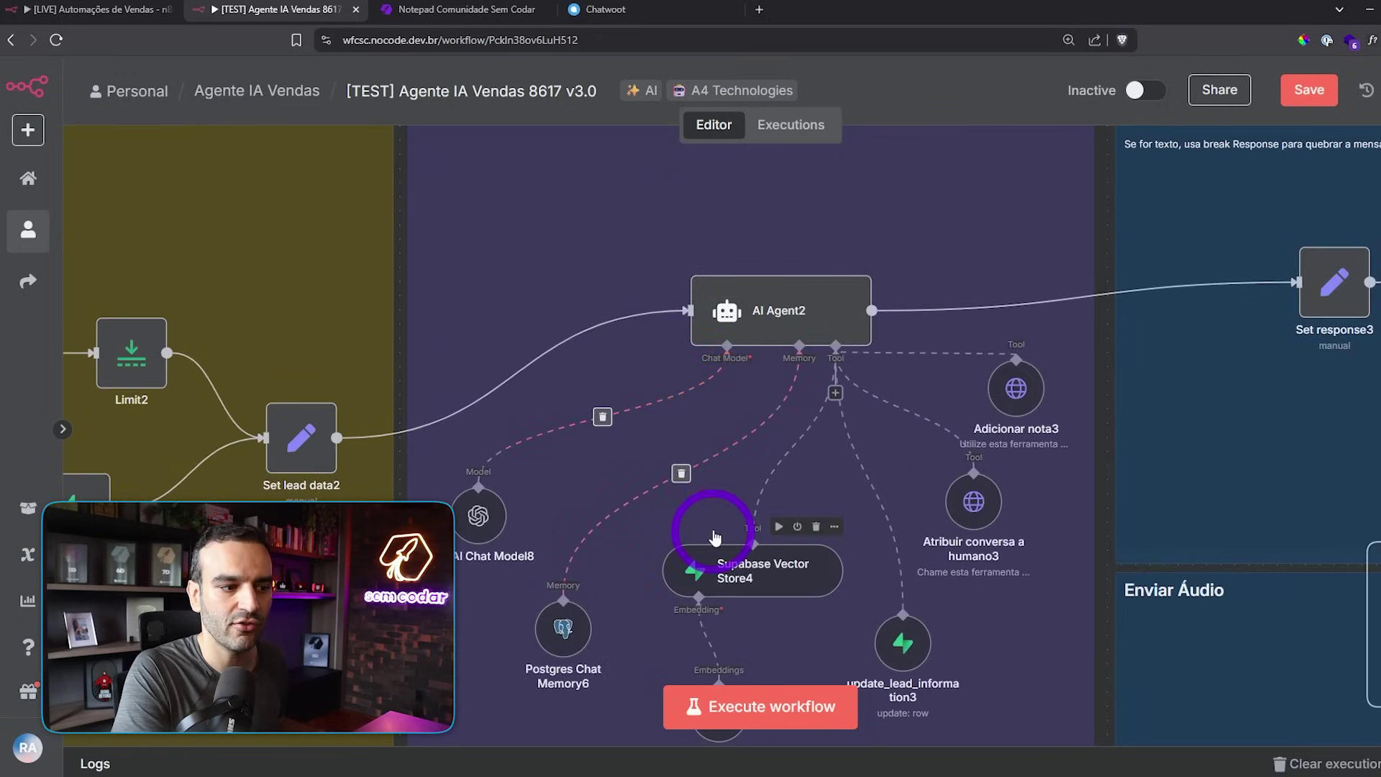
left_click_drag(710, 493, 714, 375)
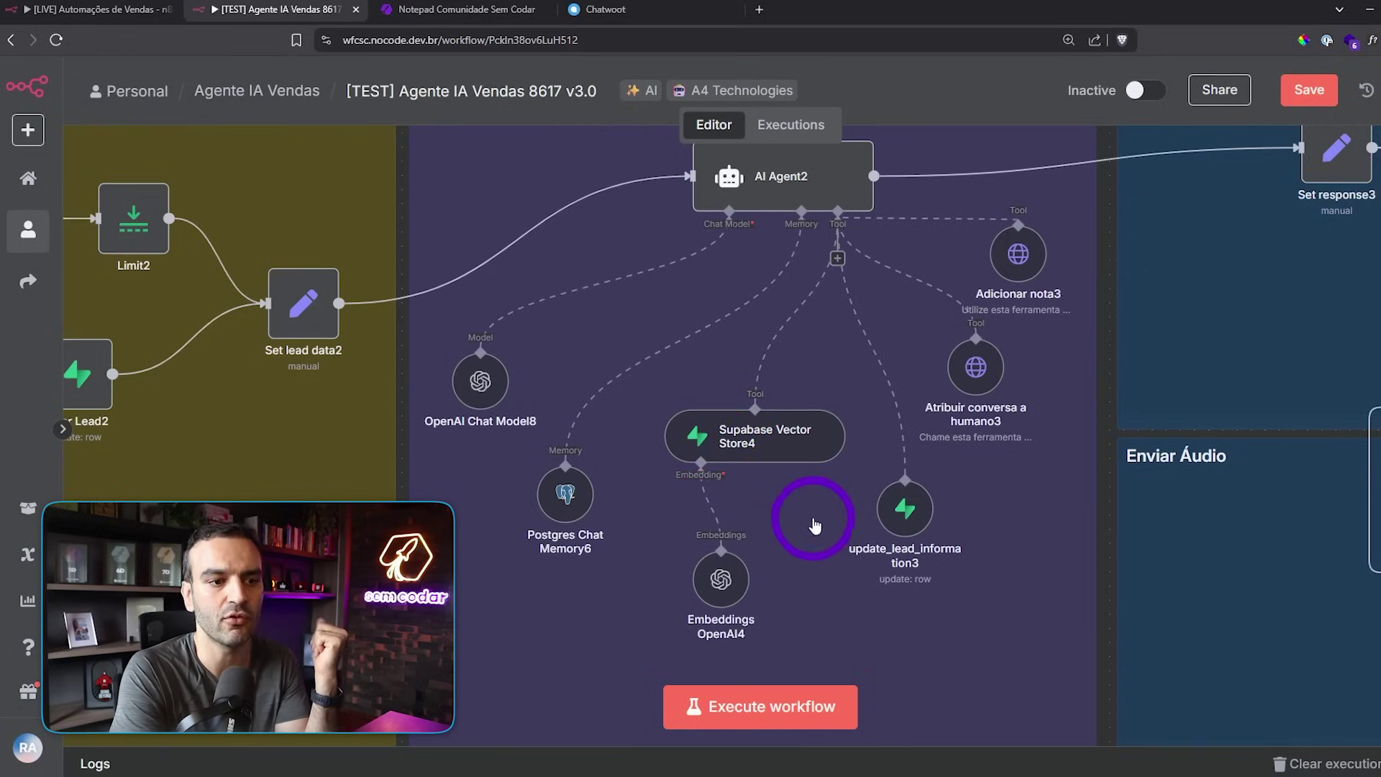
left_click_drag(816, 525, 708, 496)
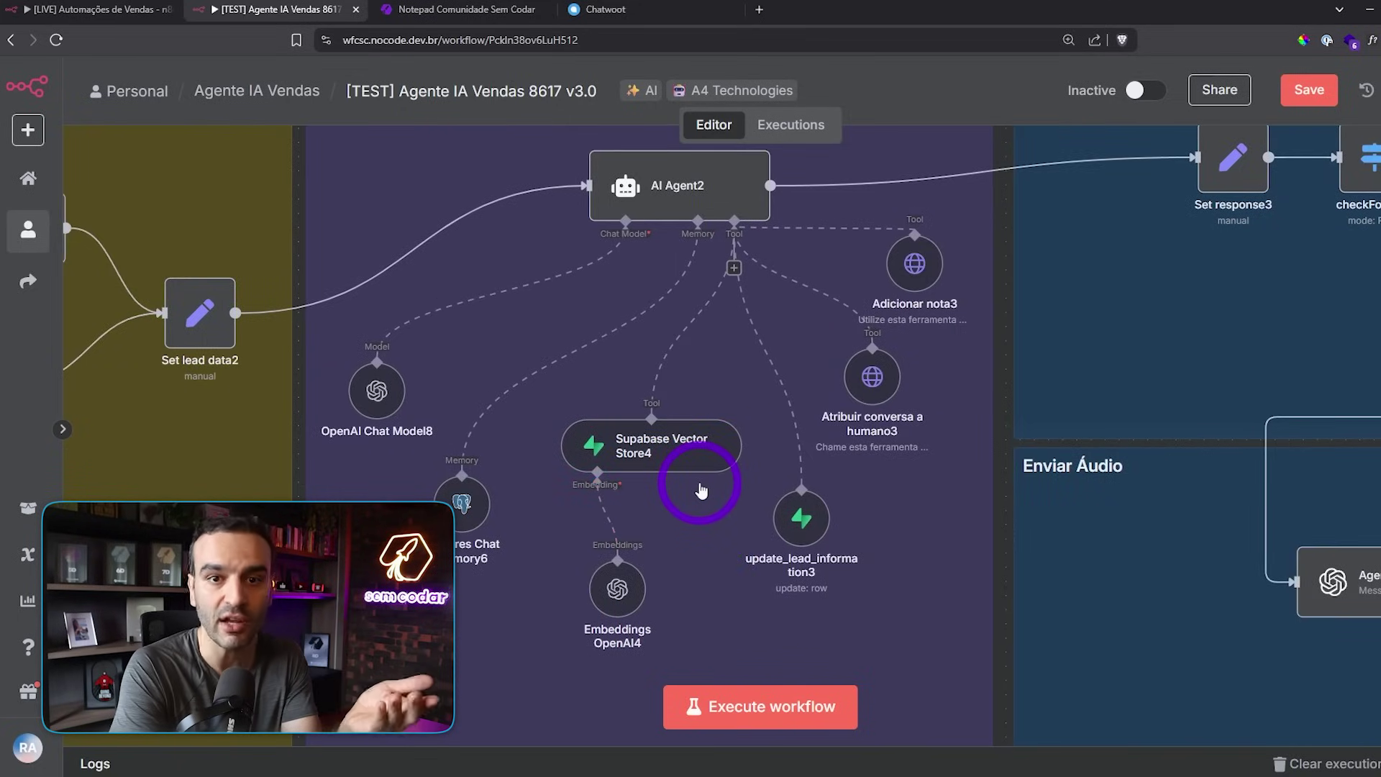
left_click_drag(709, 525, 564, 531)
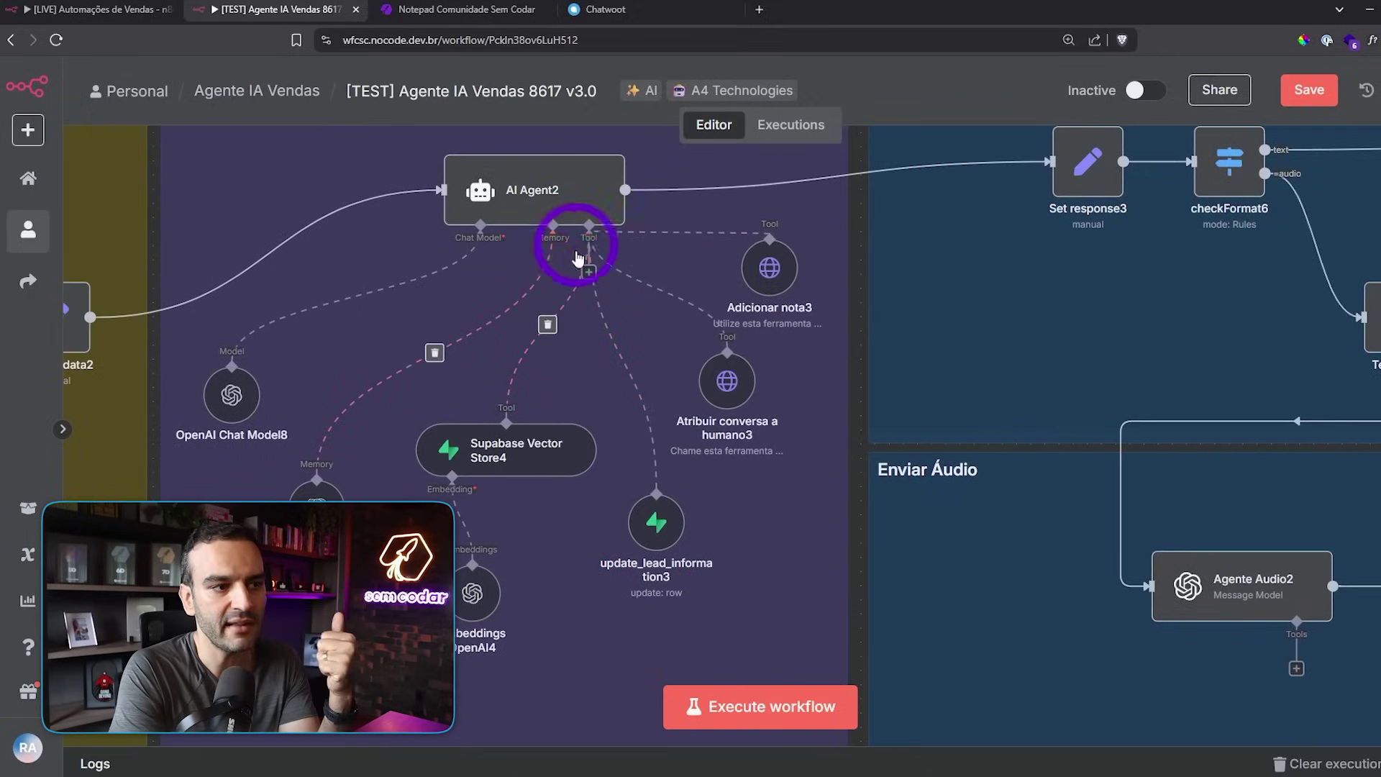
mouse_move(655, 522)
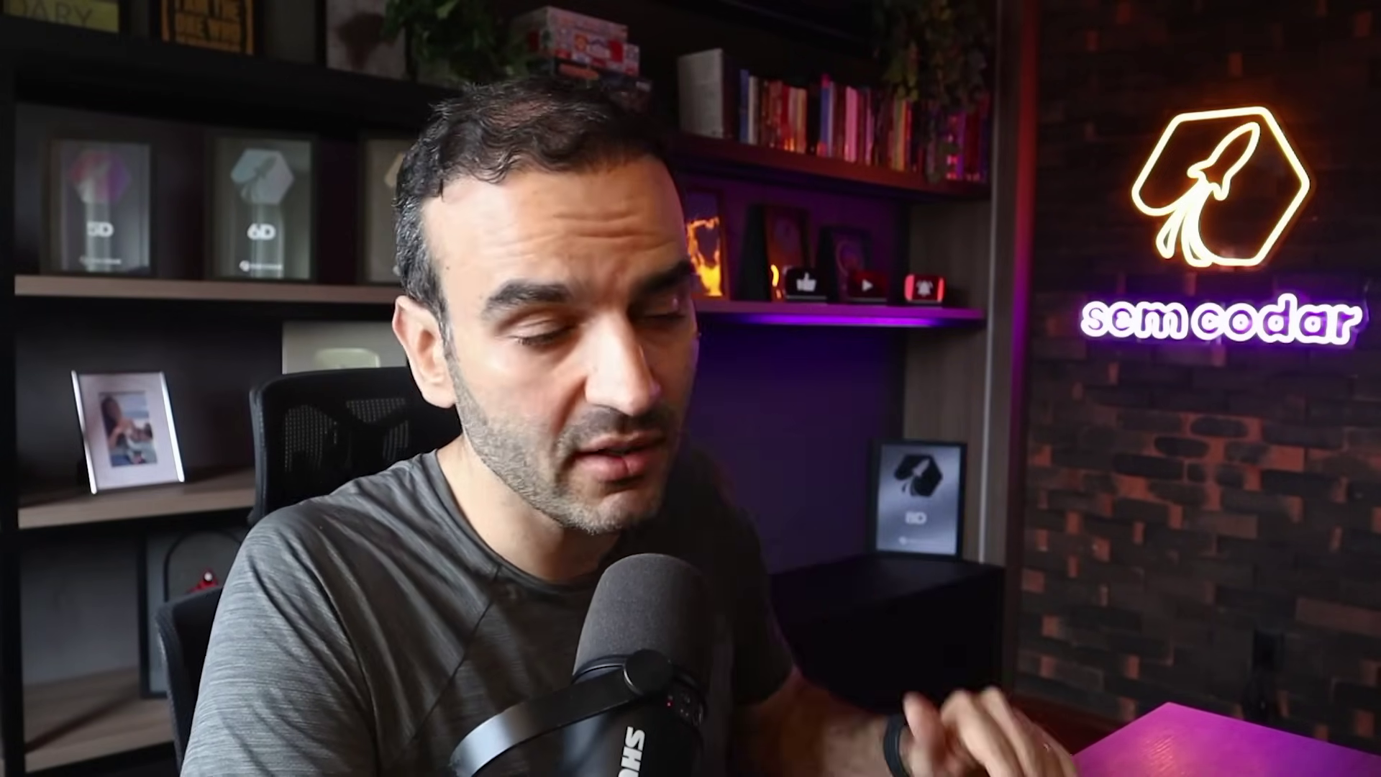
left_click(702, 466)
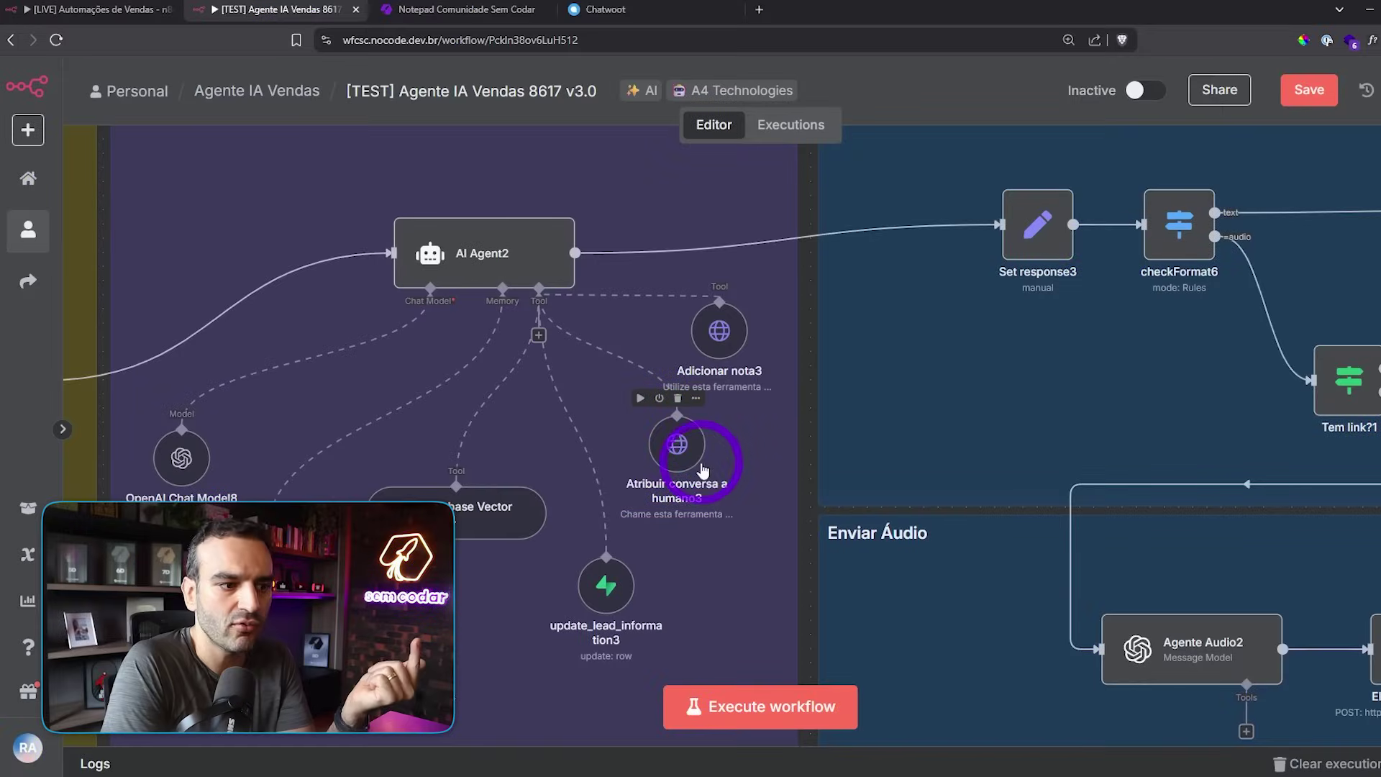
left_click(684, 460)
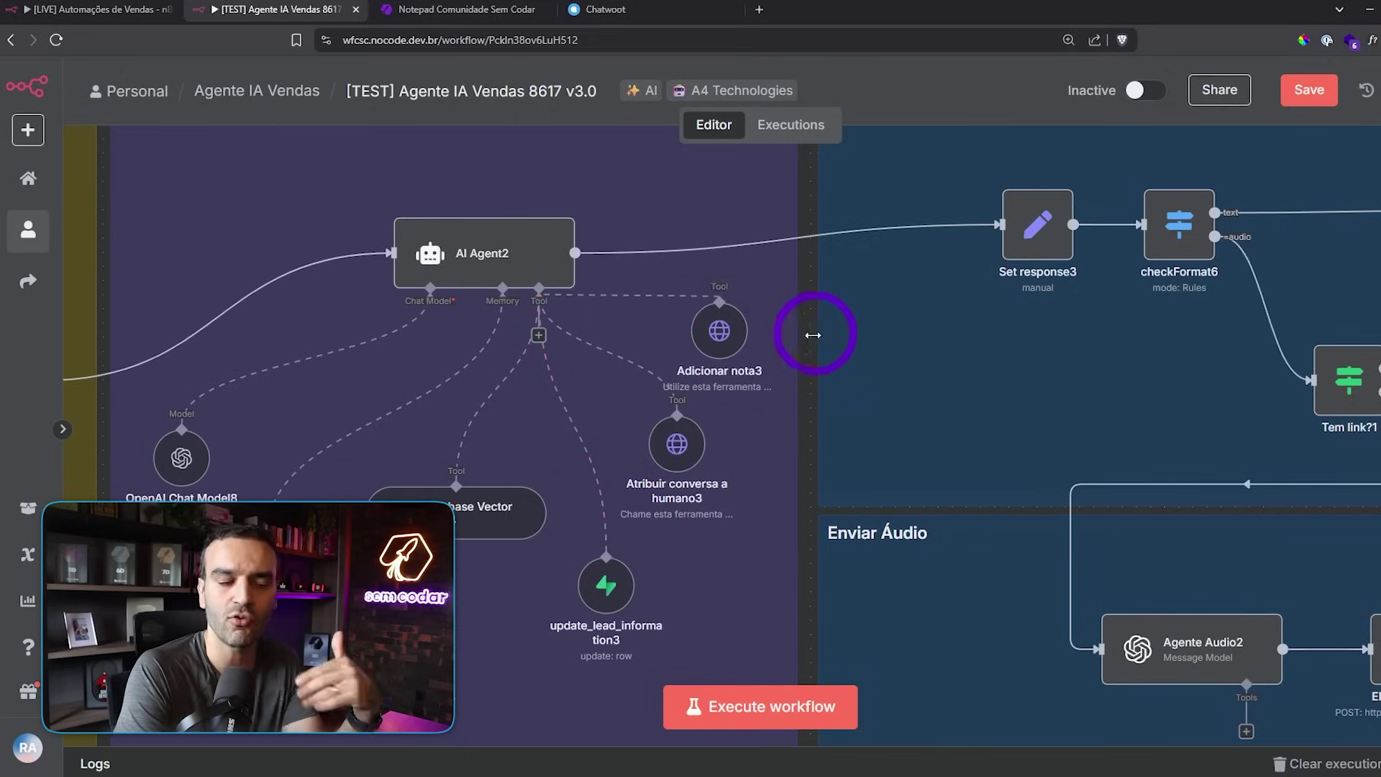
- Pan and zoom in on the Enviar mensagem group, framing breakResponse2 and Loop Over Items2
left_click_drag(809, 351, 745, 396)
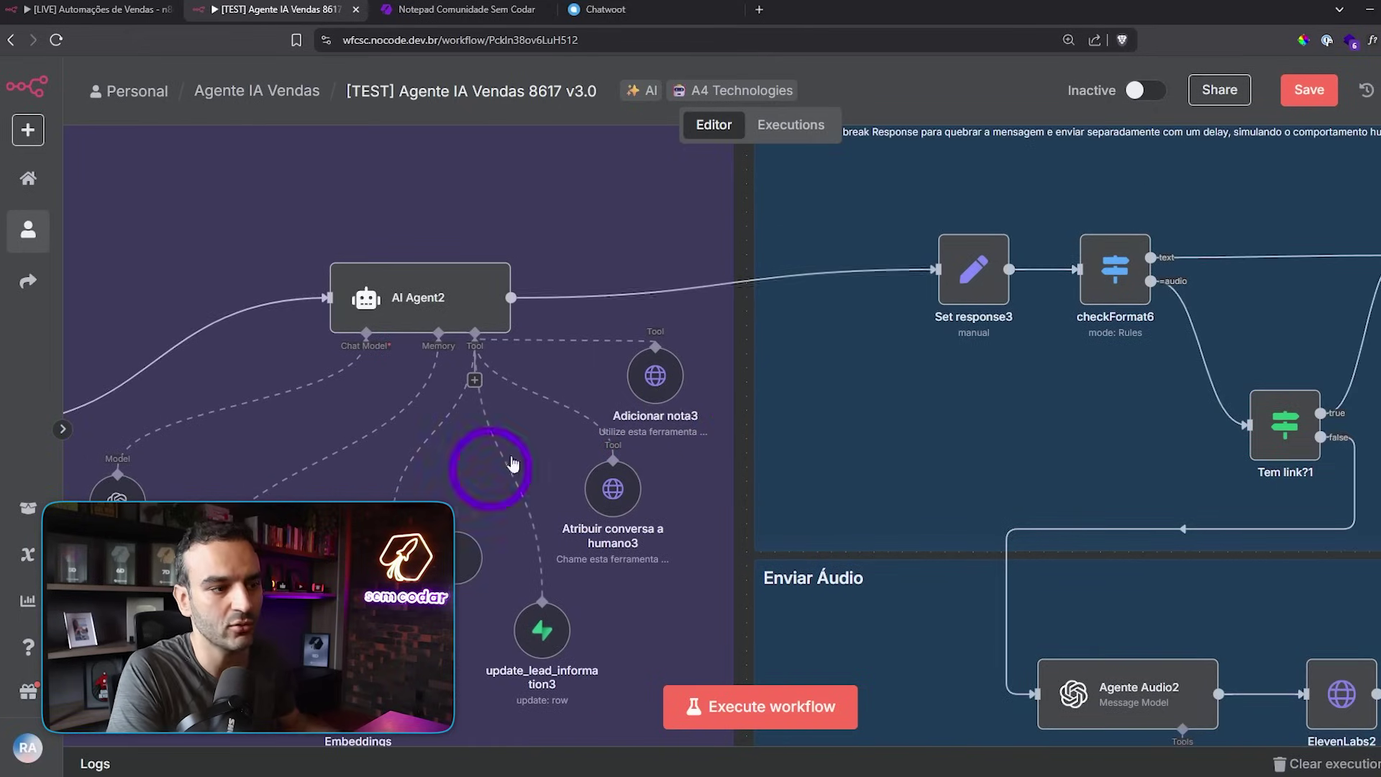
scroll(641, 395, "down", 5)
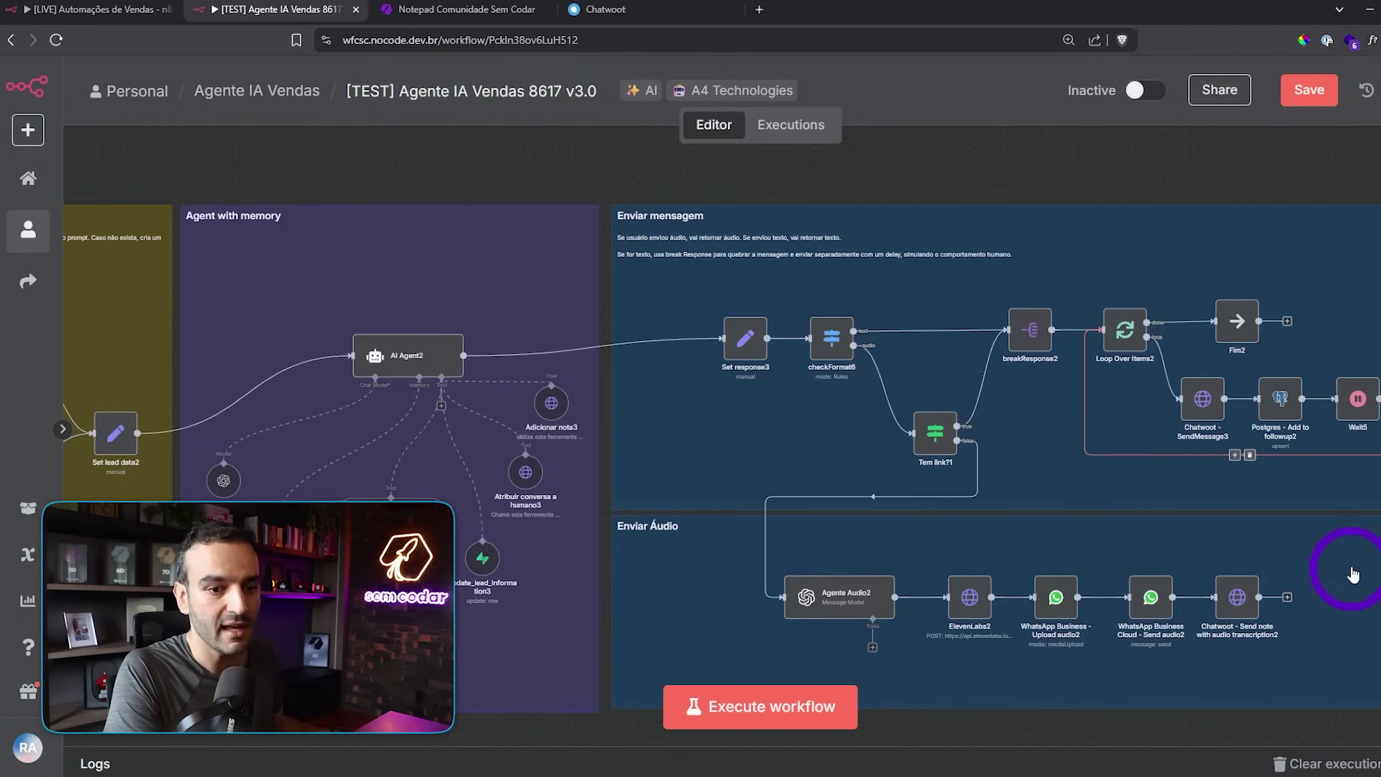
left_click_drag(1064, 172, 945, 164)
scroll(786, 272, "up", 3)
scroll(788, 278, "up", 1)
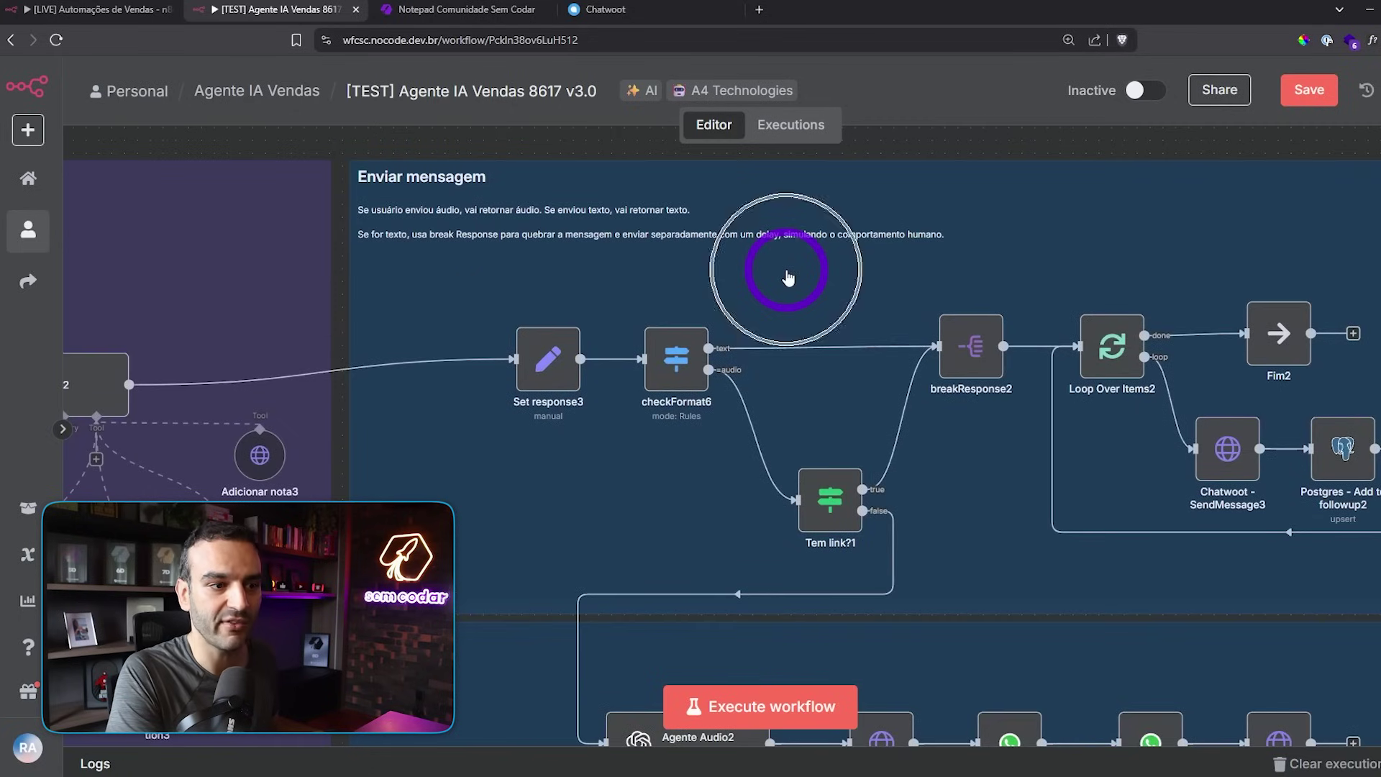
left_click_drag(780, 290, 541, 319)
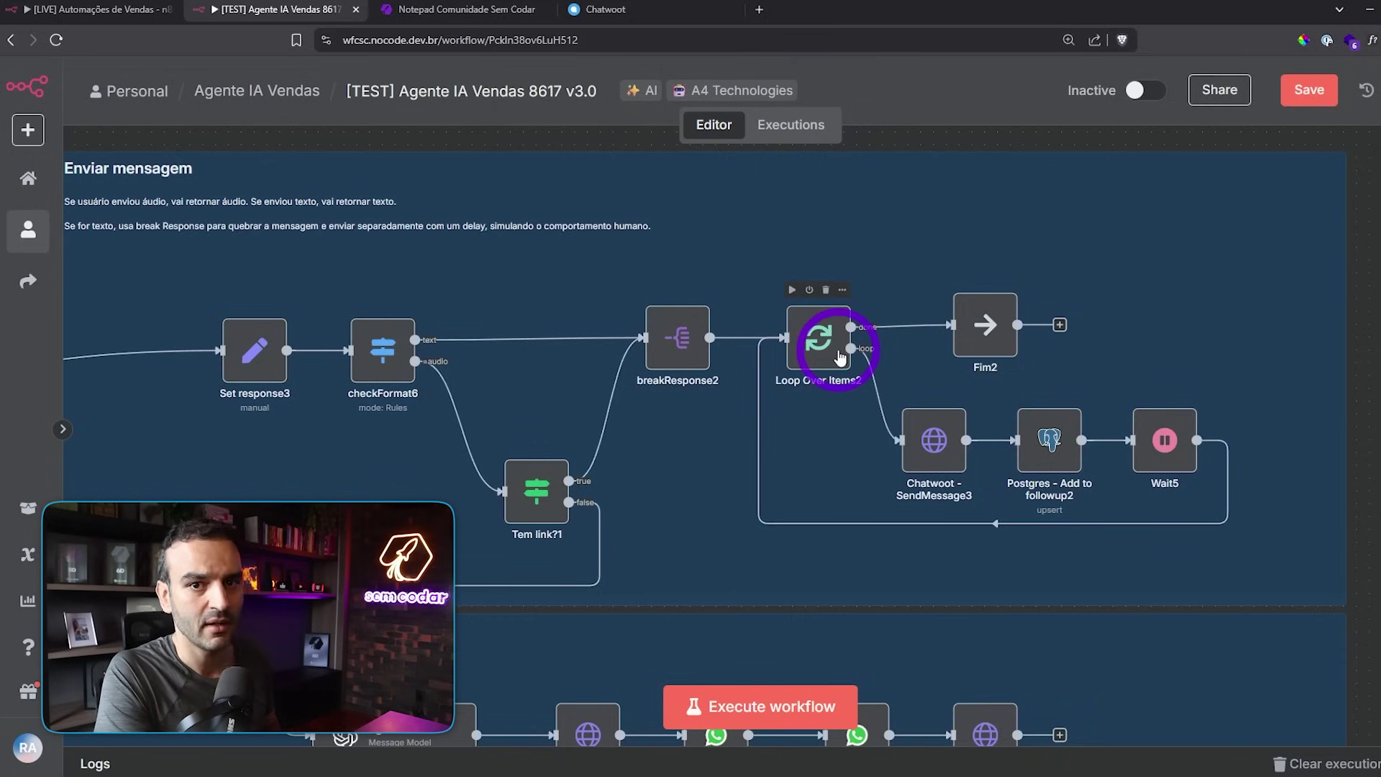
mouse_move(856, 328)
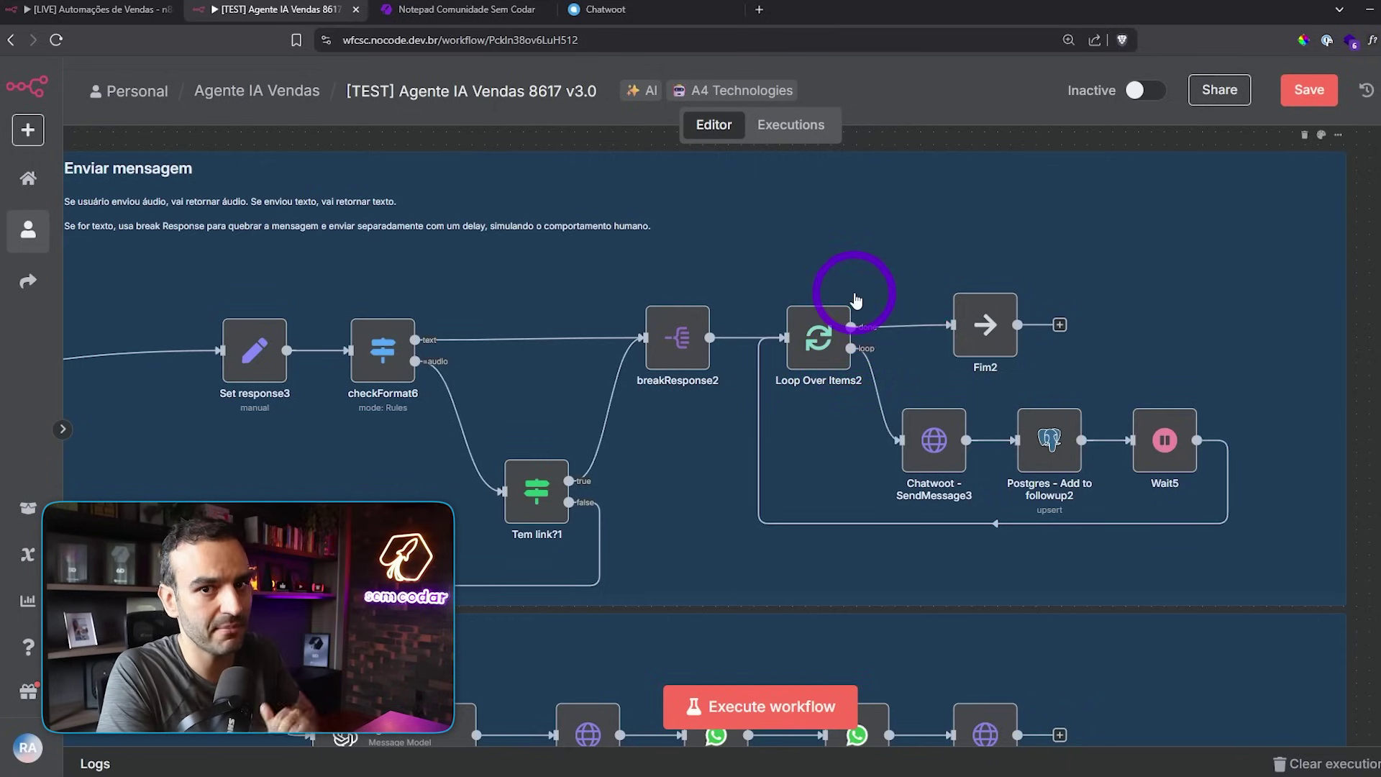
- Center the Loop Over Items2 loop with Chatwoot - SendMessage3, Postgres and Wait5
scroll(813, 474, "up", 2)
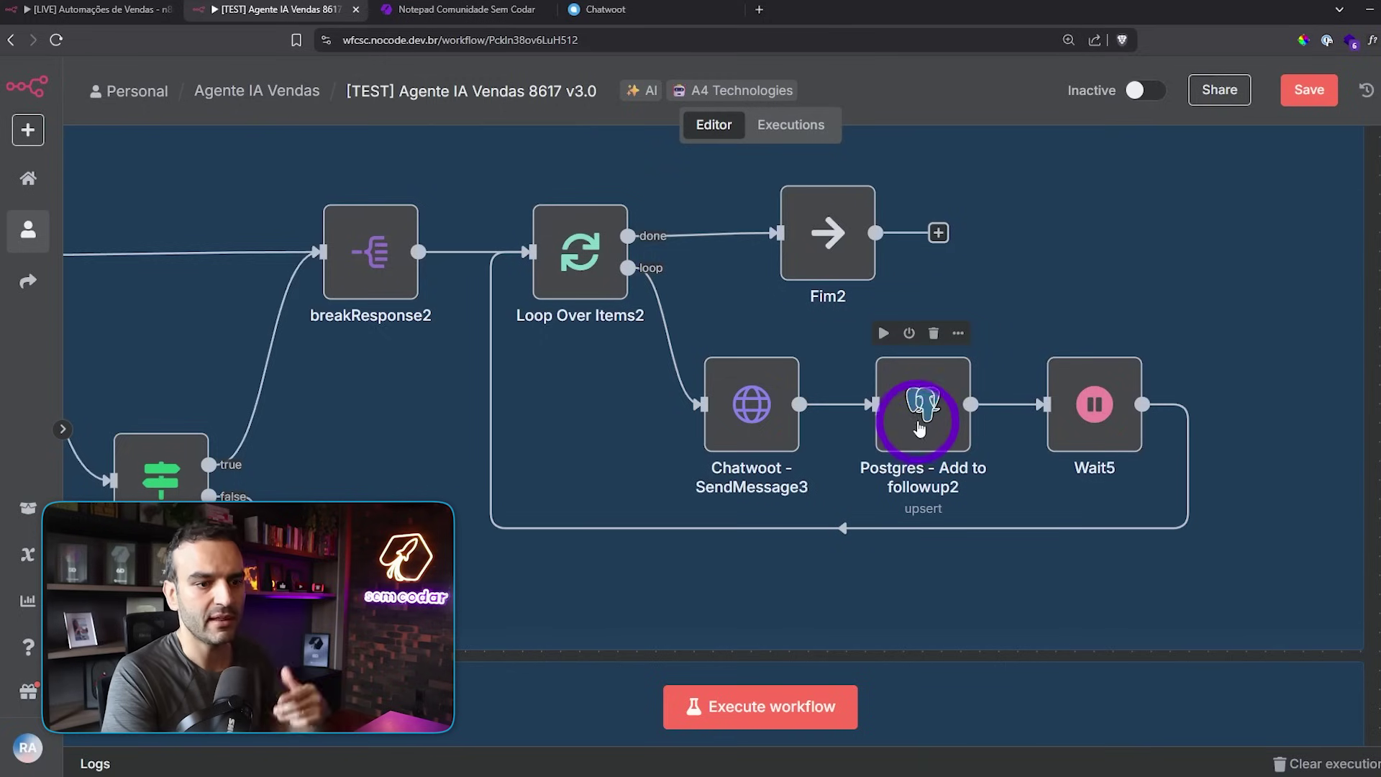
mouse_move(565, 449)
left_mouse_down()
mouse_move(705, 431)
mouse_move(539, 453)
left_mouse_up()
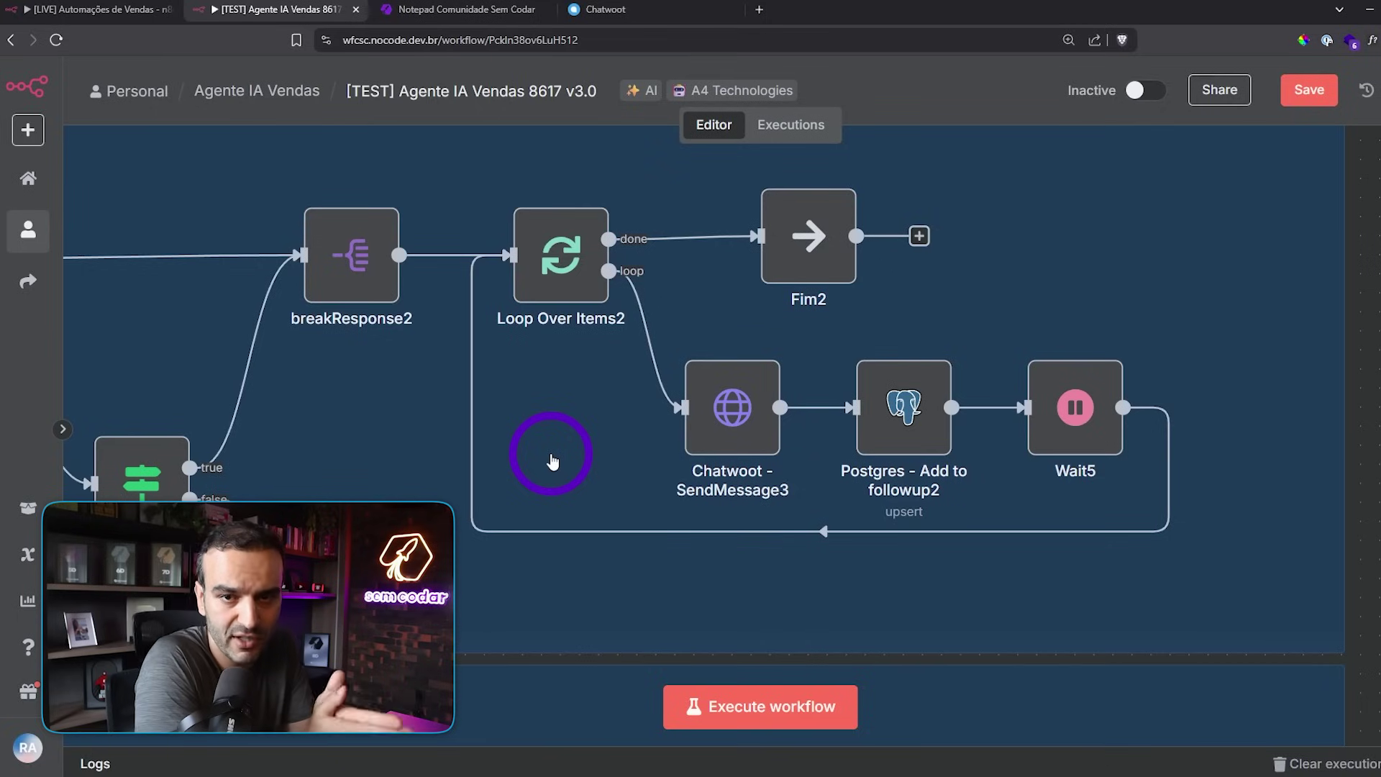
left_click_drag(552, 461, 564, 452)
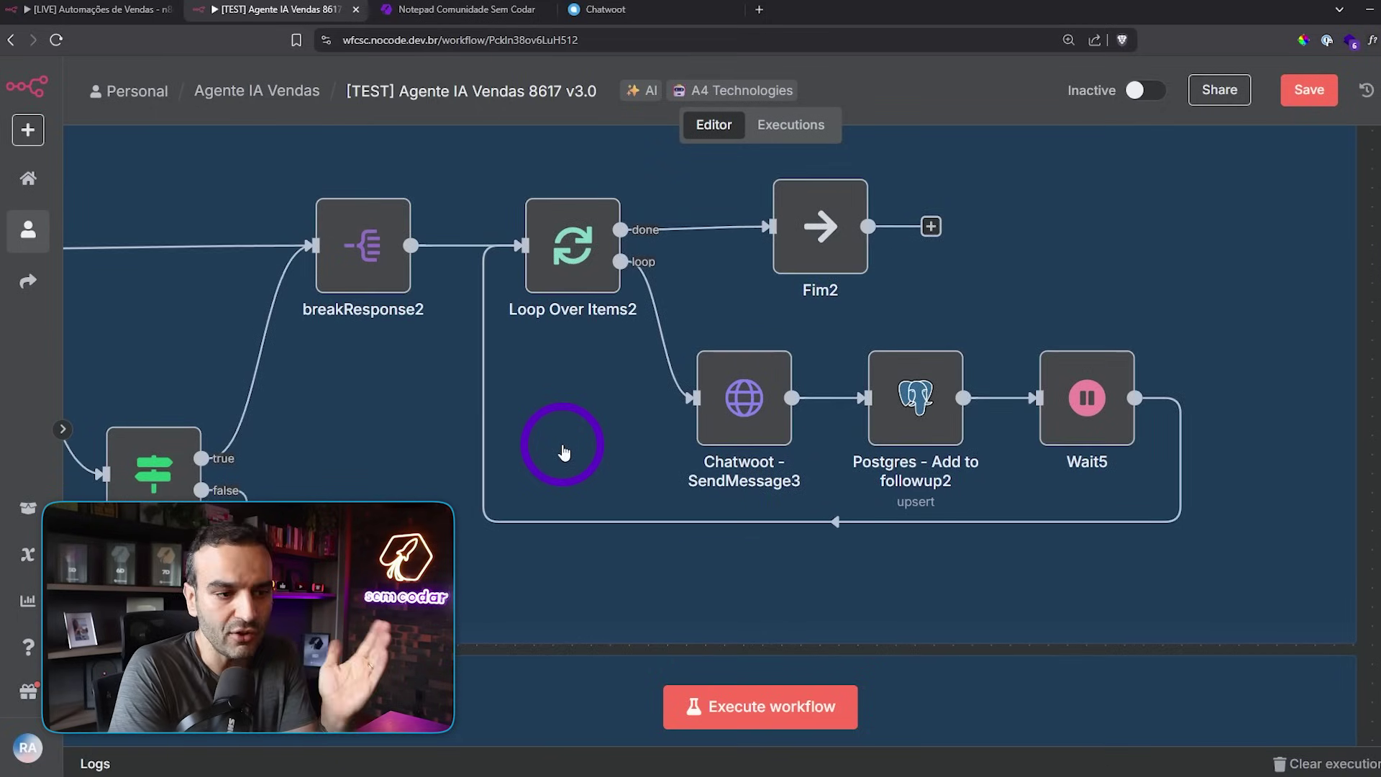
left_click_drag(564, 452, 656, 410)
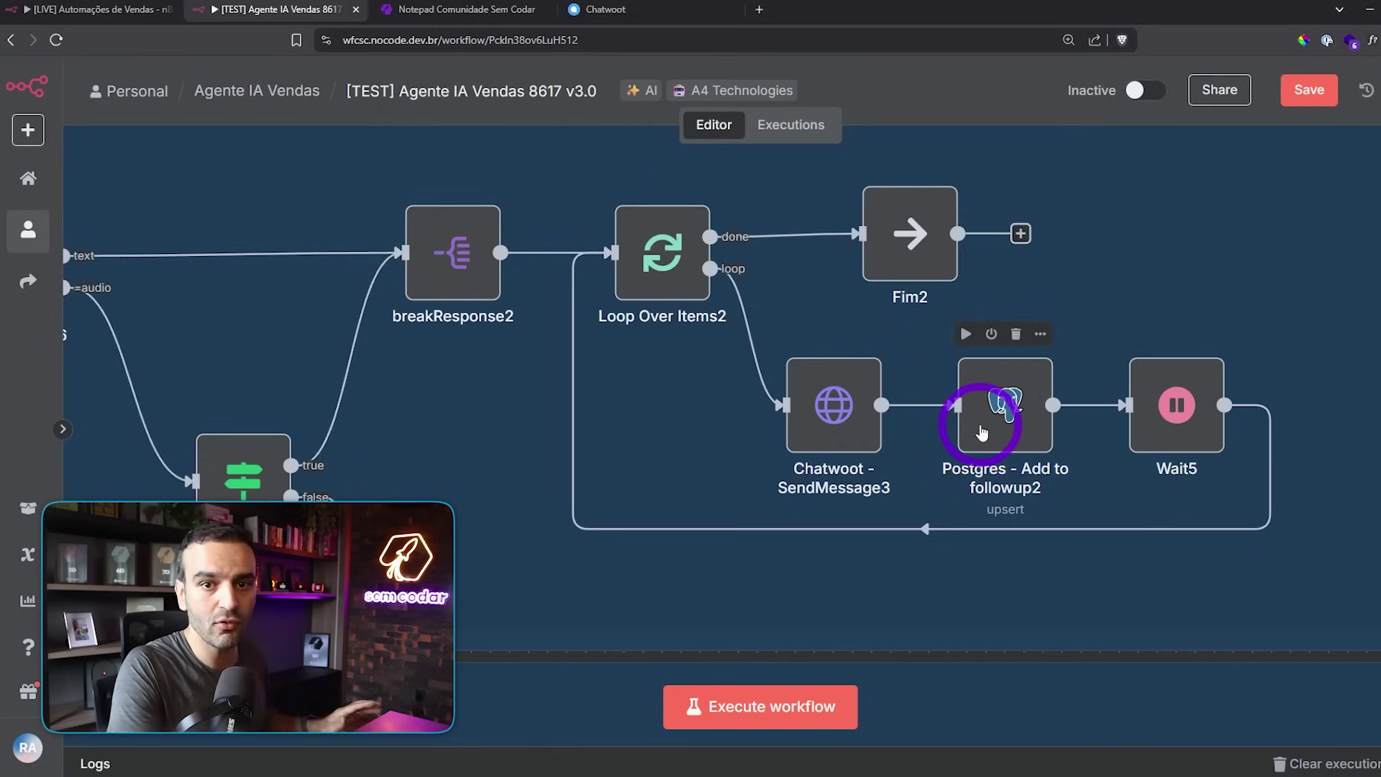
mouse_move(741, 518)
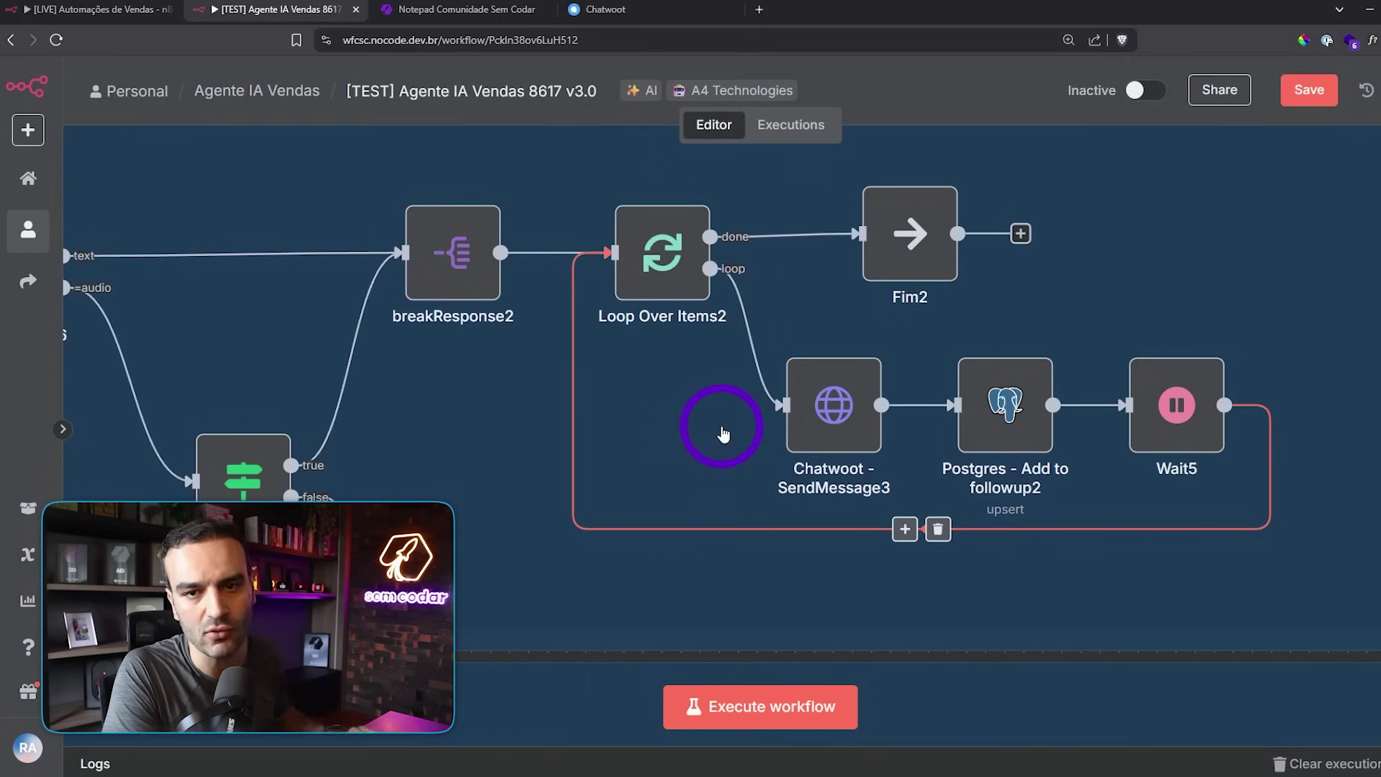
- Zoom out until Set response3 and checkFormat6 appear ahead of the loop
left_click_drag(710, 435, 869, 348)
scroll(869, 568, "down", 2)
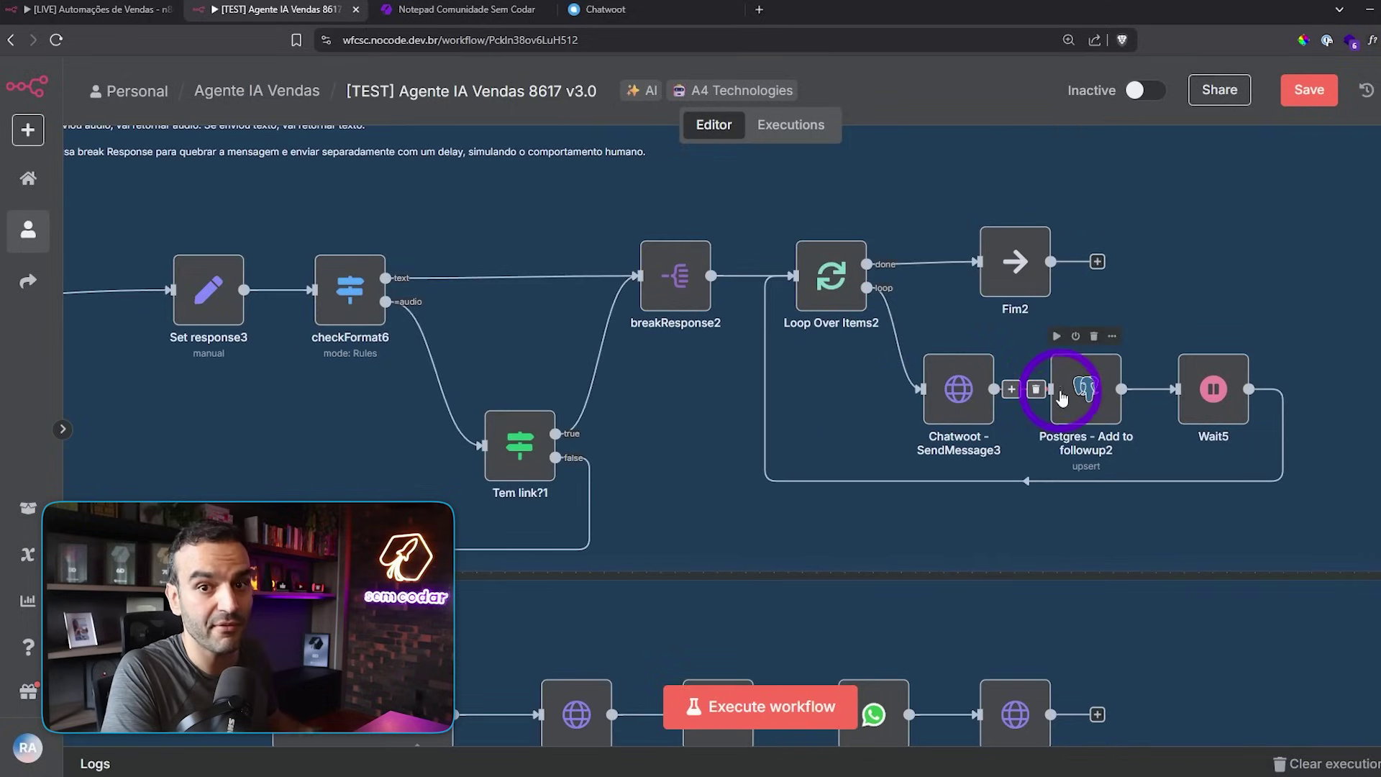
scroll(709, 410, "left", 3)
scroll(709, 410, "down", 1)
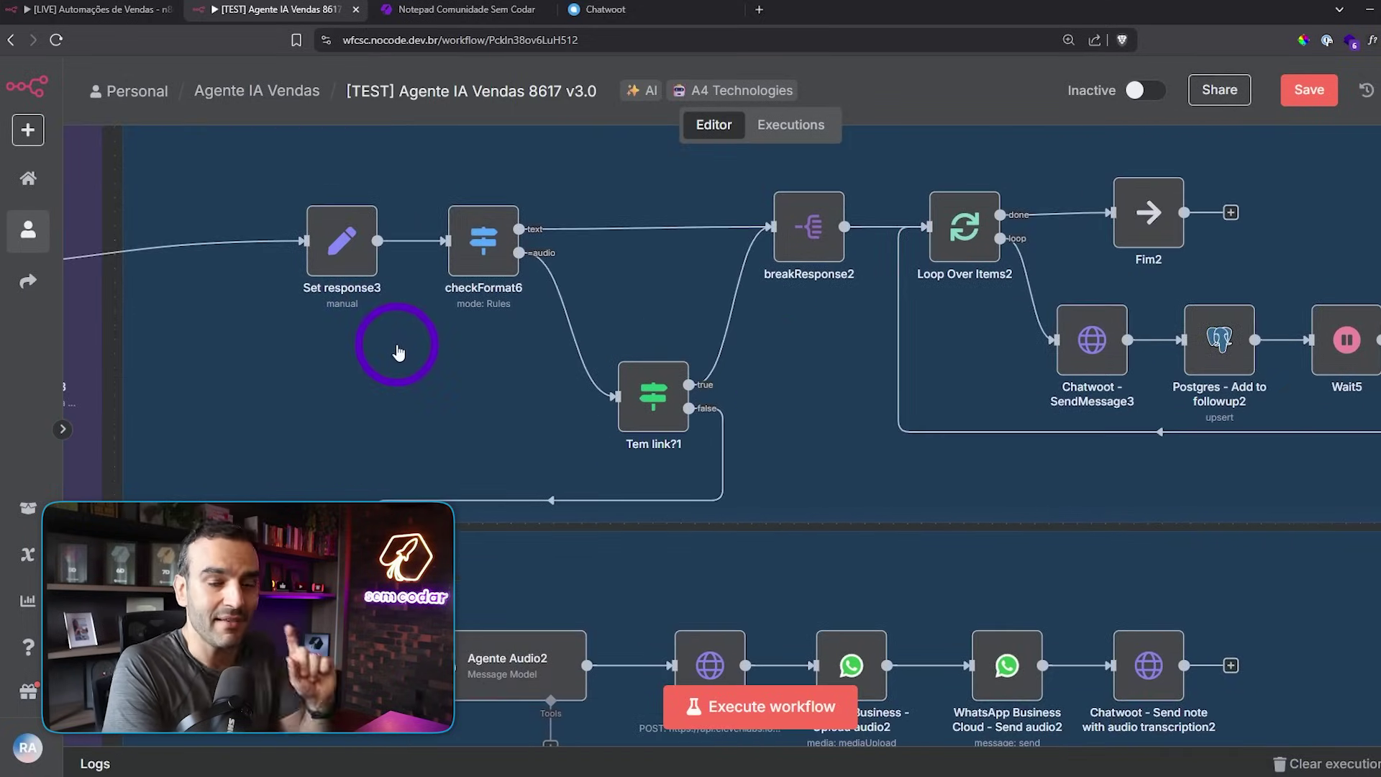
- Zoom in on the checkFormat6 node
scroll(847, 345, "right", 2)
scroll(848, 346, "up", 1)
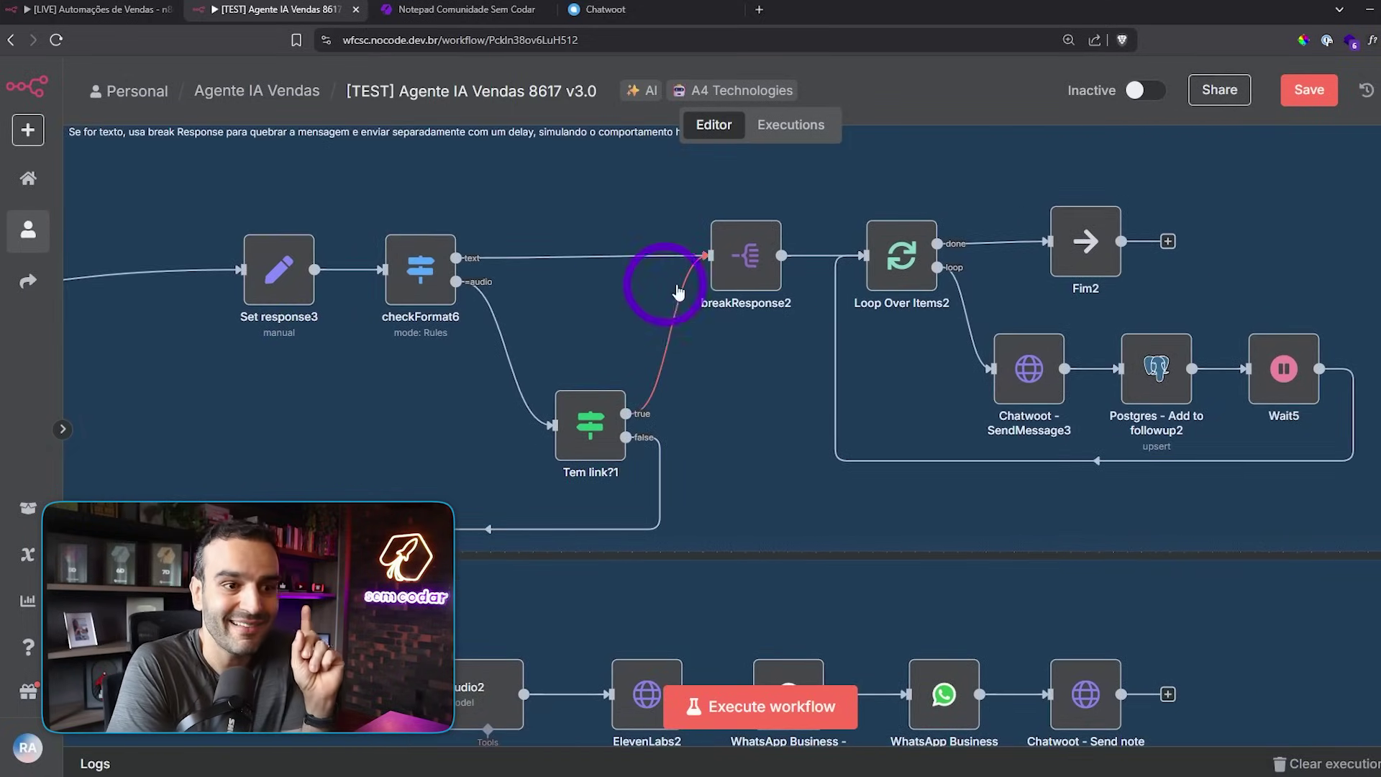
scroll(389, 417, "up", 4)
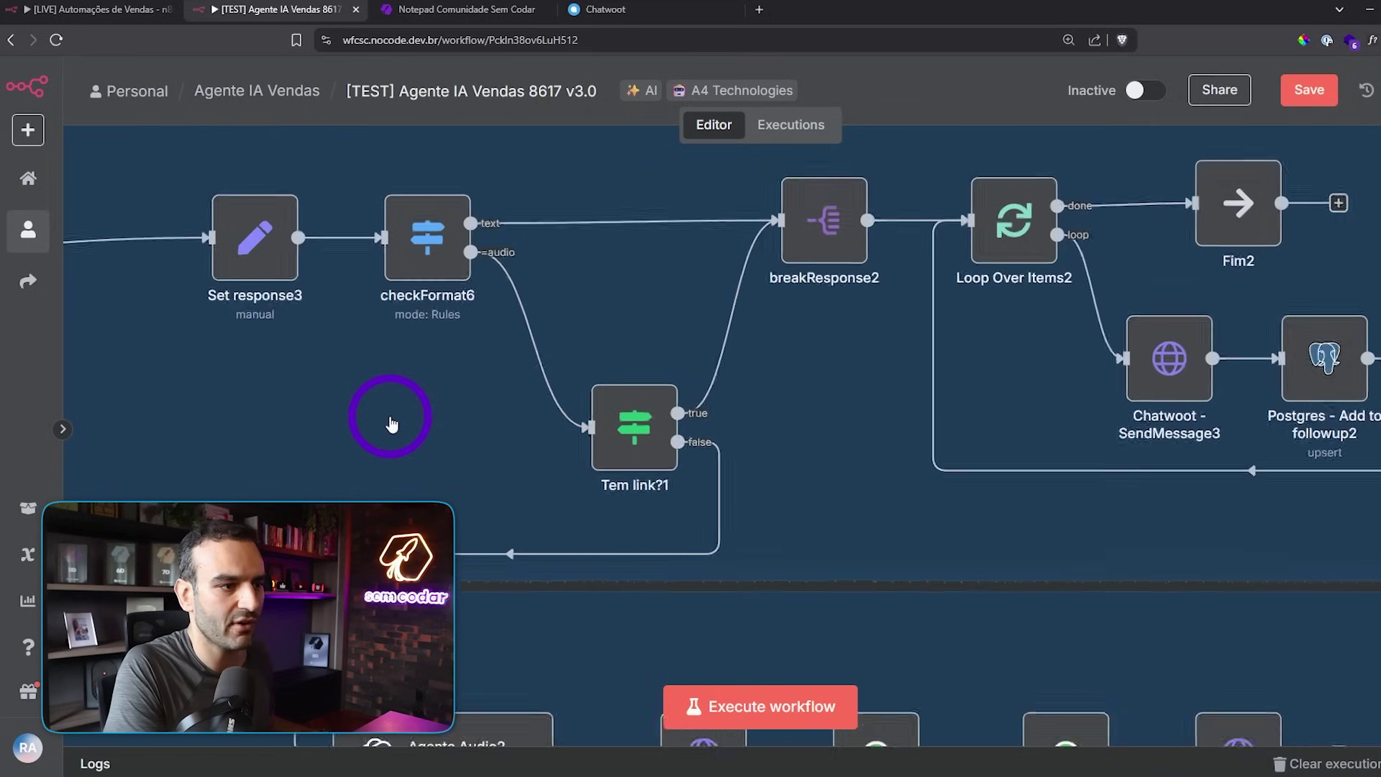
scroll(401, 431, "right", 1)
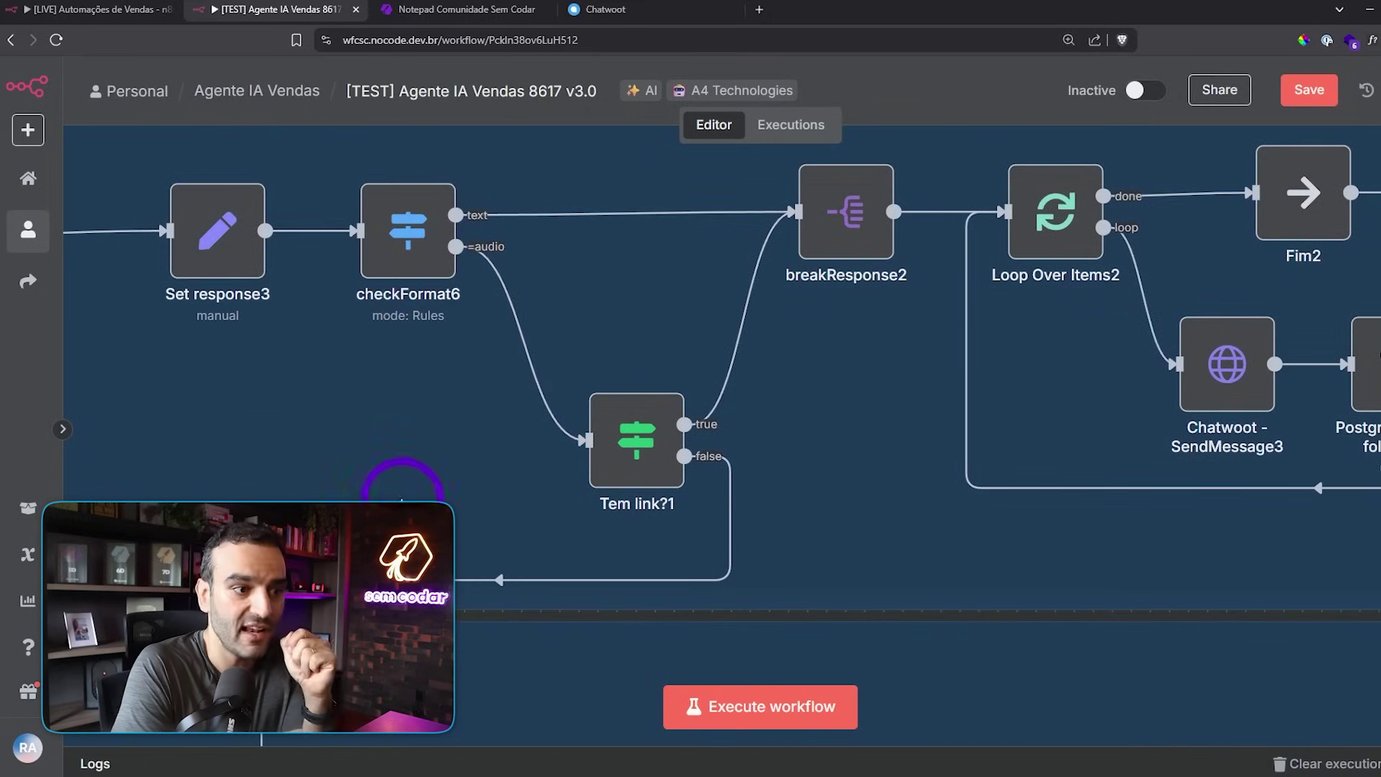
- Pan up to reveal the Enviar Áudio branch from Agente Audio2 through ElevenLabs2 and the WhatsApp nodes
left_click_drag(403, 504, 447, 293)
left_click_drag(709, 411, 579, 211)
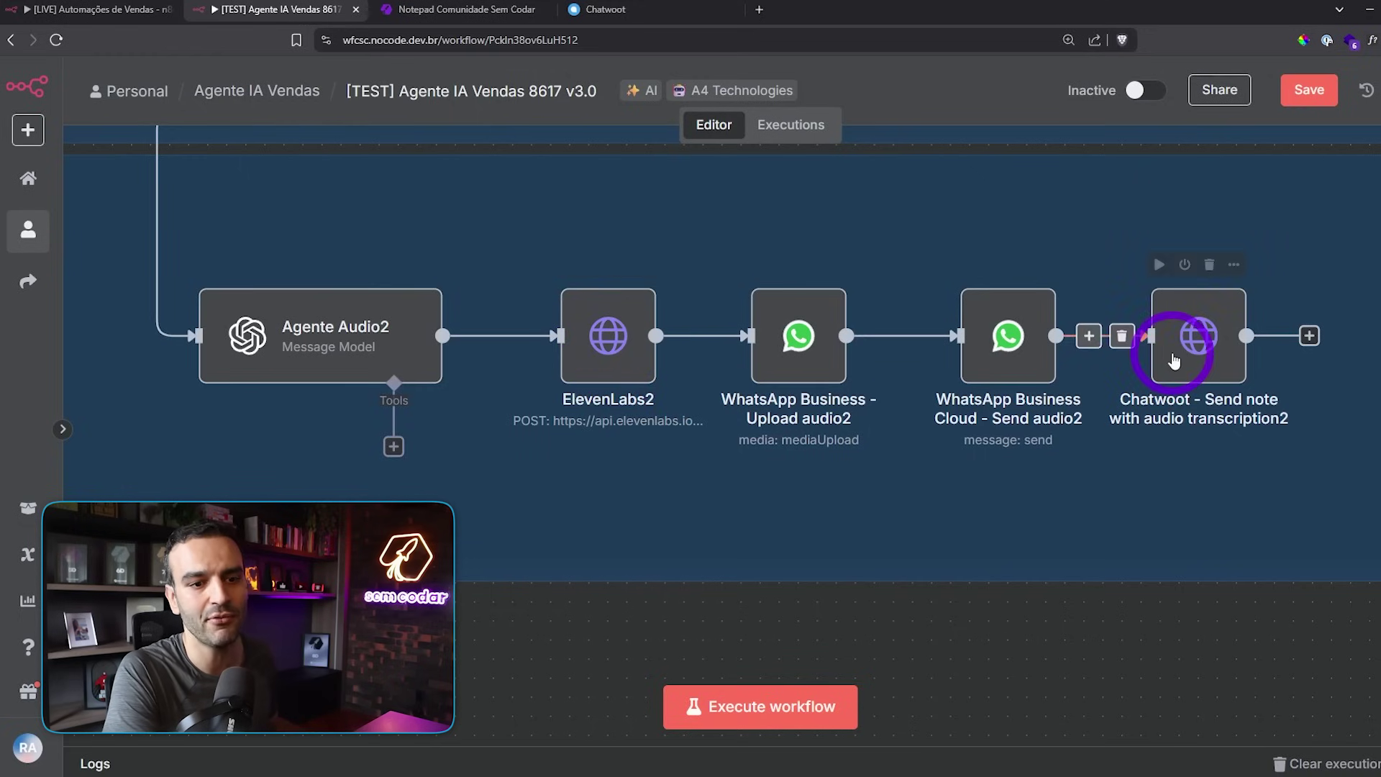
scroll(1005, 484, "up", 3)
scroll(805, 431, "up", 2)
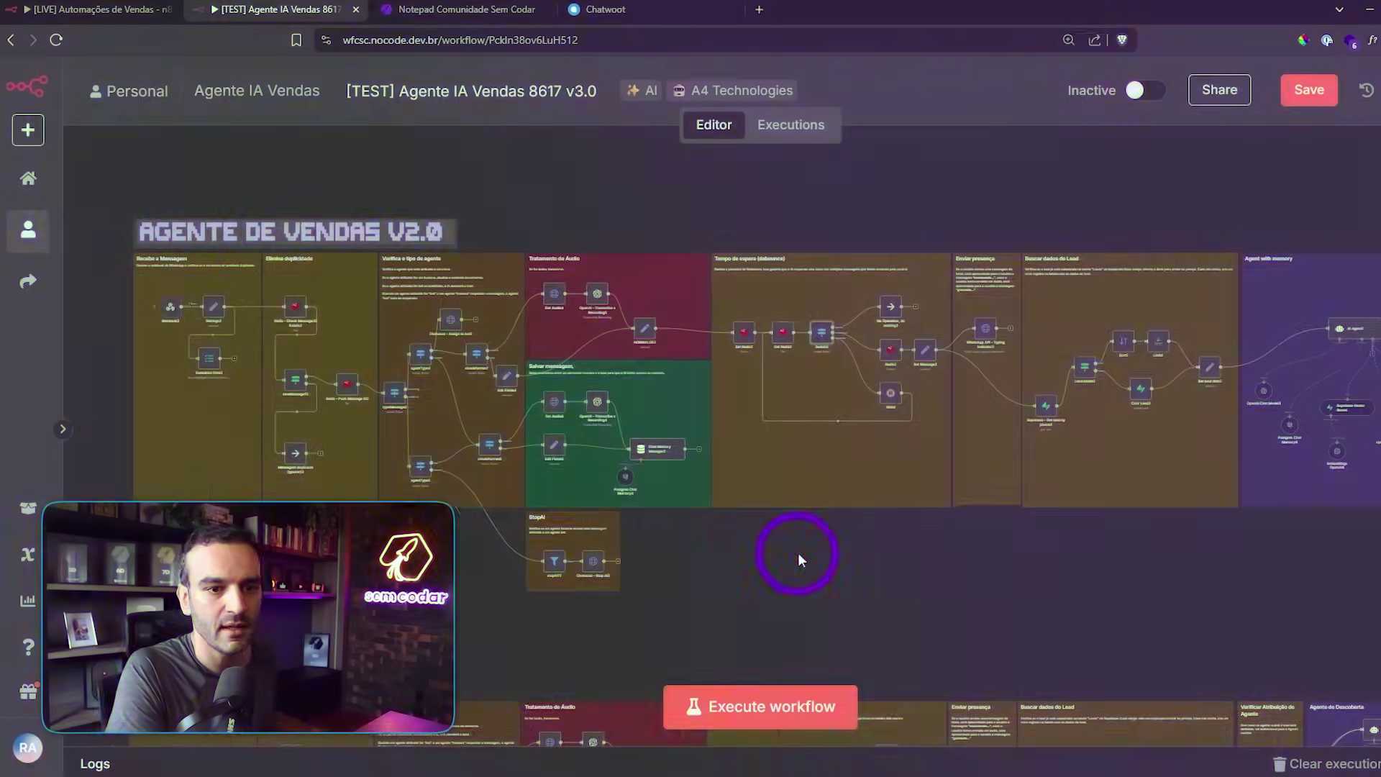
- Move from the V2.0 overview down to the start of the Agente de Vendas V3.0 row
left_click_drag(797, 557, 839, 531)
left_click_drag(740, 574, 607, 232)
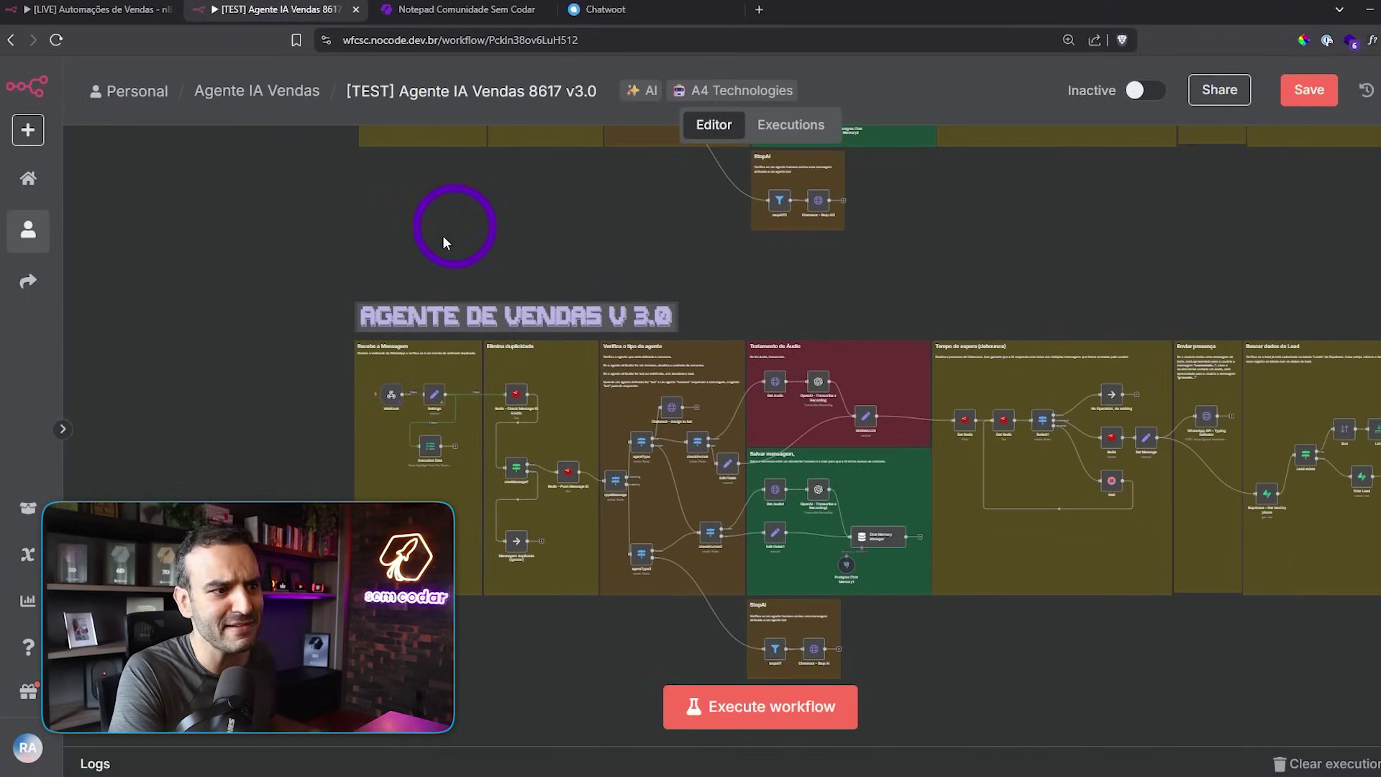
scroll(361, 360, "up", 5)
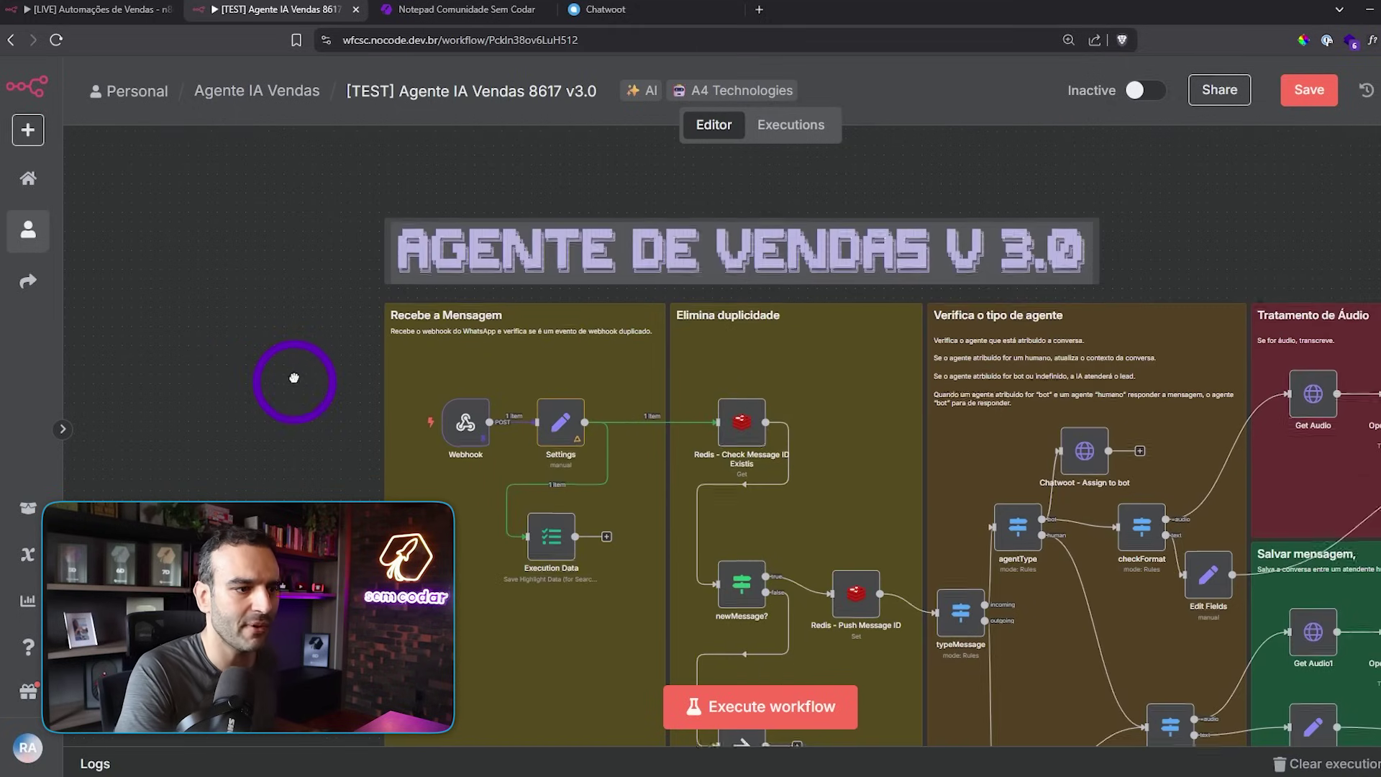
left_click_drag(294, 378, 230, 291)
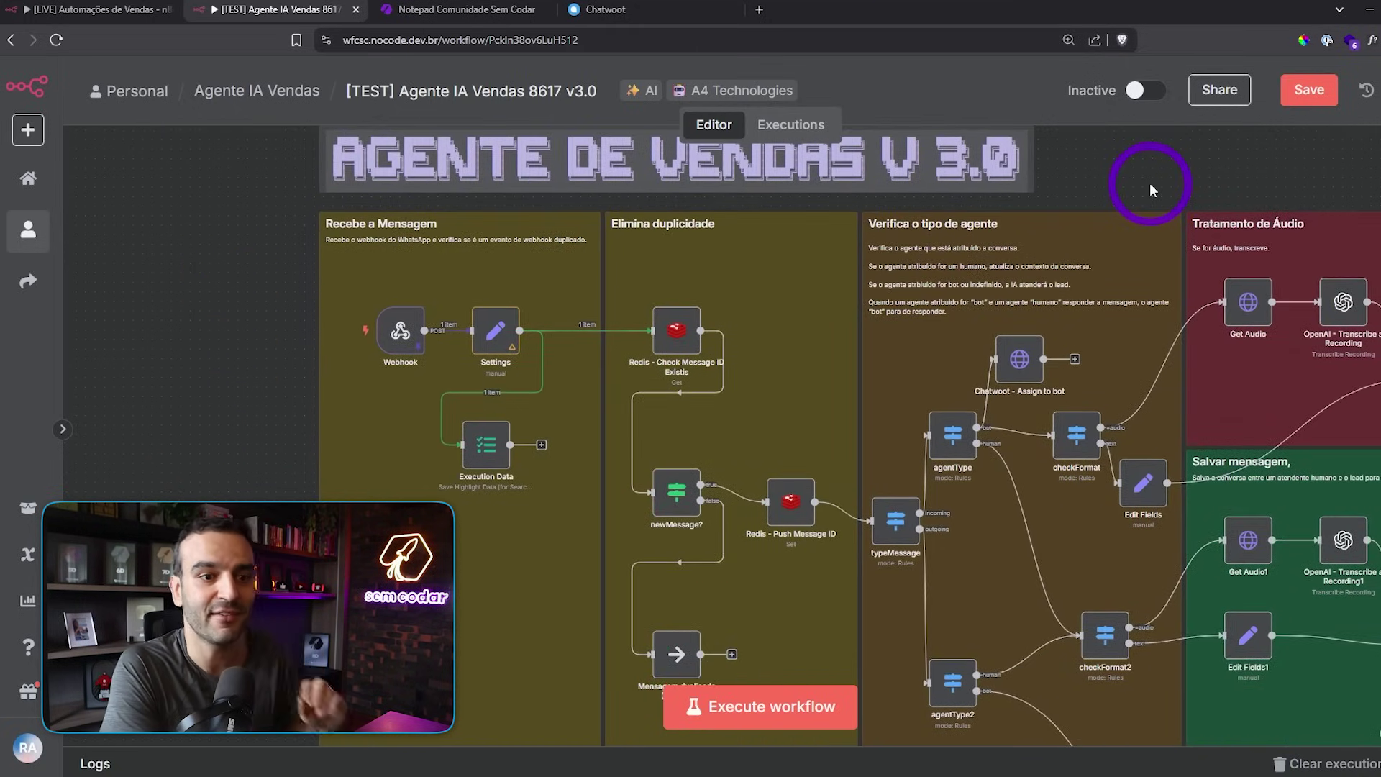
- Pan across Tempo de espera, Buscar dados do Lead and Verificar Atribuição to the three agent groups
left_click_drag(1149, 183, 836, 190)
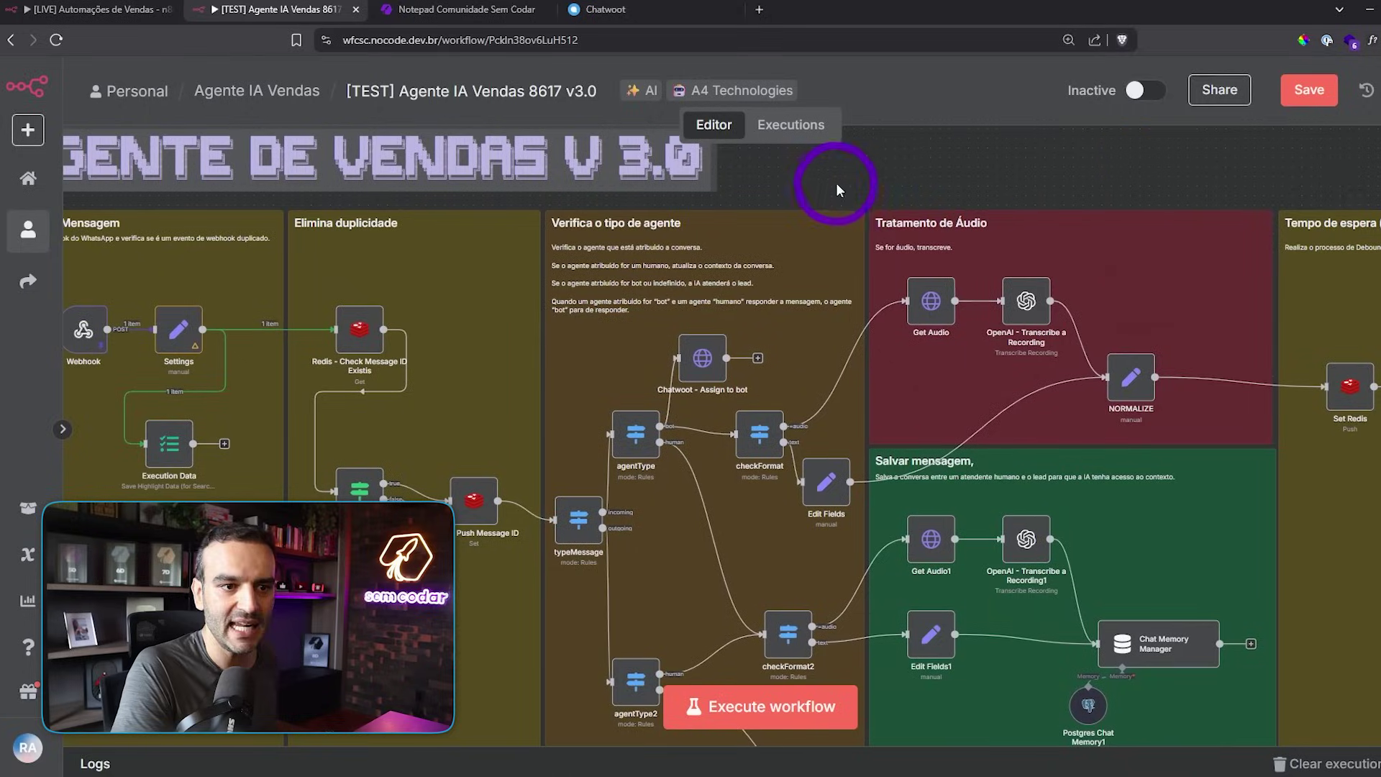
left_click_drag(1137, 174, 760, 178)
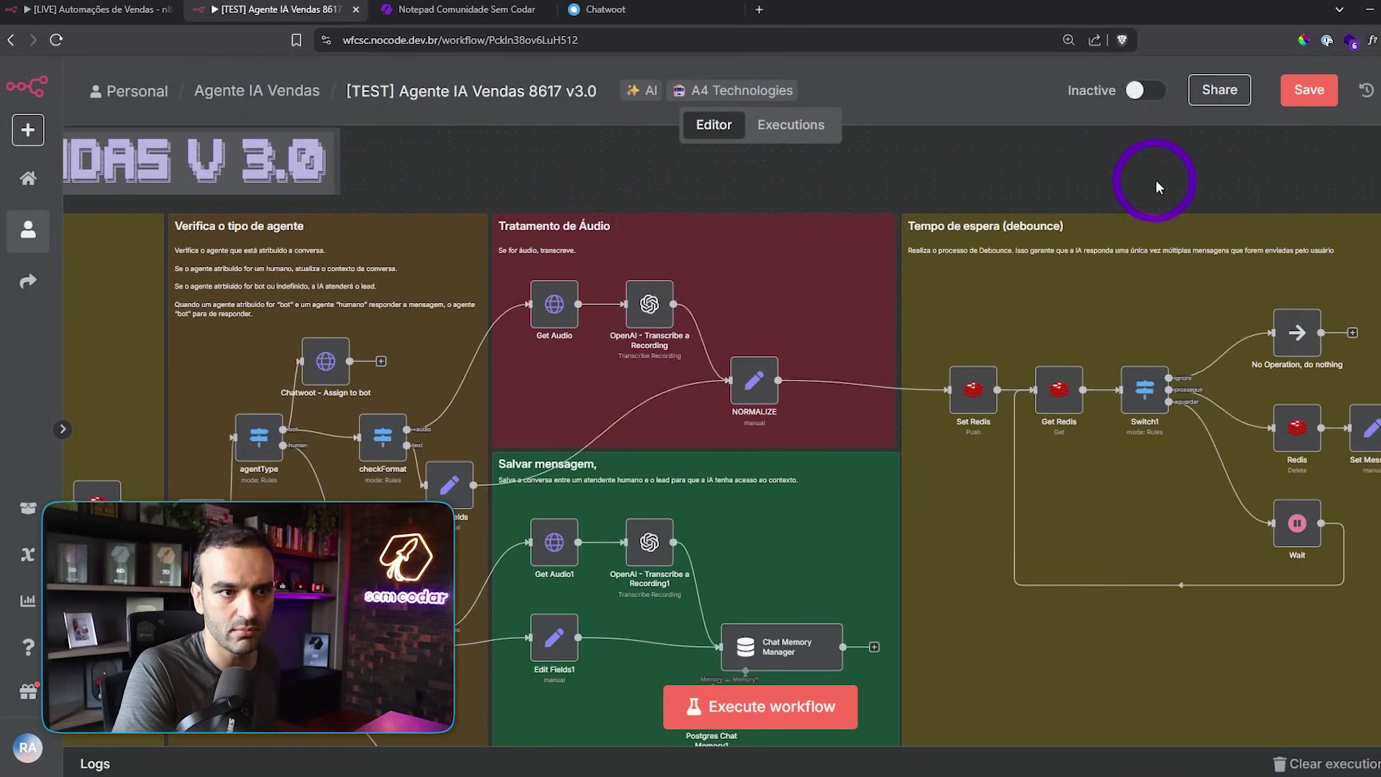
left_click_drag(1157, 182, 890, 173)
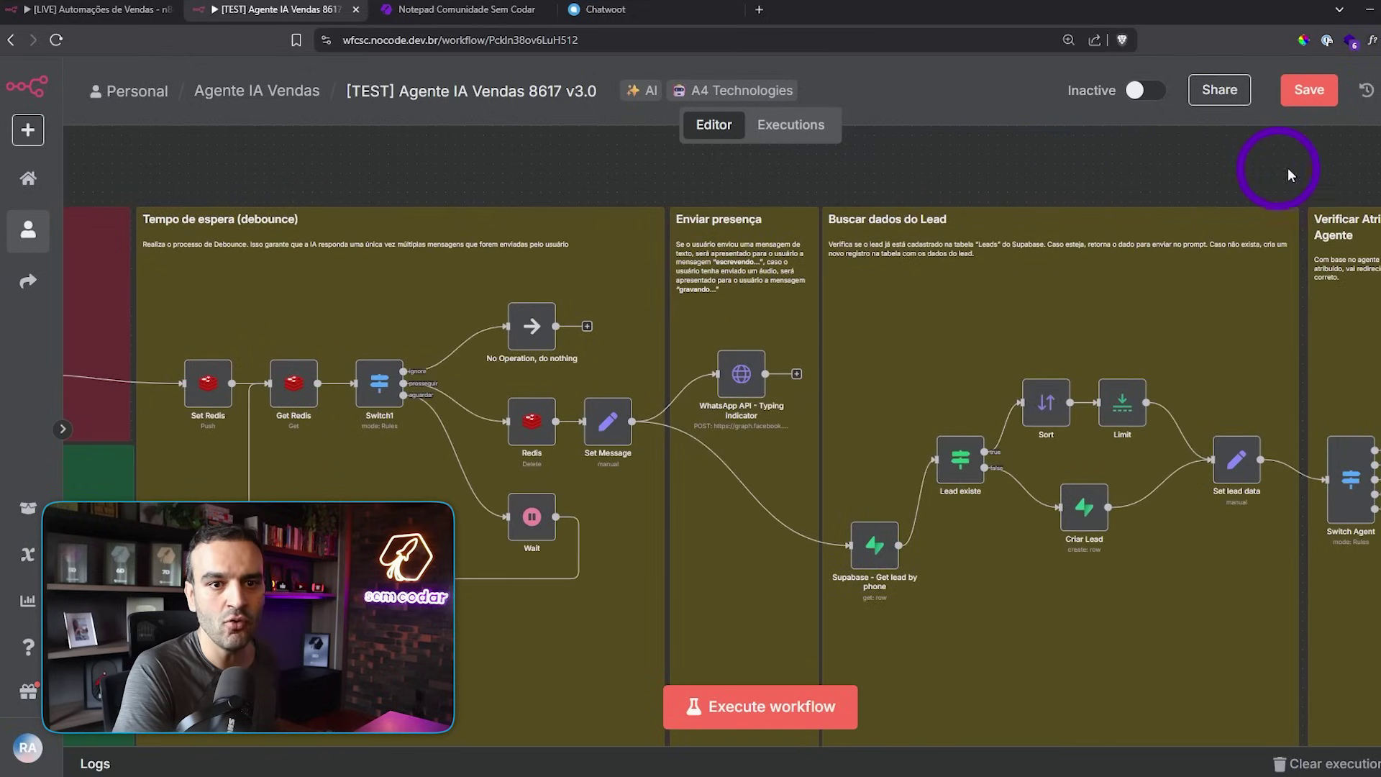
left_click_drag(1288, 166, 873, 138)
left_click_drag(1237, 403, 1135, 408)
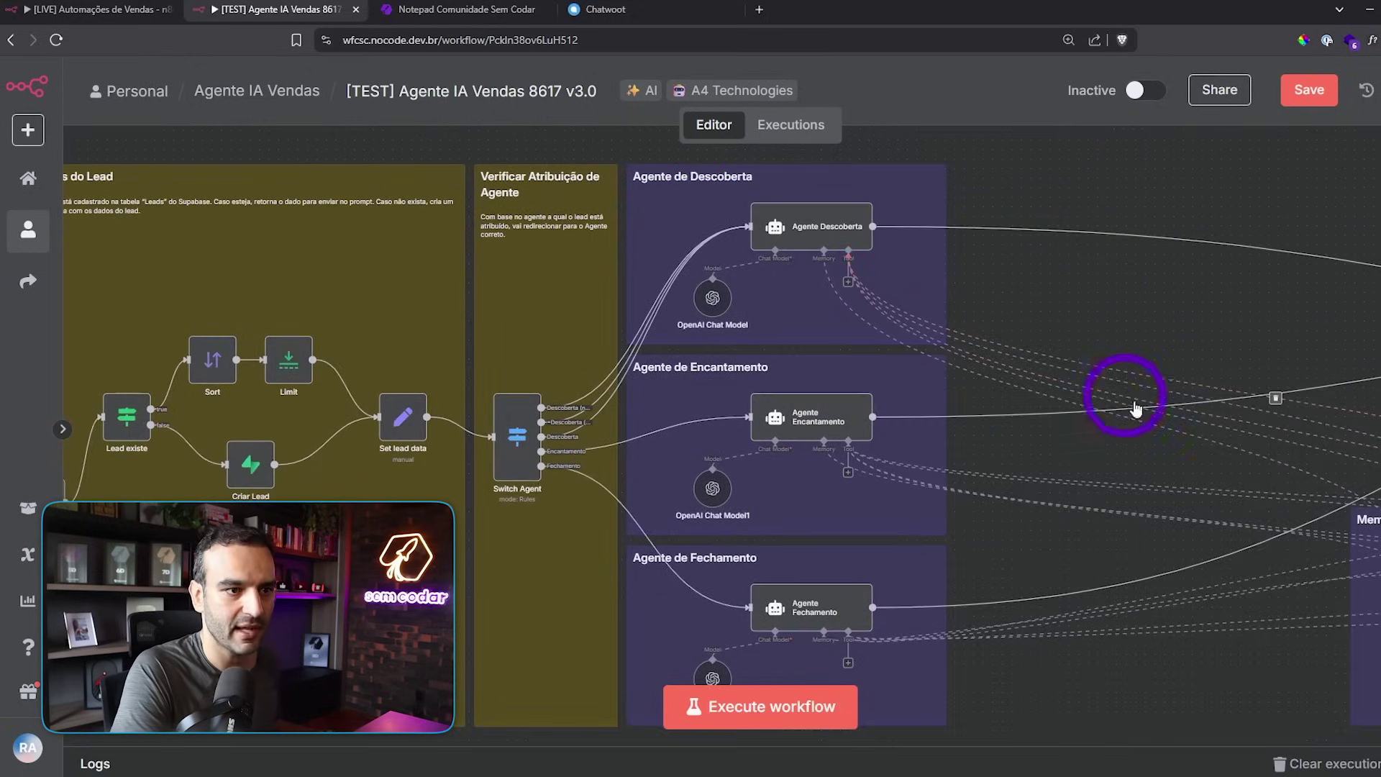
scroll(1059, 304, "down", 5)
- Zoom into the Agent with memory group and open the OpenAI Chat Model8 parameters
scroll(1066, 309, "up", 5)
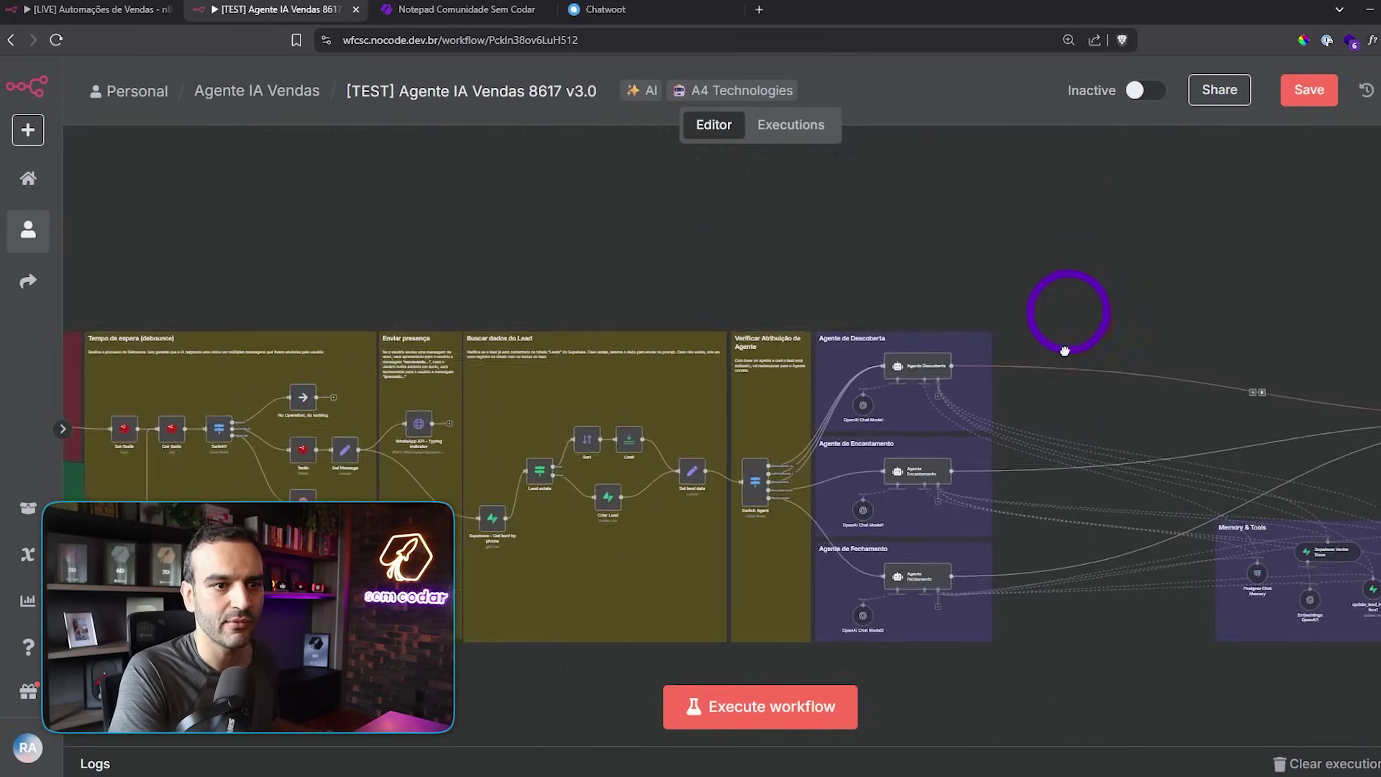
scroll(1017, 549, "up", 4)
scroll(888, 381, "up", 5)
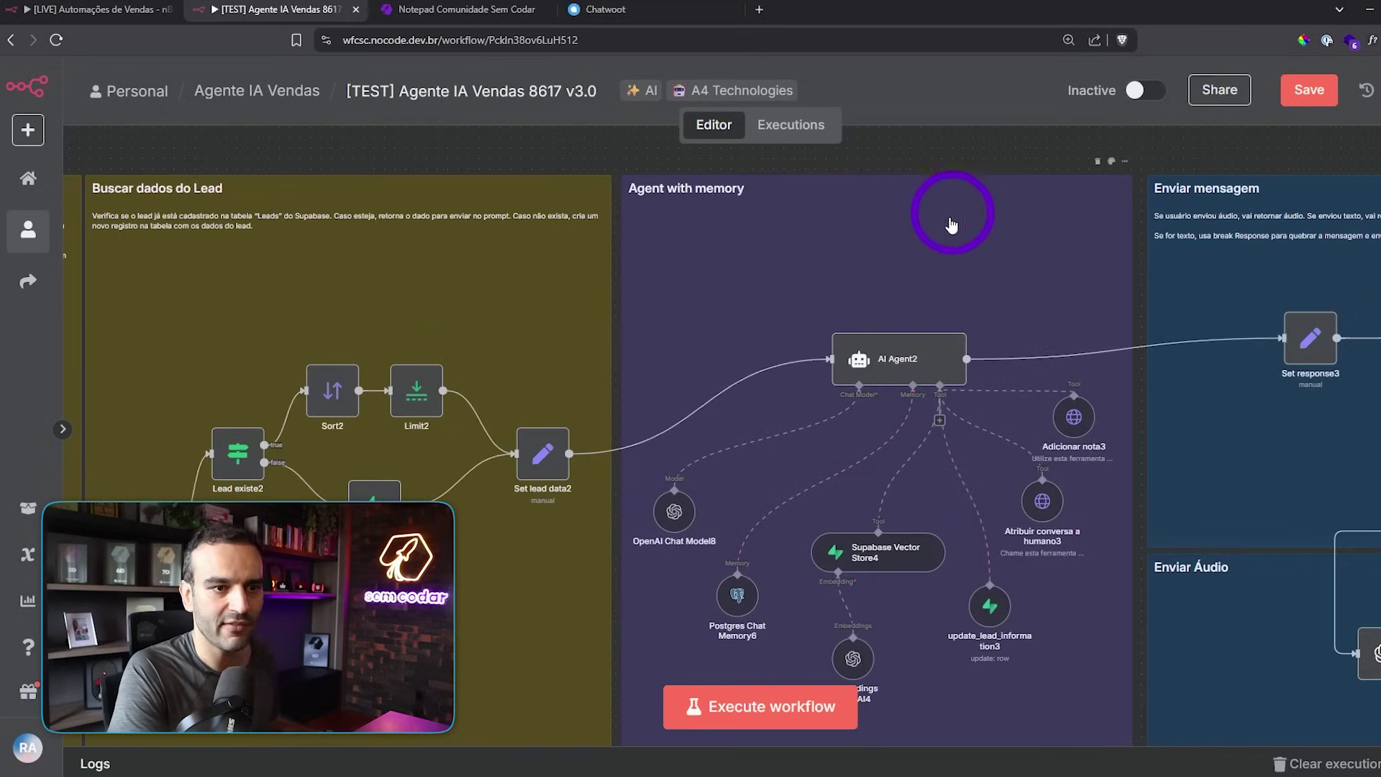
left_click_drag(908, 168, 925, 139)
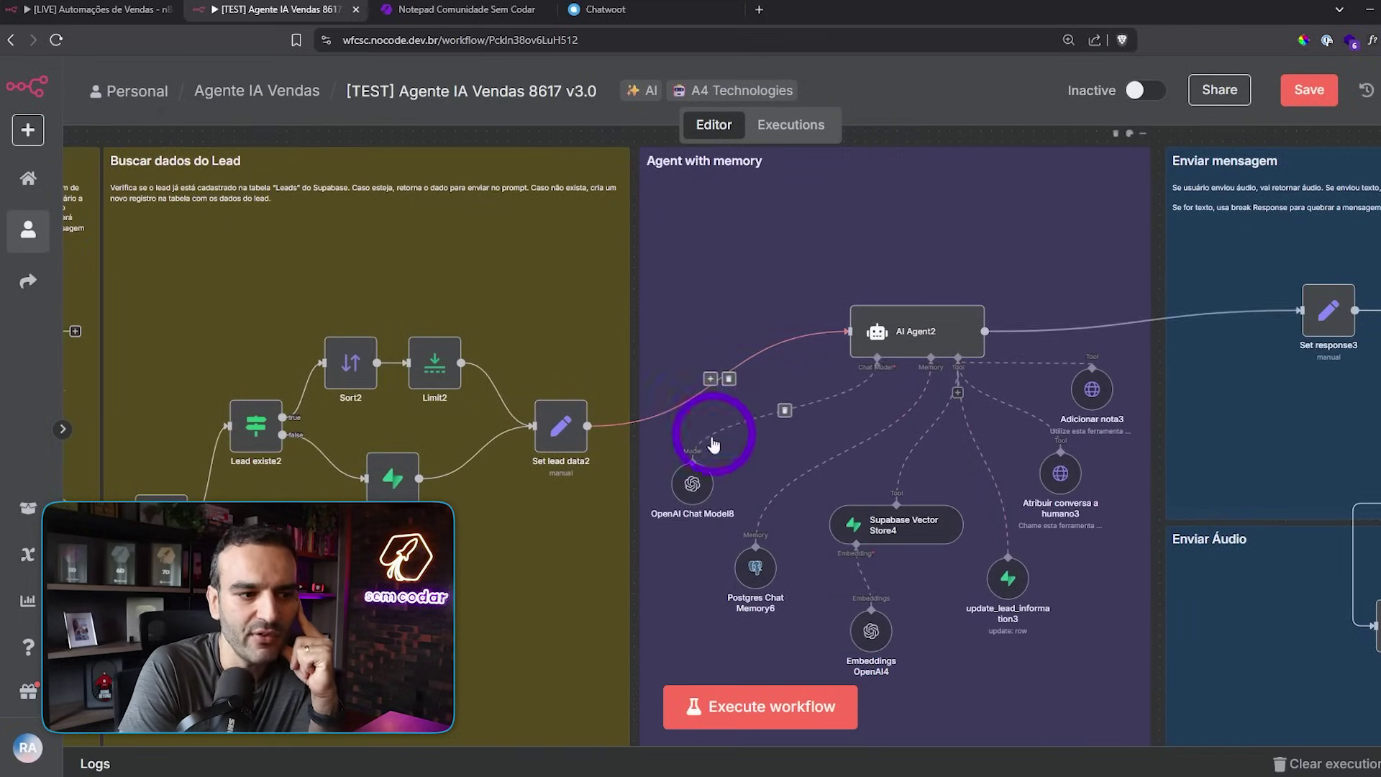
double_click(700, 495)
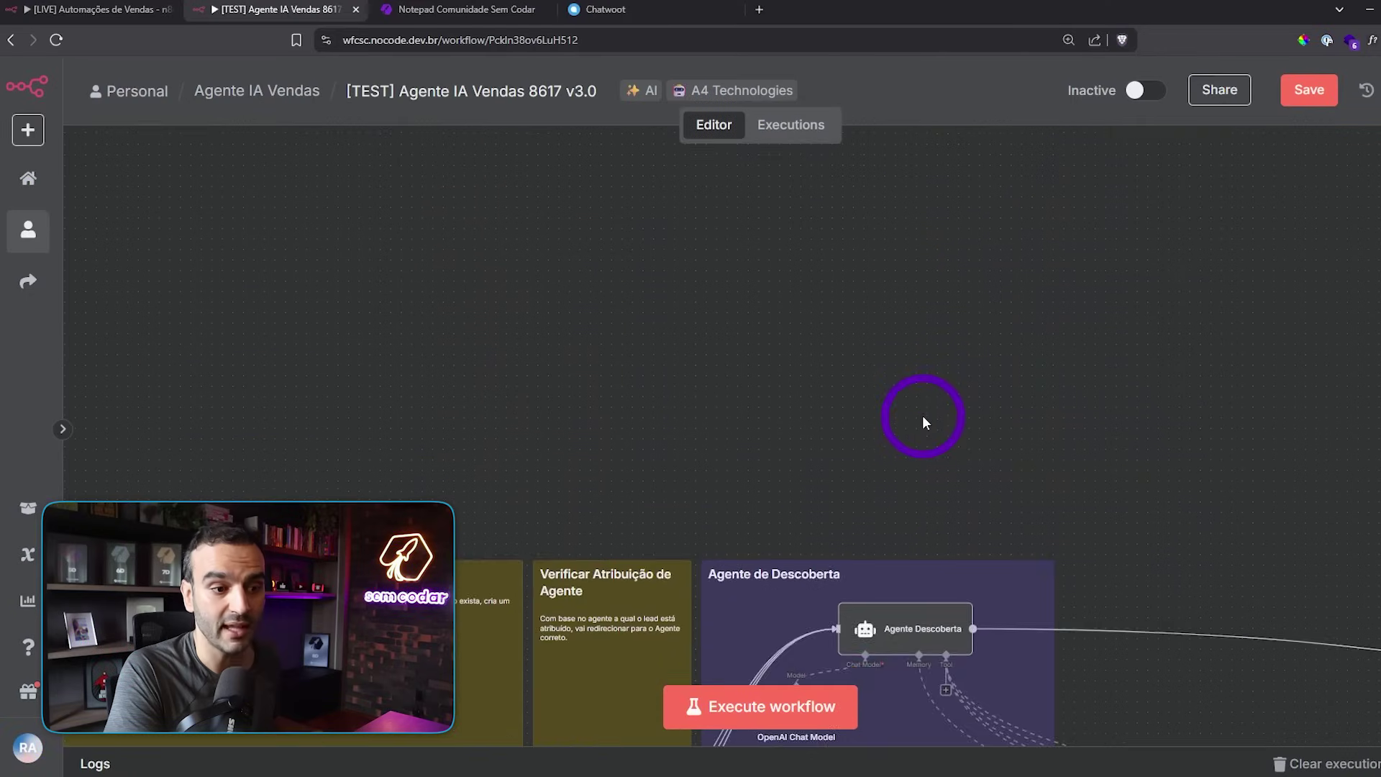
- Scroll back to the v3.0 Buscar dados do Lead, Verificar Atribuição de Agente and agent groups
scroll(922, 416, "down", 6)
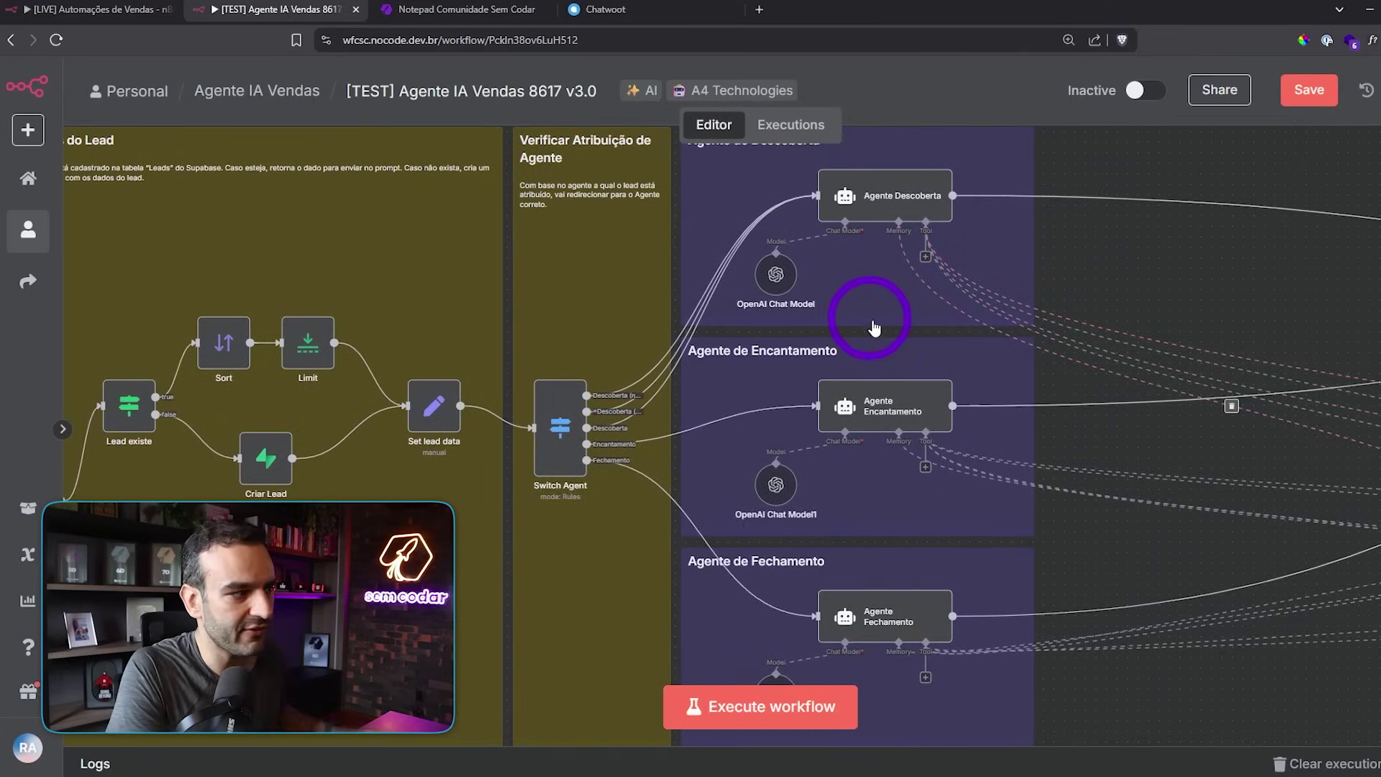
- Go full screen with F11 and center Switch Agent with the Descoberta, Encantamento and Fechamento groups
key("F11")
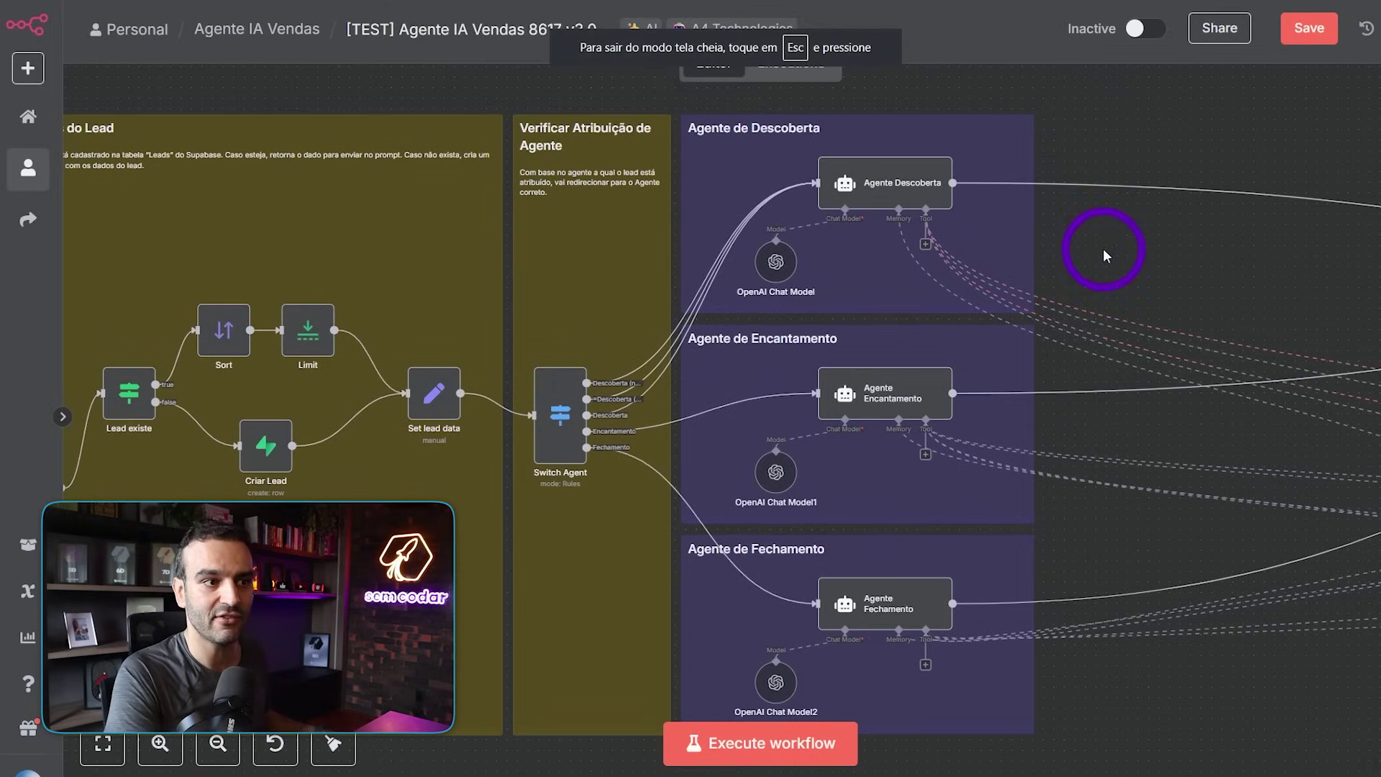
left_click_drag(1135, 247, 1137, 254)
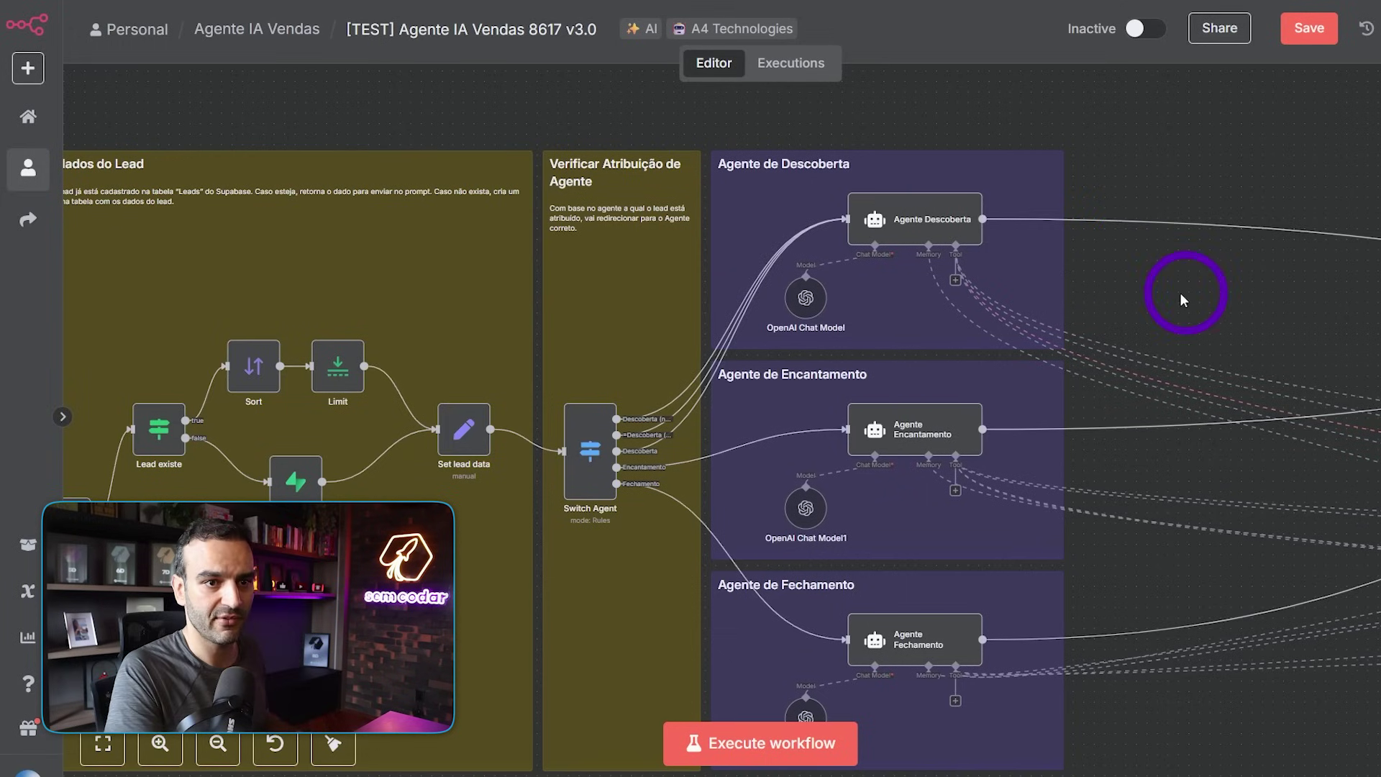
scroll(1147, 292, "up", 1)
left_click_drag(1146, 290, 1184, 252)
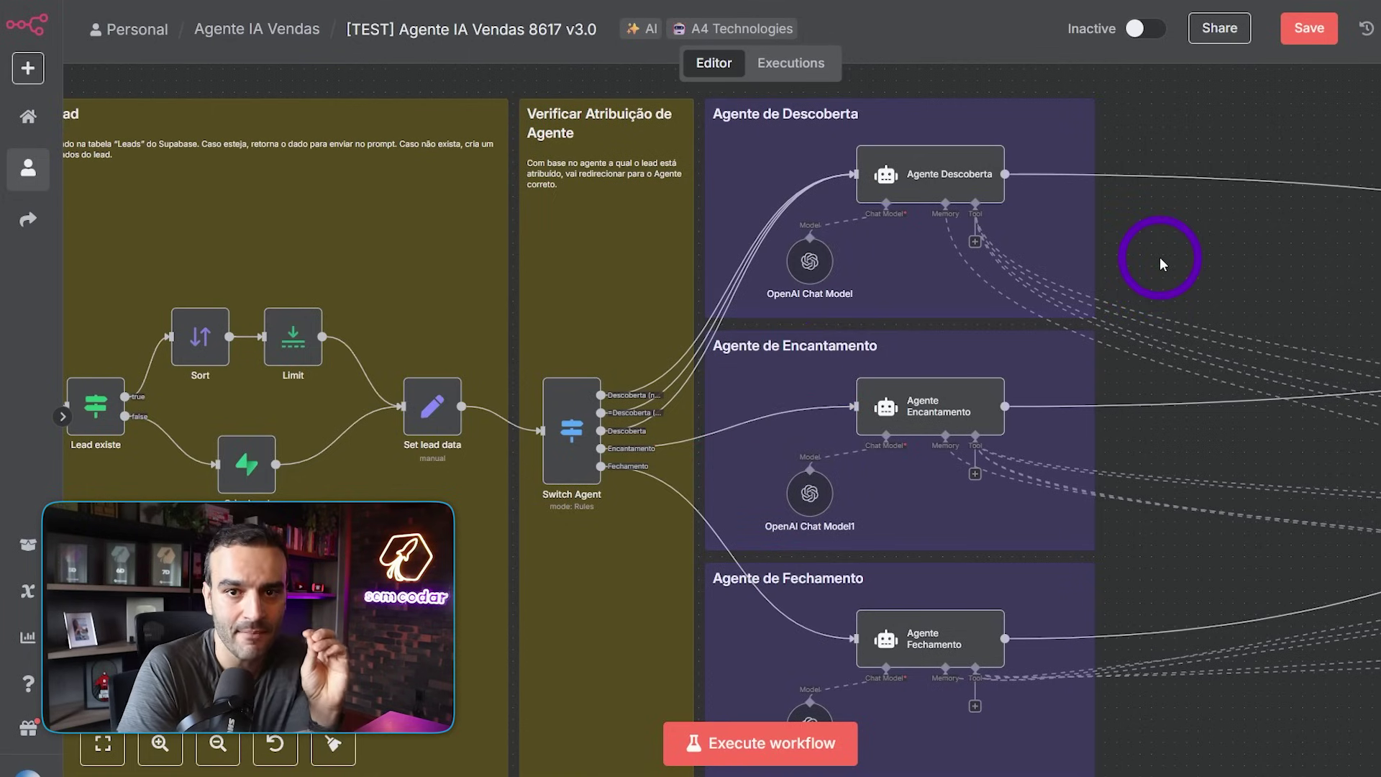
left_click_drag(1161, 259, 1178, 257)
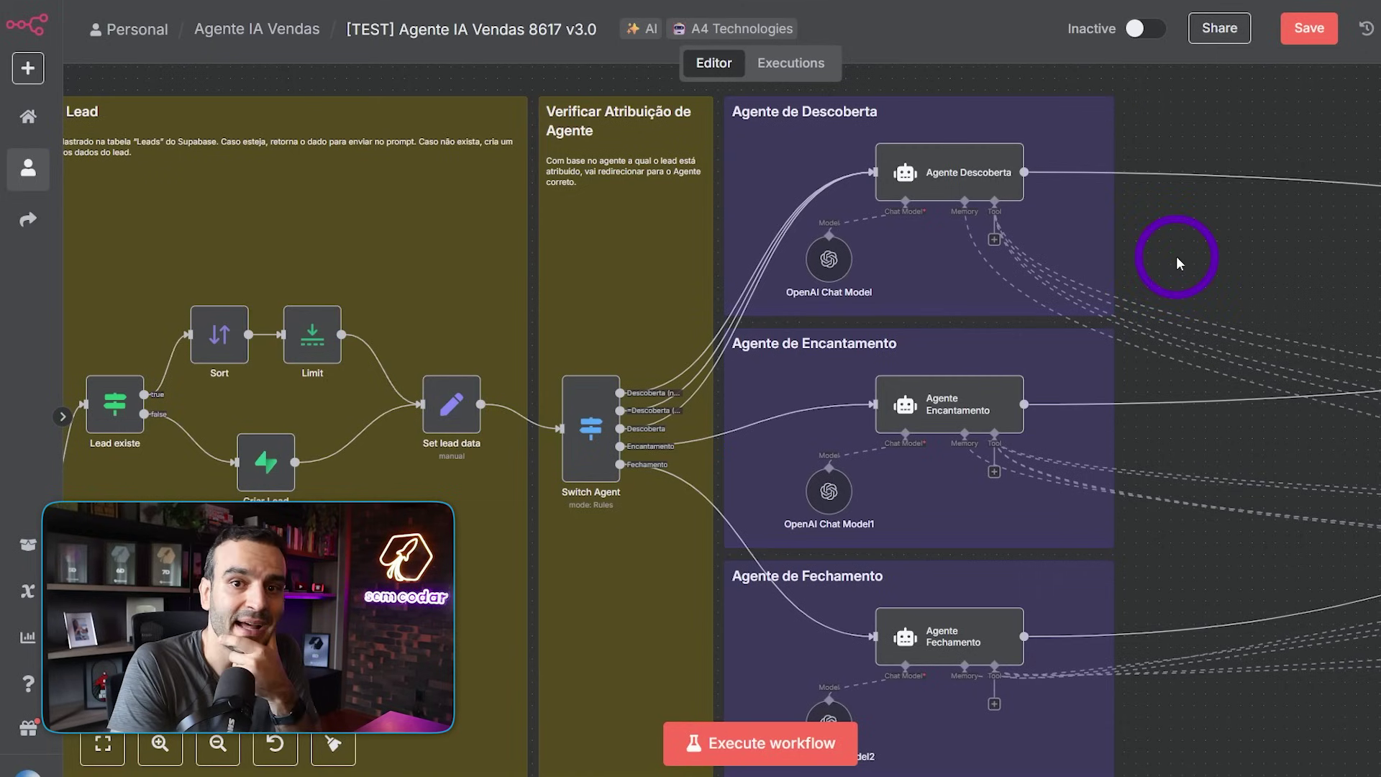
left_click_drag(1176, 256, 1187, 247)
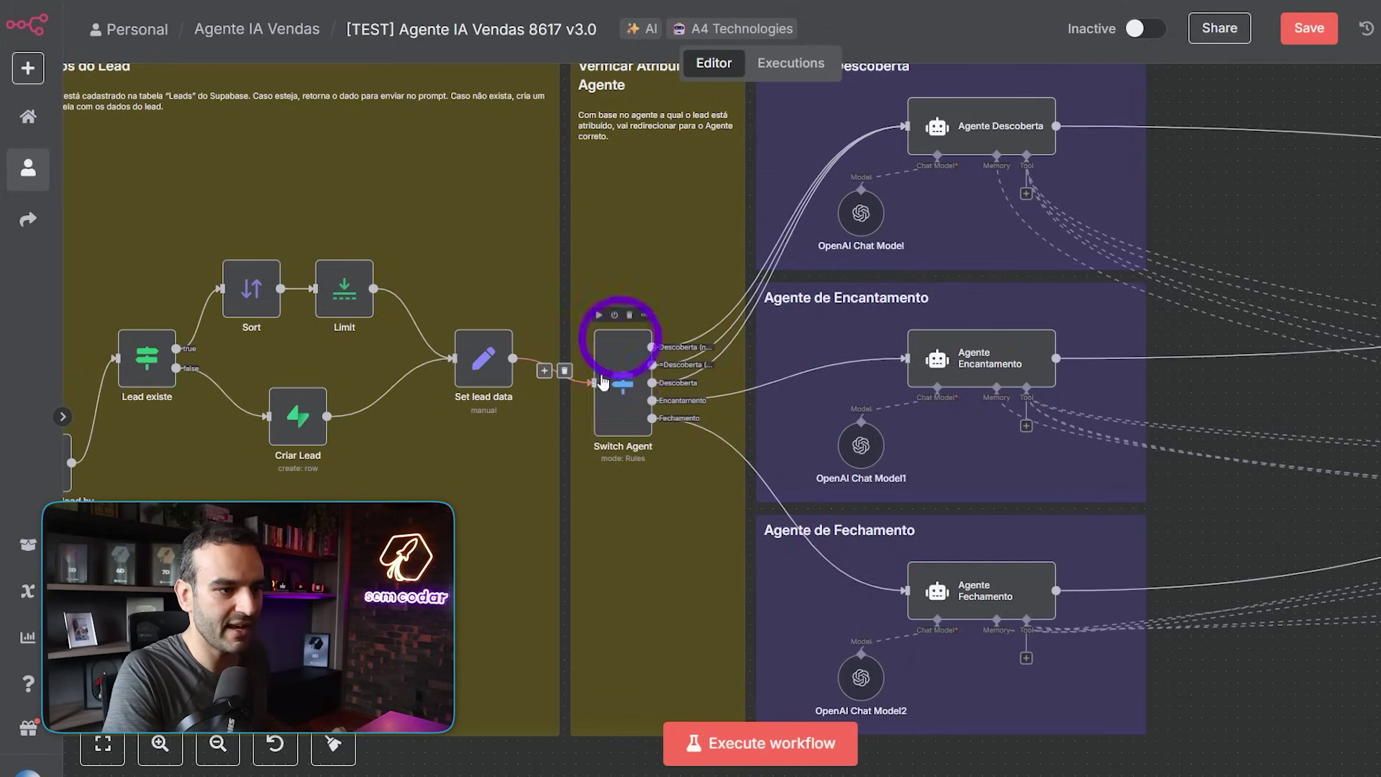
scroll(623, 397, "up", 5)
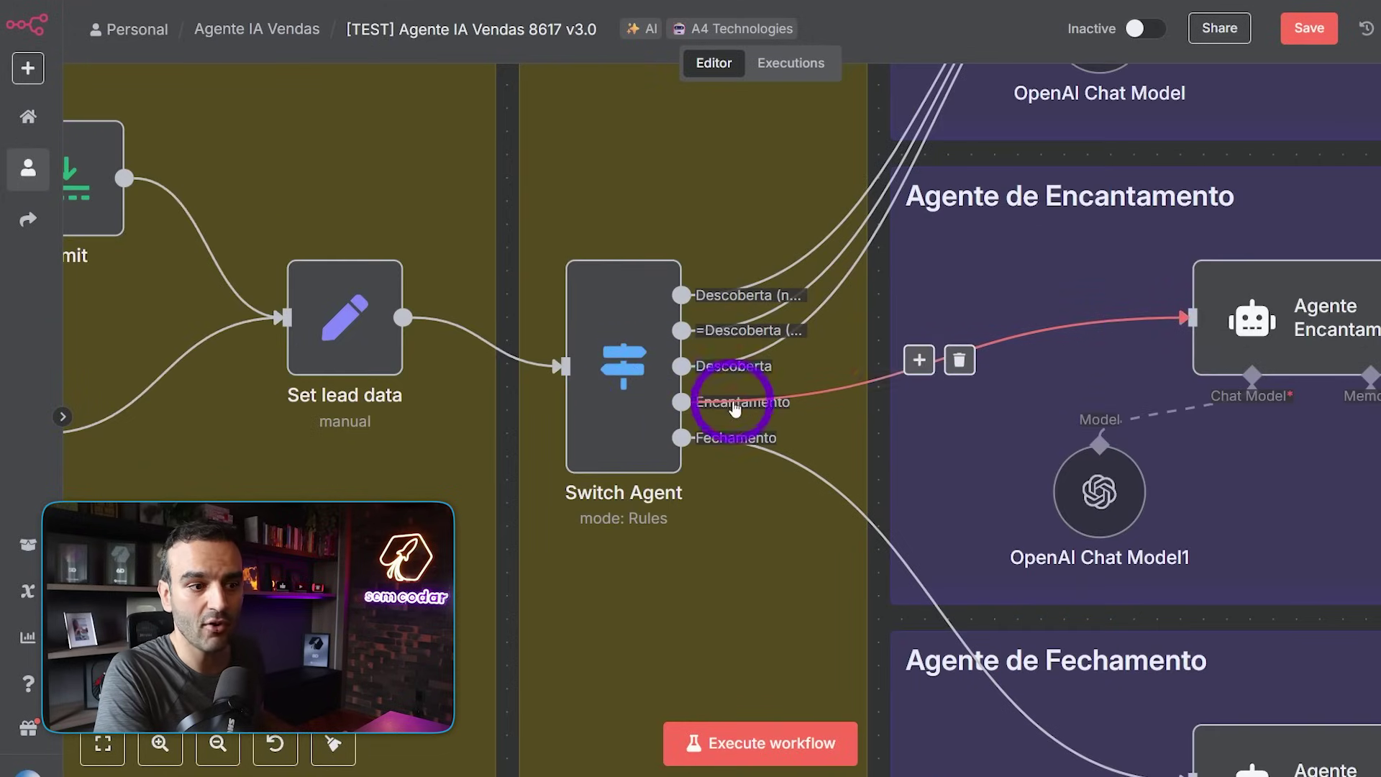
scroll(1119, 284, "down", 5)
scroll(980, 314, "up", 2)
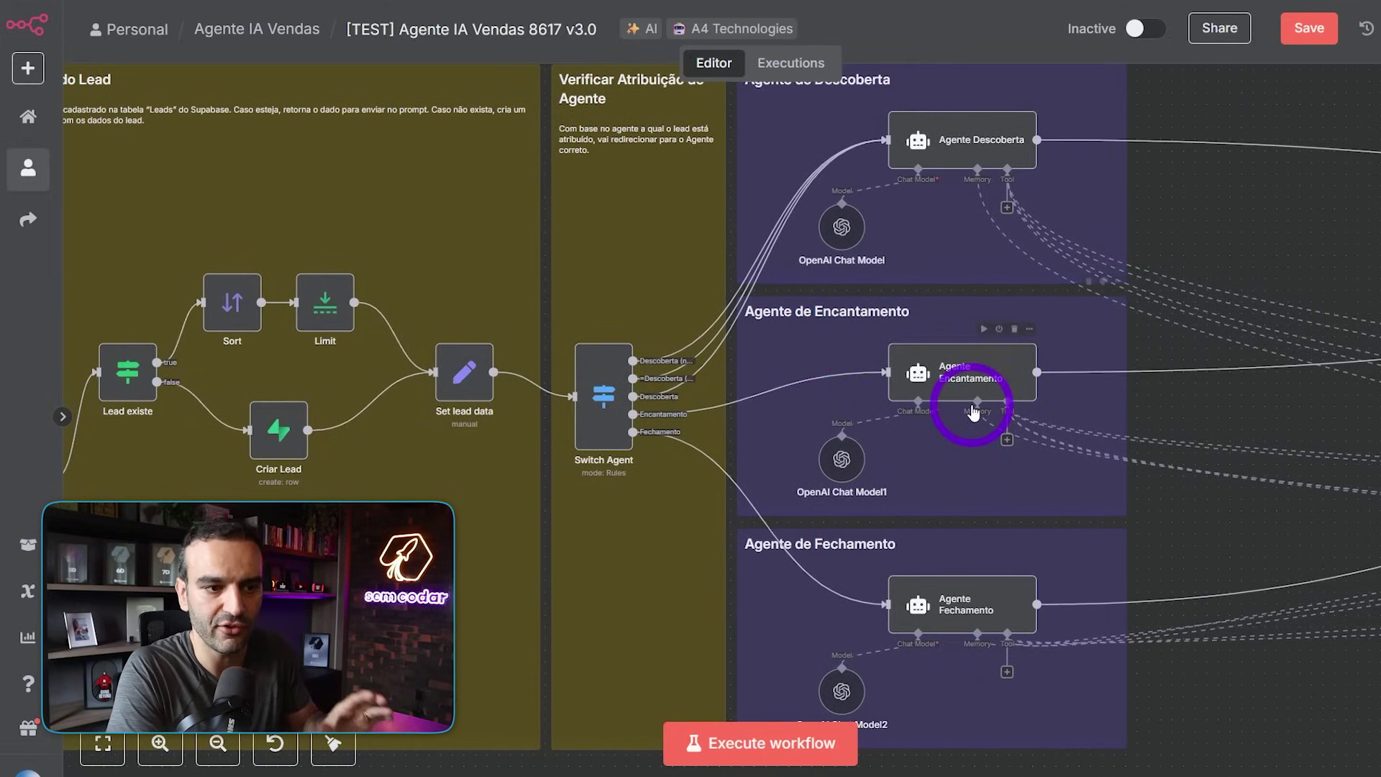
scroll(882, 408, "up", 1)
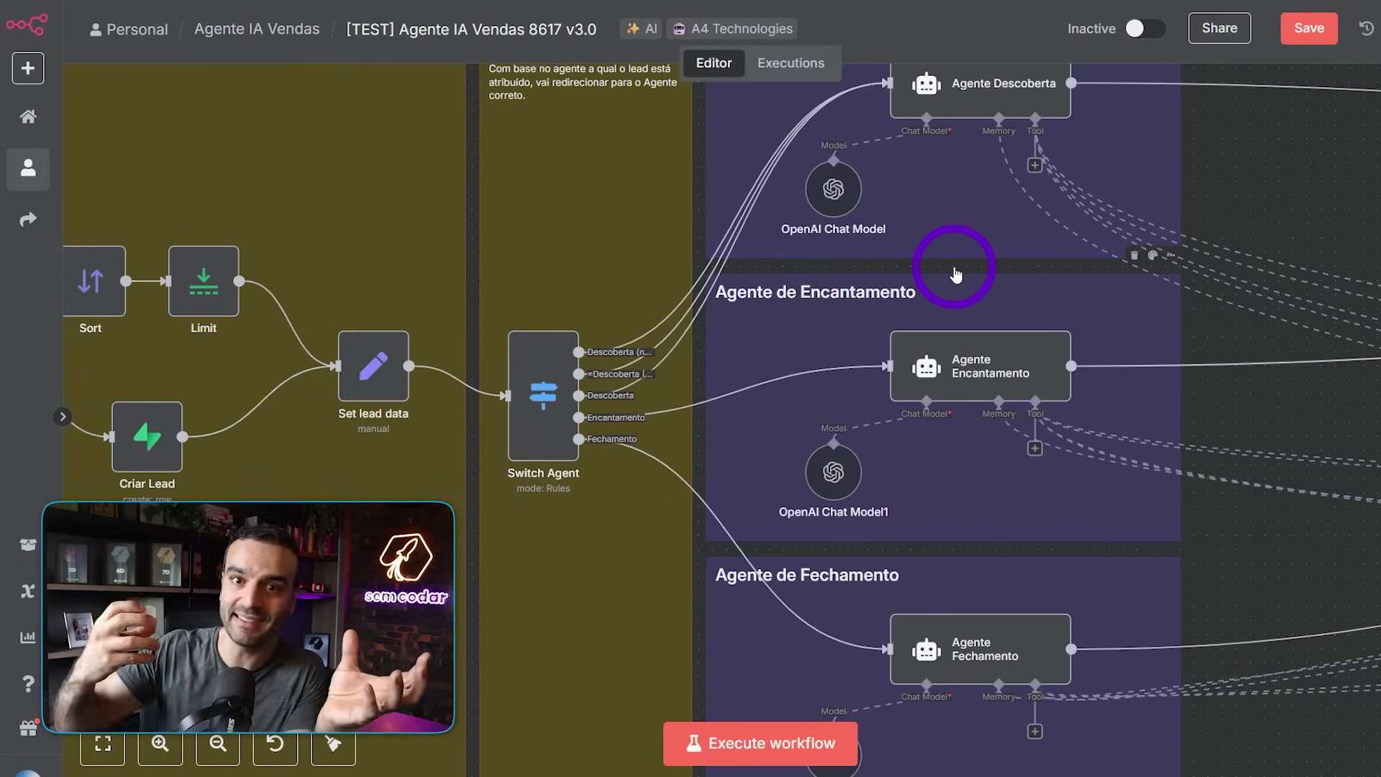
left_click_drag(956, 274, 940, 347)
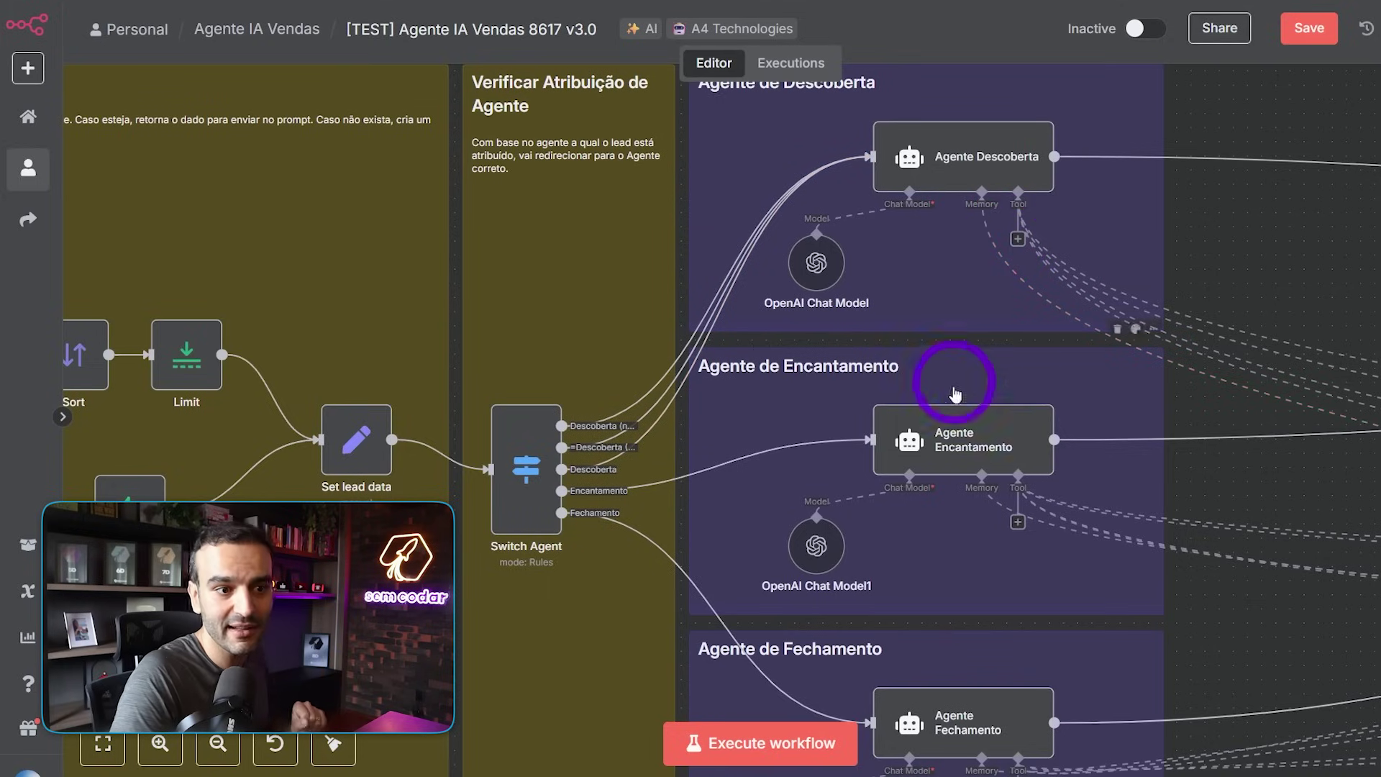
left_click_drag(1261, 485, 1285, 345)
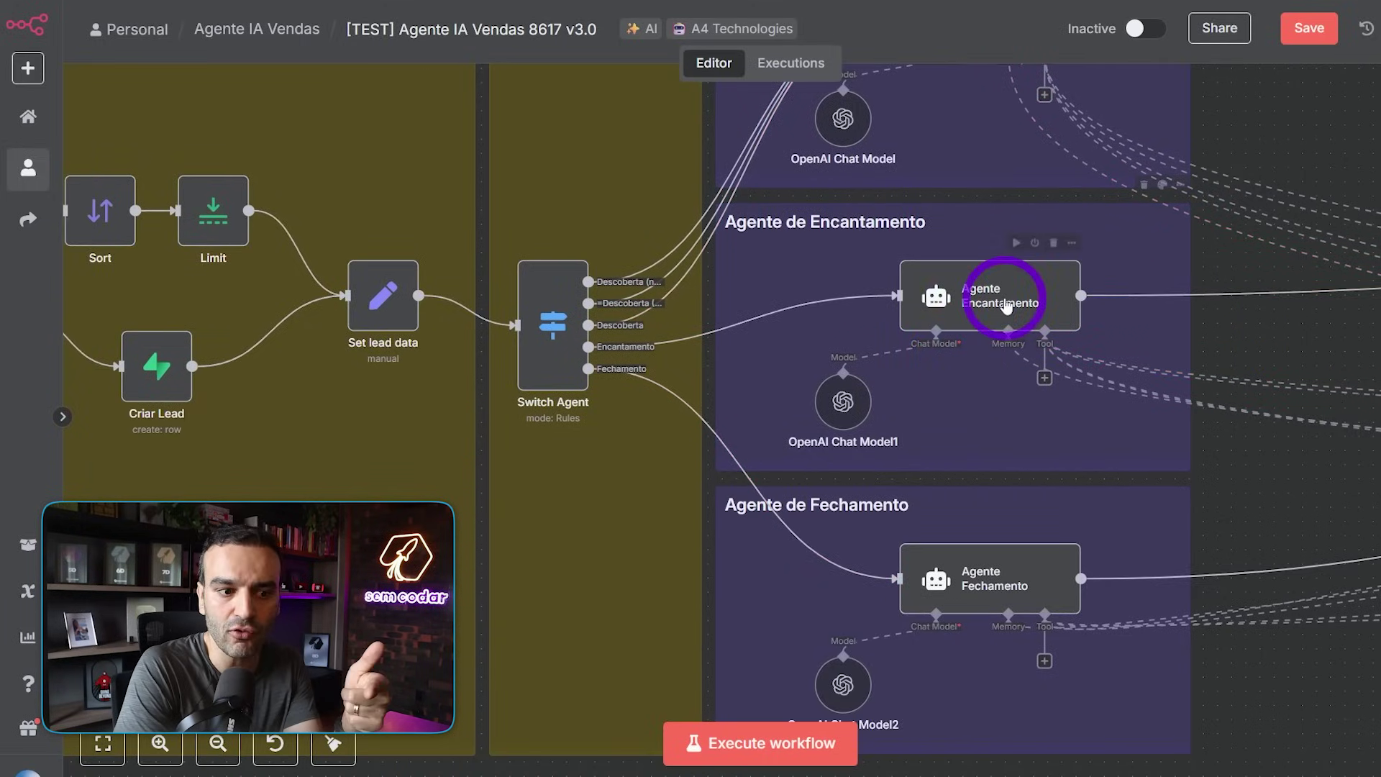
- Zoom in on Agente Fechamento and its OpenAI Chat Model2, then zoom back out toward Memory & Tools
left_click_drag(1249, 530, 1295, 376)
scroll(956, 446, "up", 2)
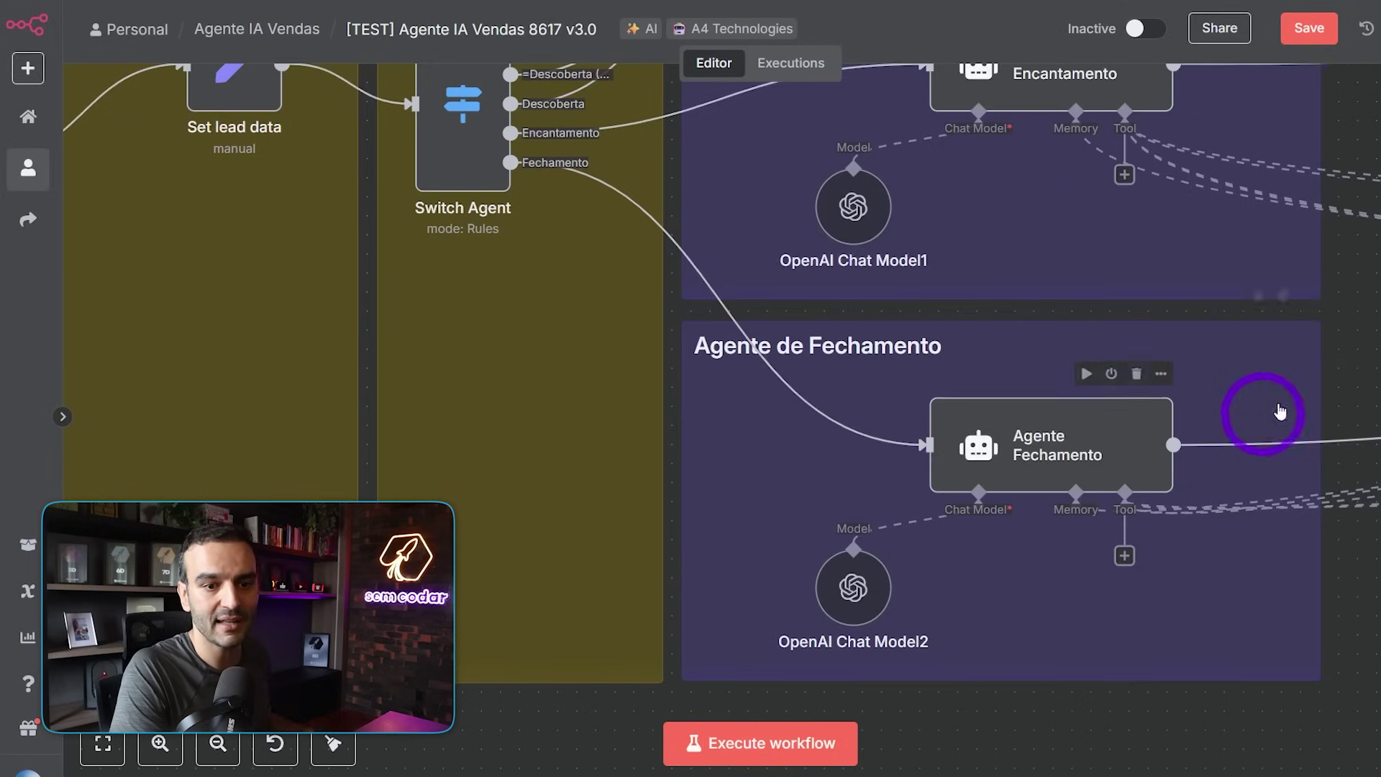
left_click_drag(1357, 333, 1274, 340)
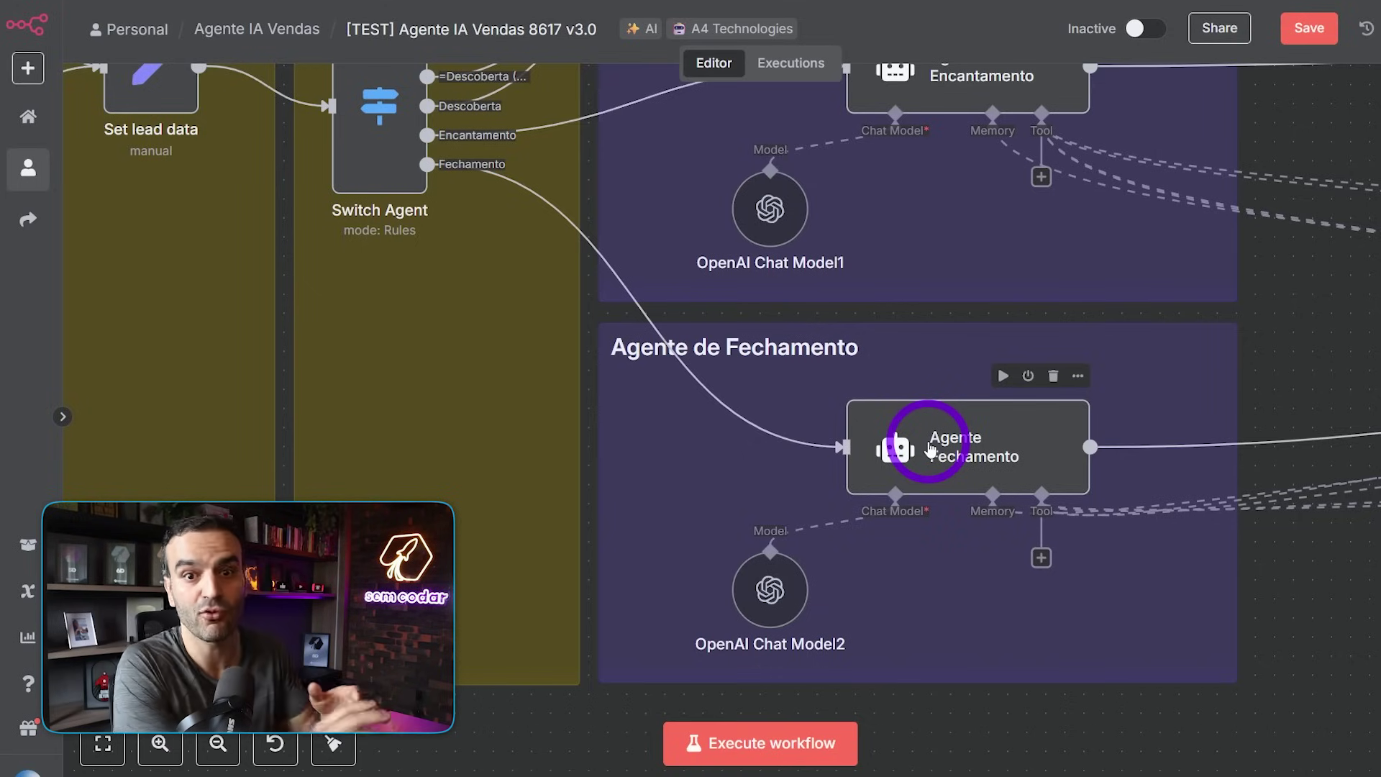
scroll(931, 447, "down", 1)
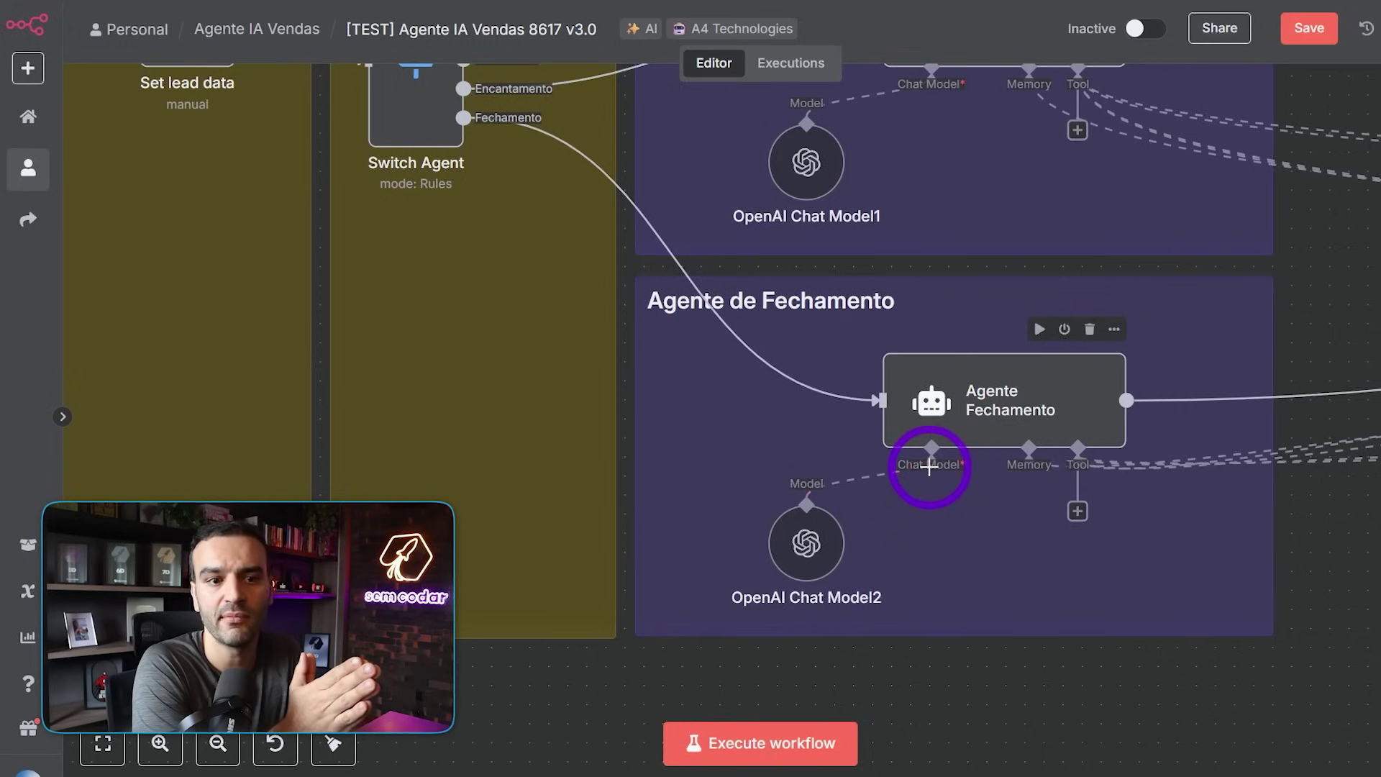
scroll(929, 466, "down", 2)
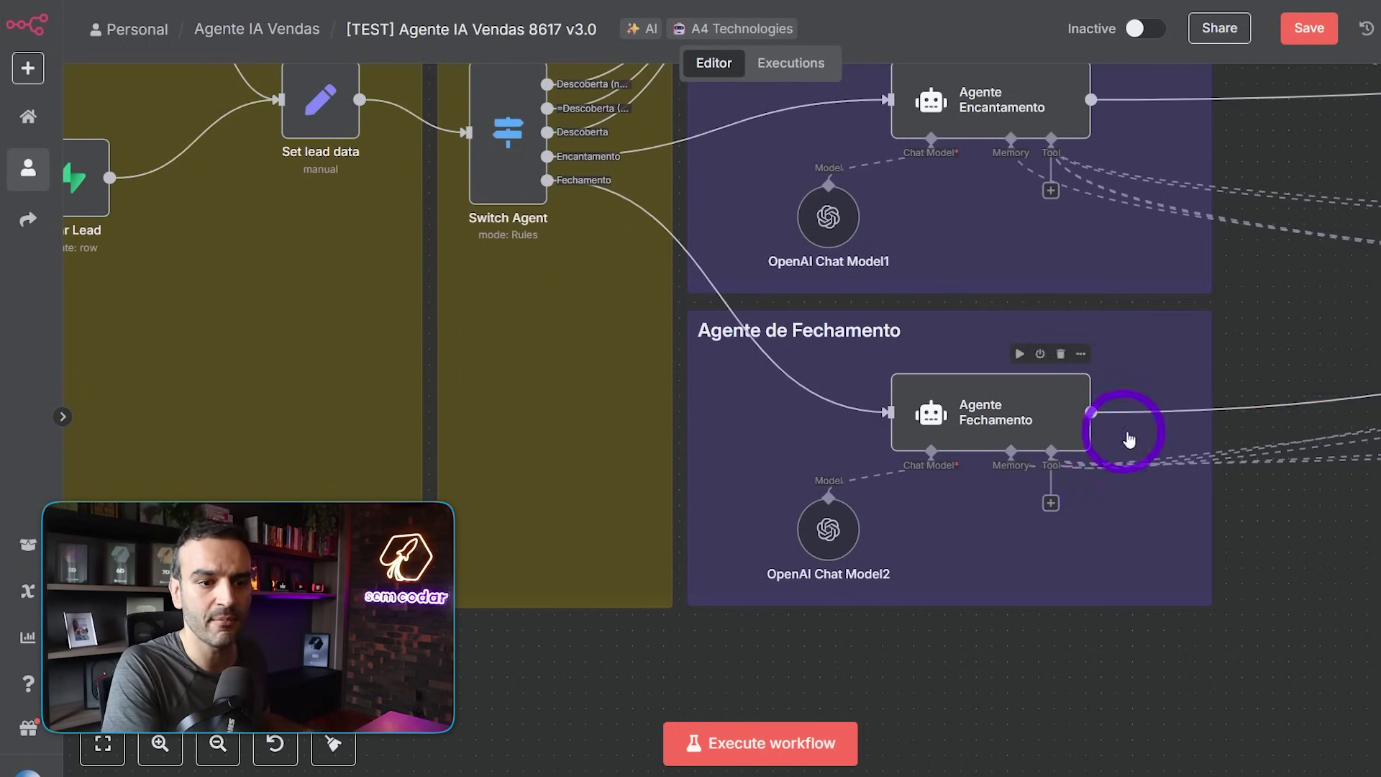
left_click_drag(1276, 327, 1226, 448)
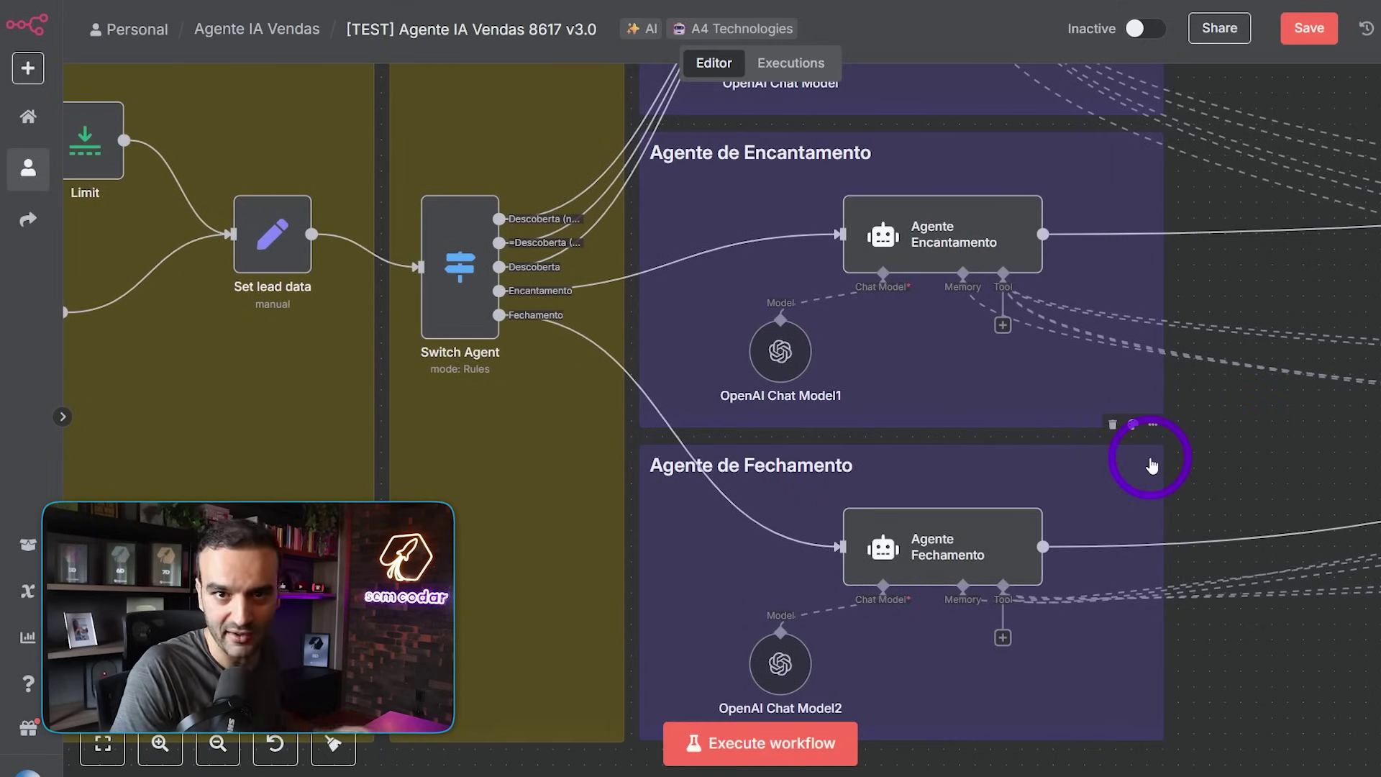
- Pan past Memory & Tools to Enviar mensagem and Enviar Áudio, then zoom out to all three rows
scroll(878, 416, "down", 5)
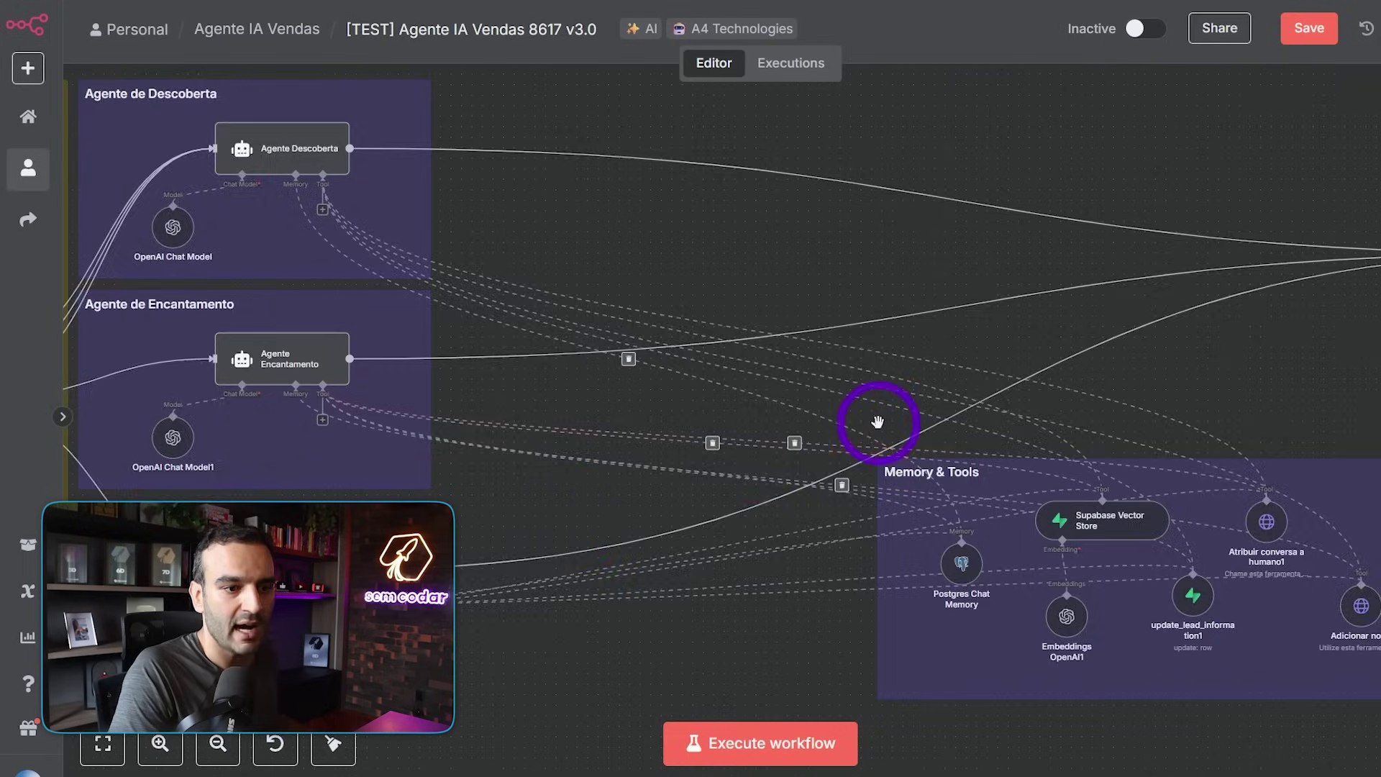
left_click_drag(862, 222, 919, 183)
scroll(949, 188, "up", 3)
scroll(952, 192, "down", 1)
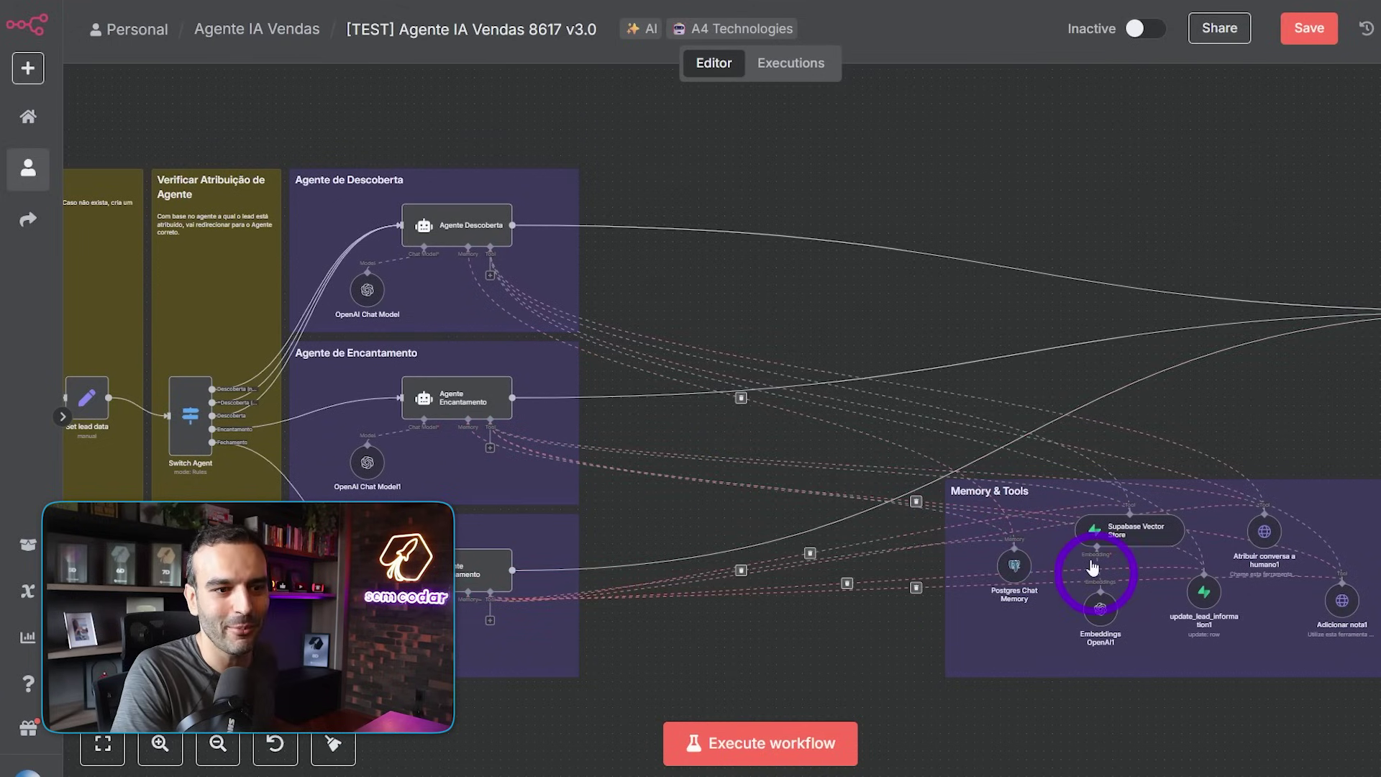
left_click_drag(1243, 214, 246, 160)
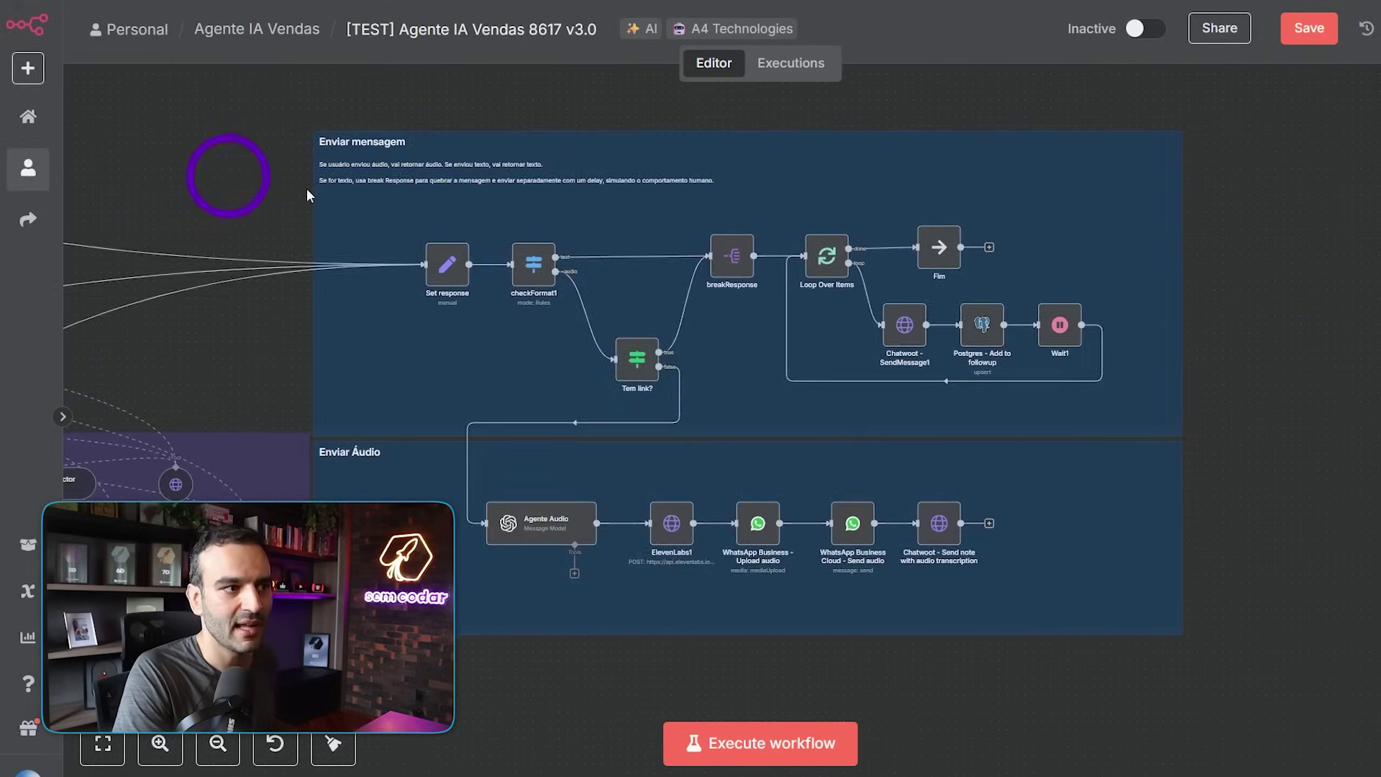
scroll(493, 216, "up", 2)
scroll(935, 288, "down", 1)
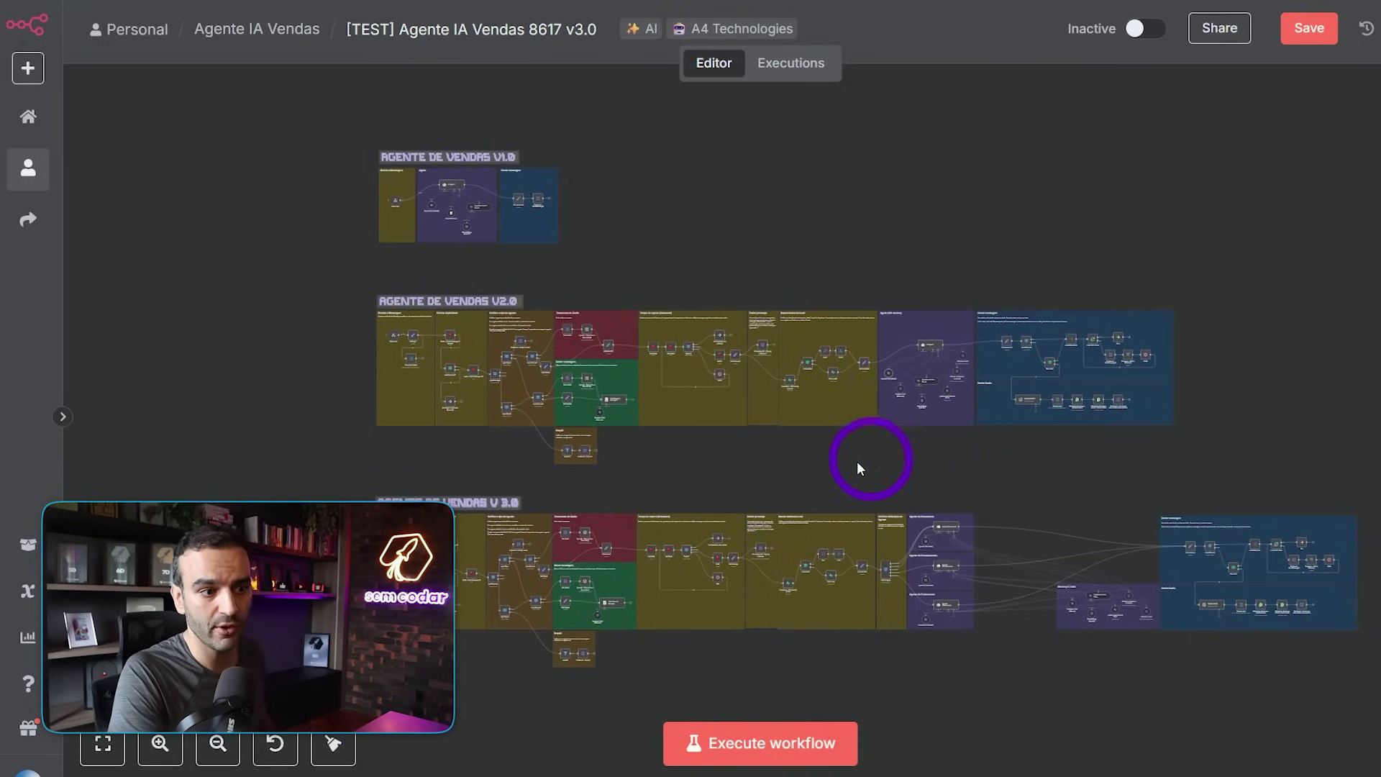
- Pan along v3.0 from its agent groups to the message-sending groups, then frame it below v2.0
scroll(732, 481, "down", 3)
scroll(799, 290, "up", 5)
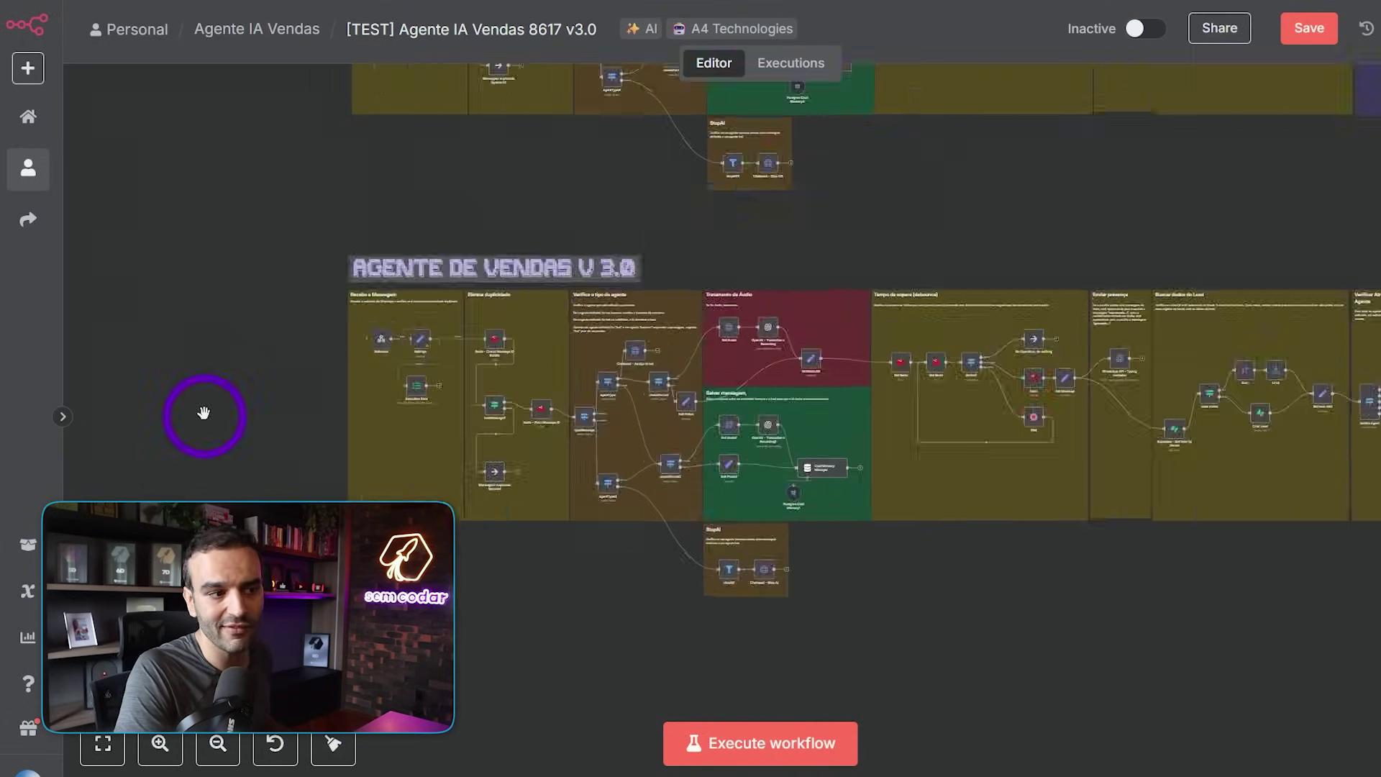
left_click_drag(1038, 244, 1033, 240)
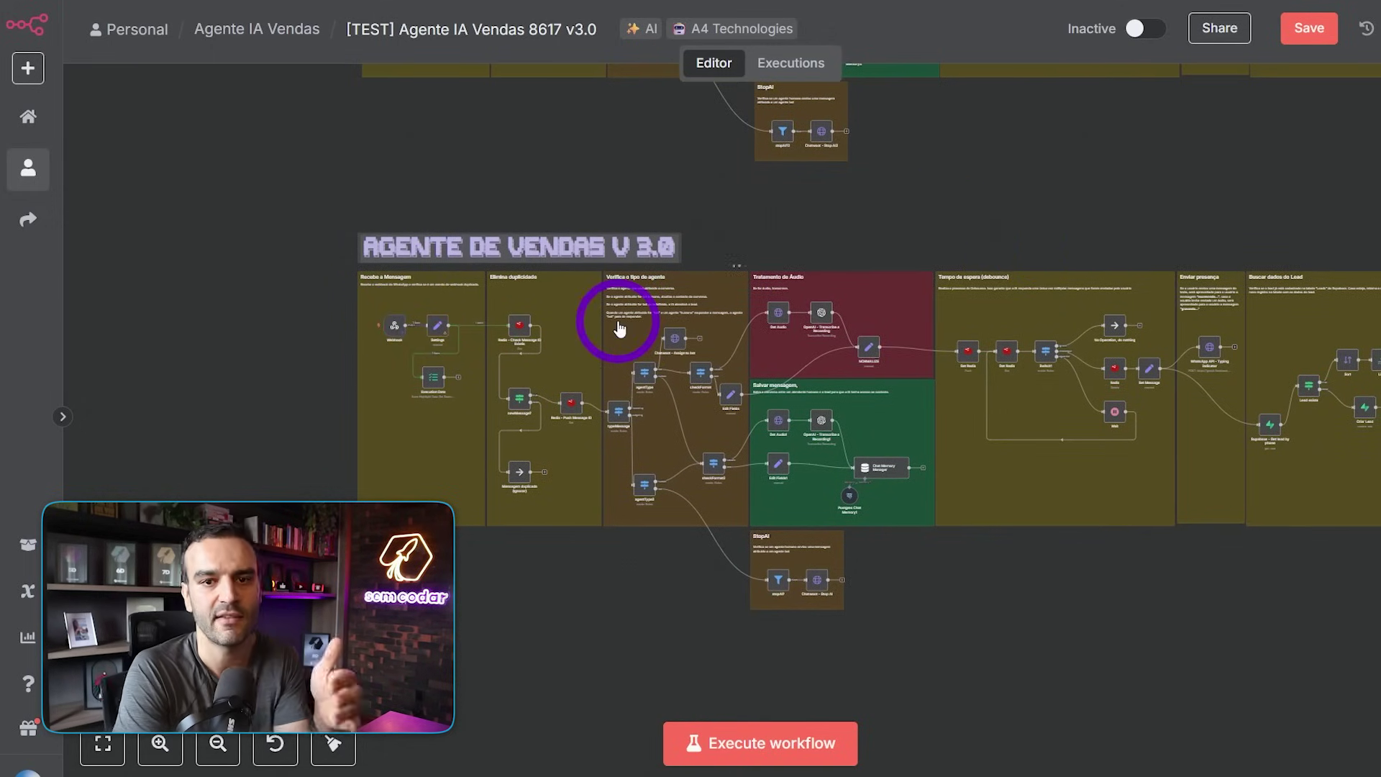
left_click_drag(1250, 179, 639, 204)
left_click_drag(838, 209, 505, 213)
left_click(589, 301)
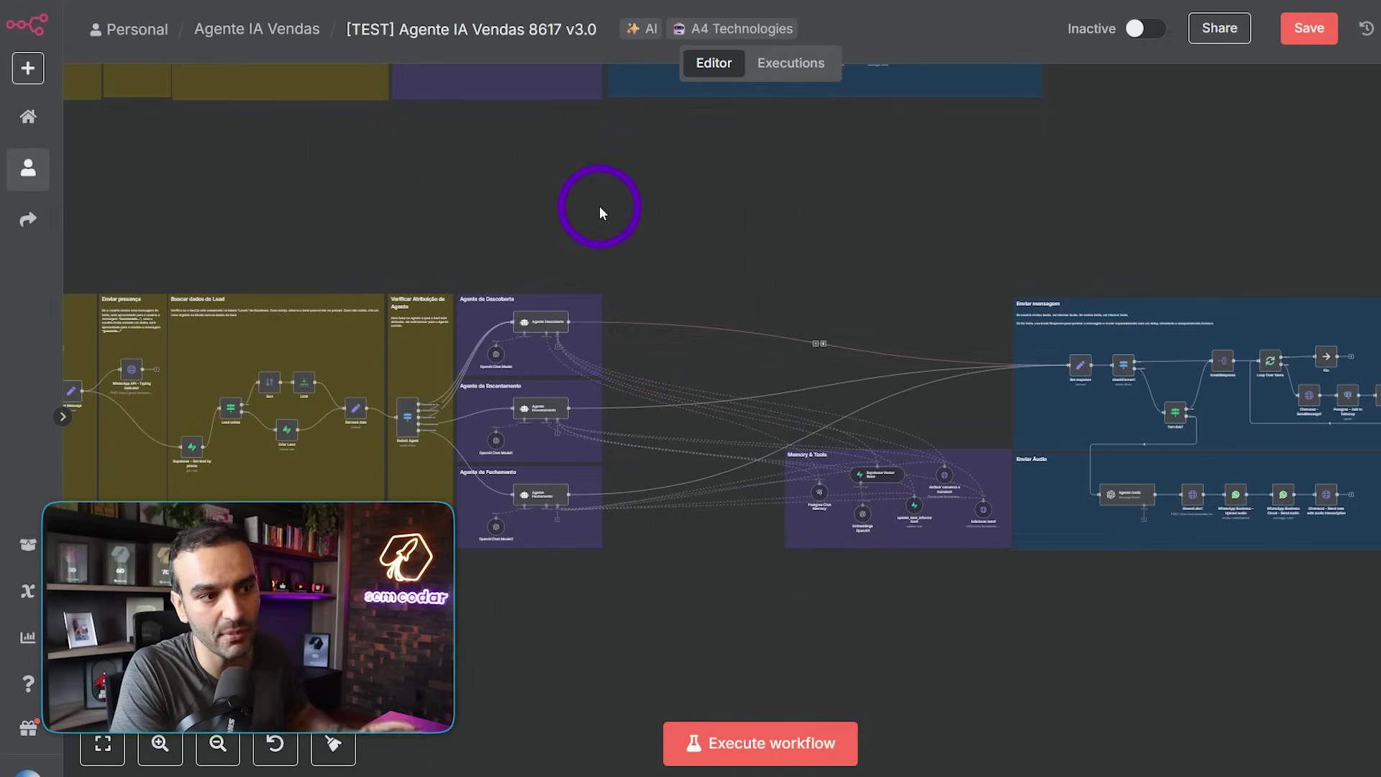
left_click_drag(599, 206, 827, 212)
scroll(827, 212, "down", 5)
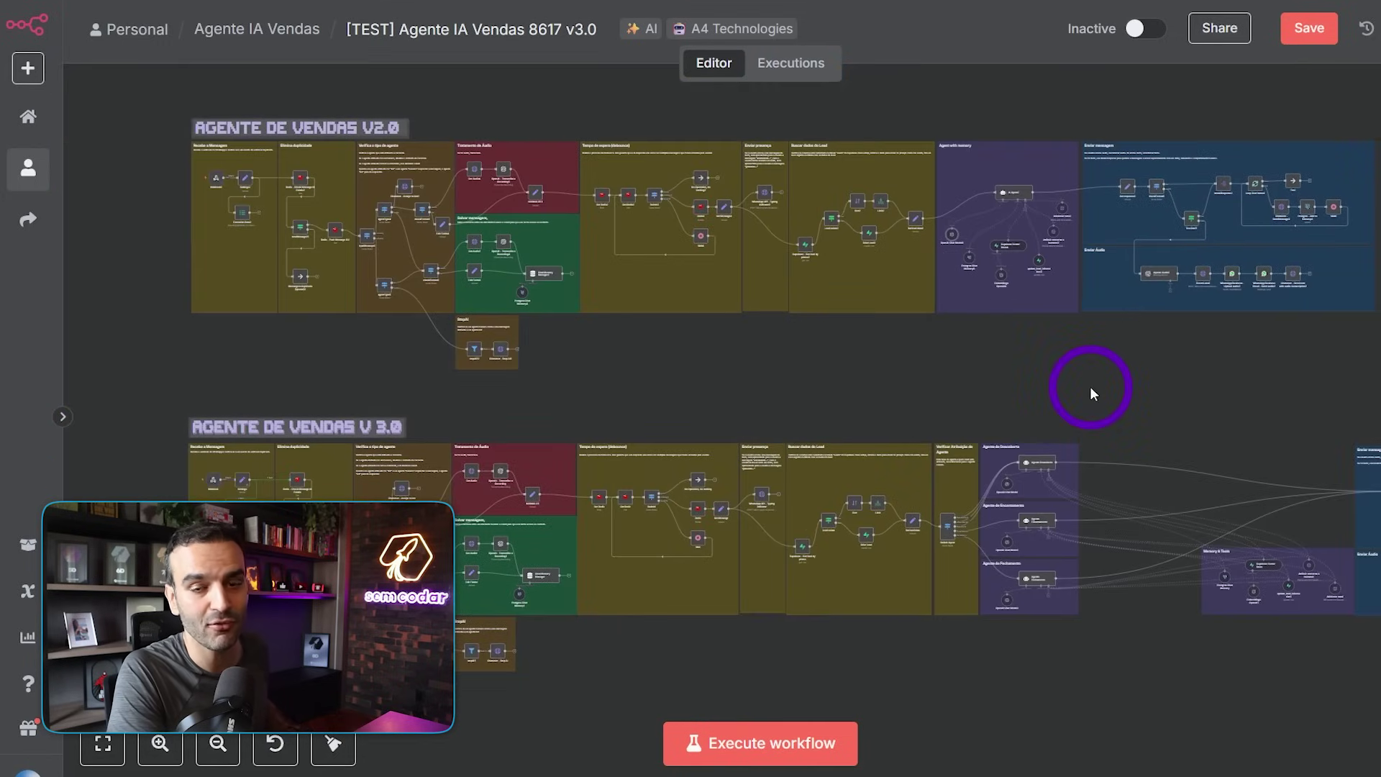